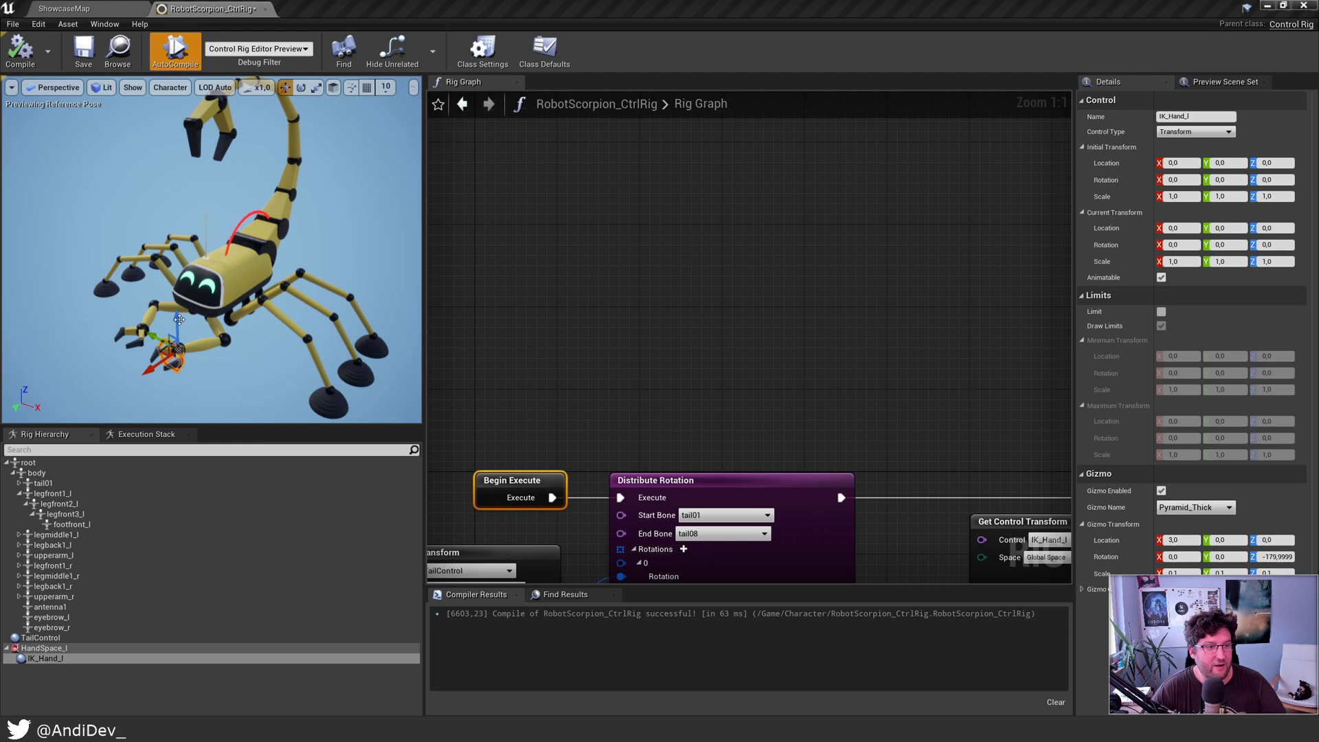
Step: Drag the IK_Hand_l control and rotate TailControl about five degrees to test the rig
mouse_move(164, 352)
mouse_down()
mouse_move(177, 349)
mouse_move(151, 349)
mouse_up()
click(244, 223)
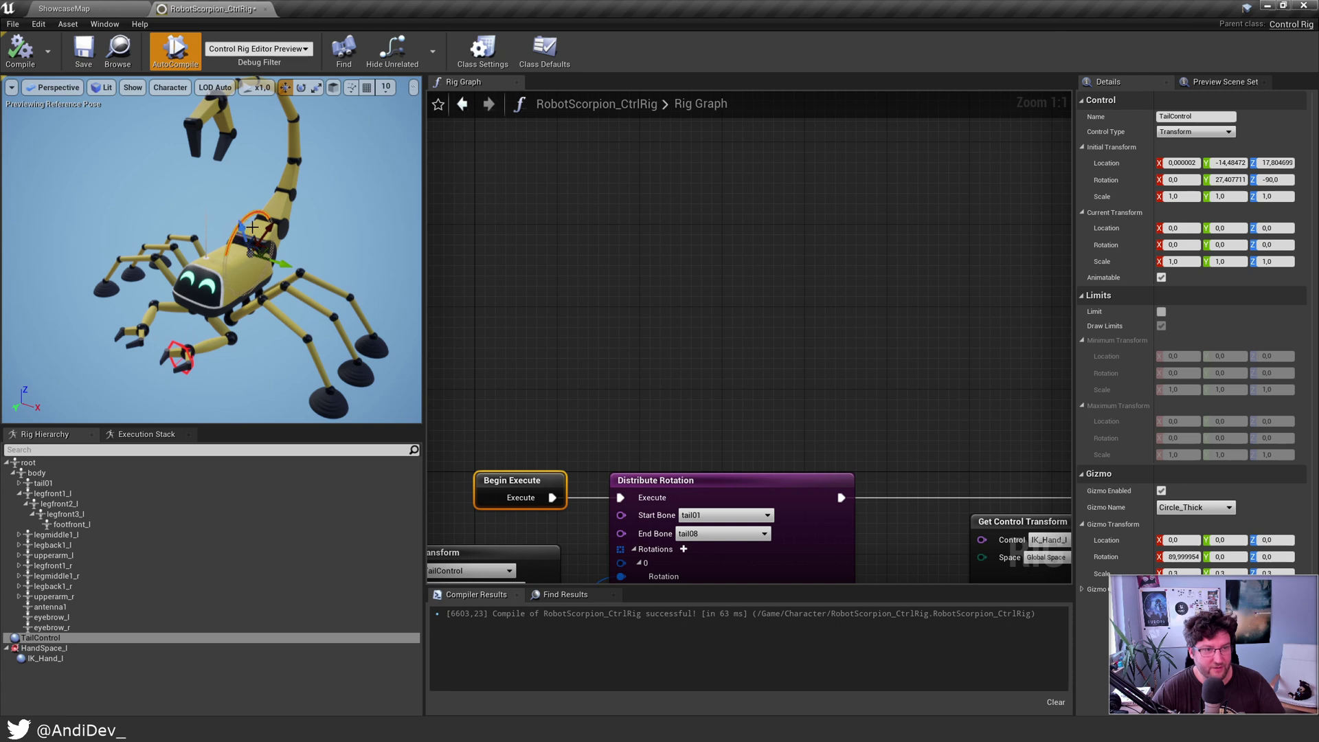
key(e)
mouse_move(239, 233)
mouse_down()
mouse_move(233, 218)
mouse_move(228, 255)
mouse_up()
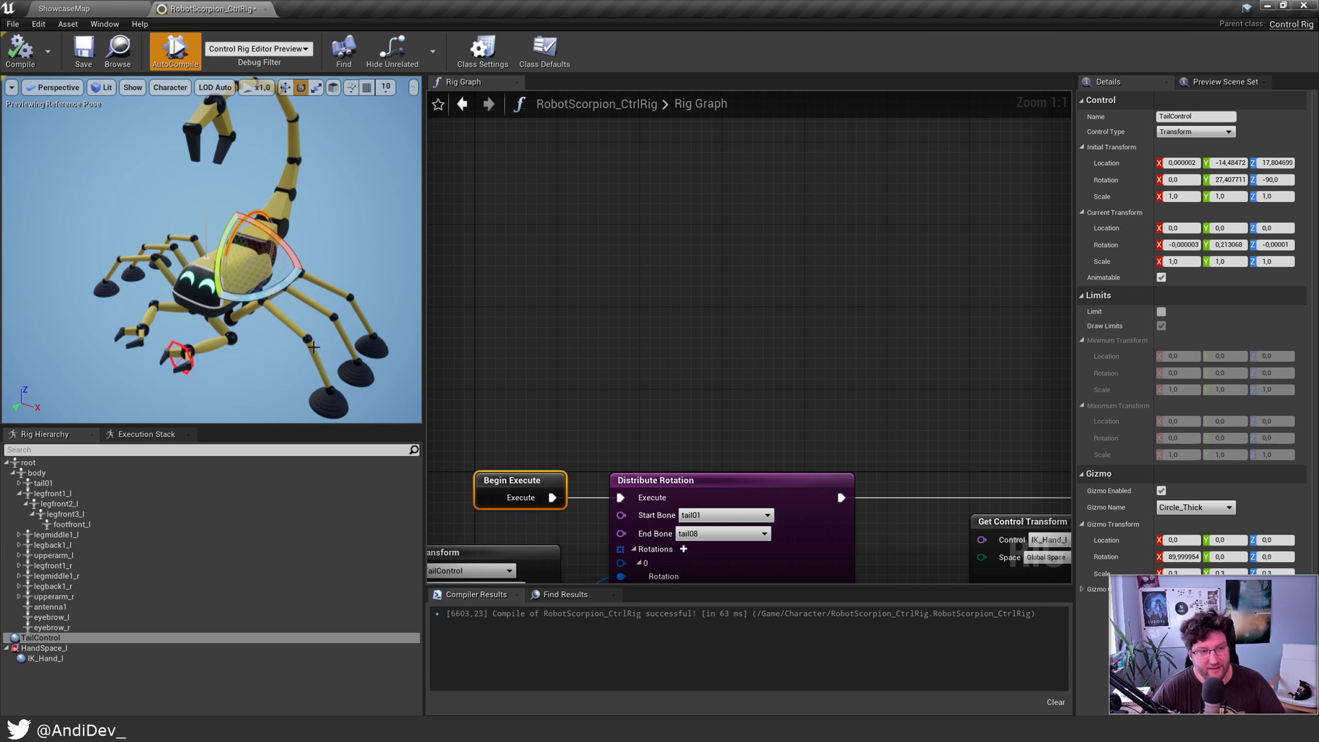
click(311, 377)
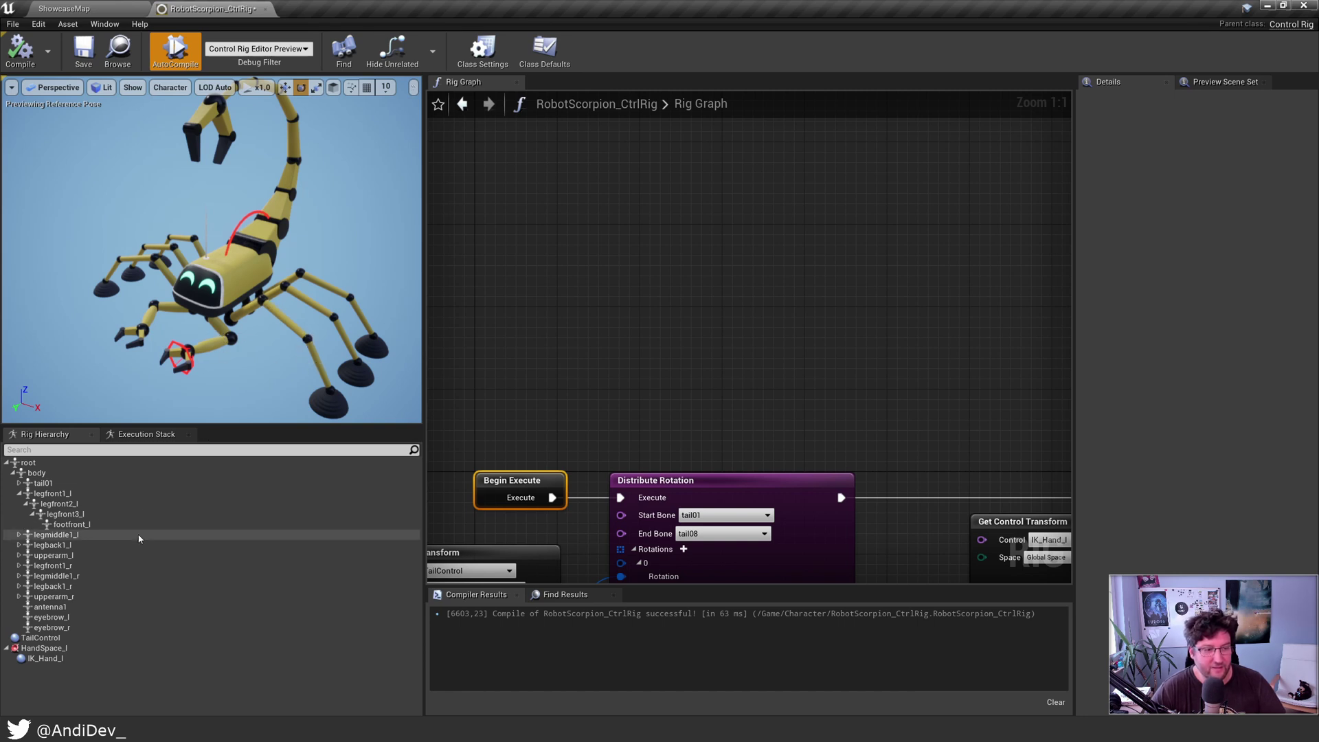
Step: Disconnect Begin Execute from Distribute Rotation and move it up in the graph
alt+click(552, 497)
drag(542, 481, 564, 183)
click(390, 408)
right_drag(565, 237, 604, 265)
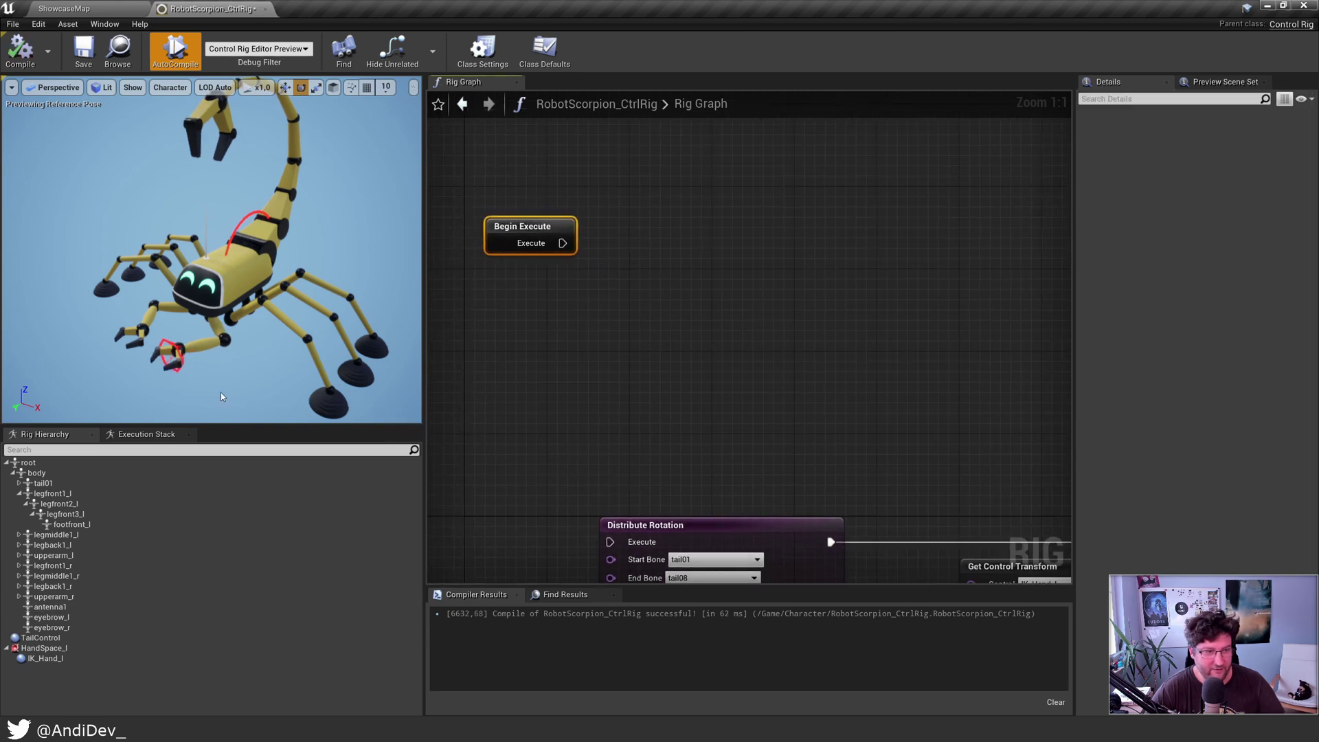
right_drag(336, 376, 374, 395)
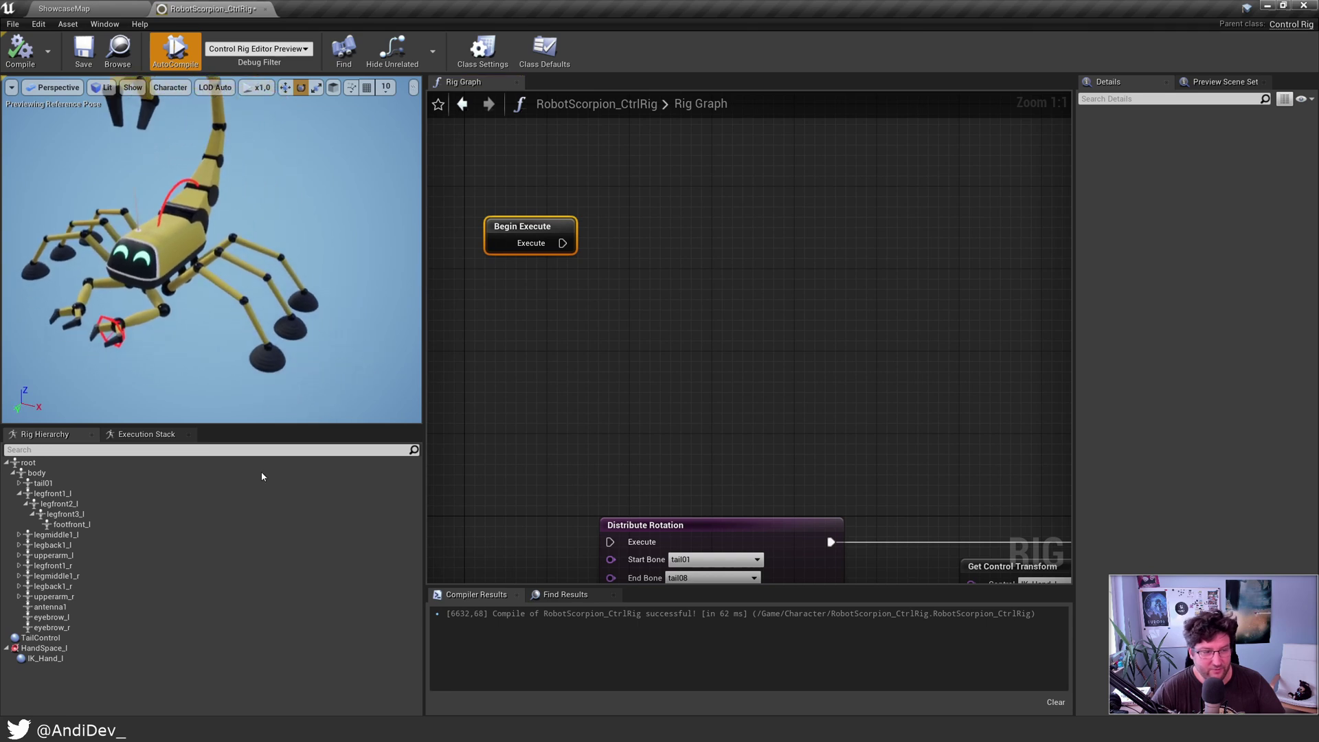
Step: Add a new control to the Rig Hierarchy named IK_LegFront_l
right_click(57, 688)
mouse_move(195, 465)
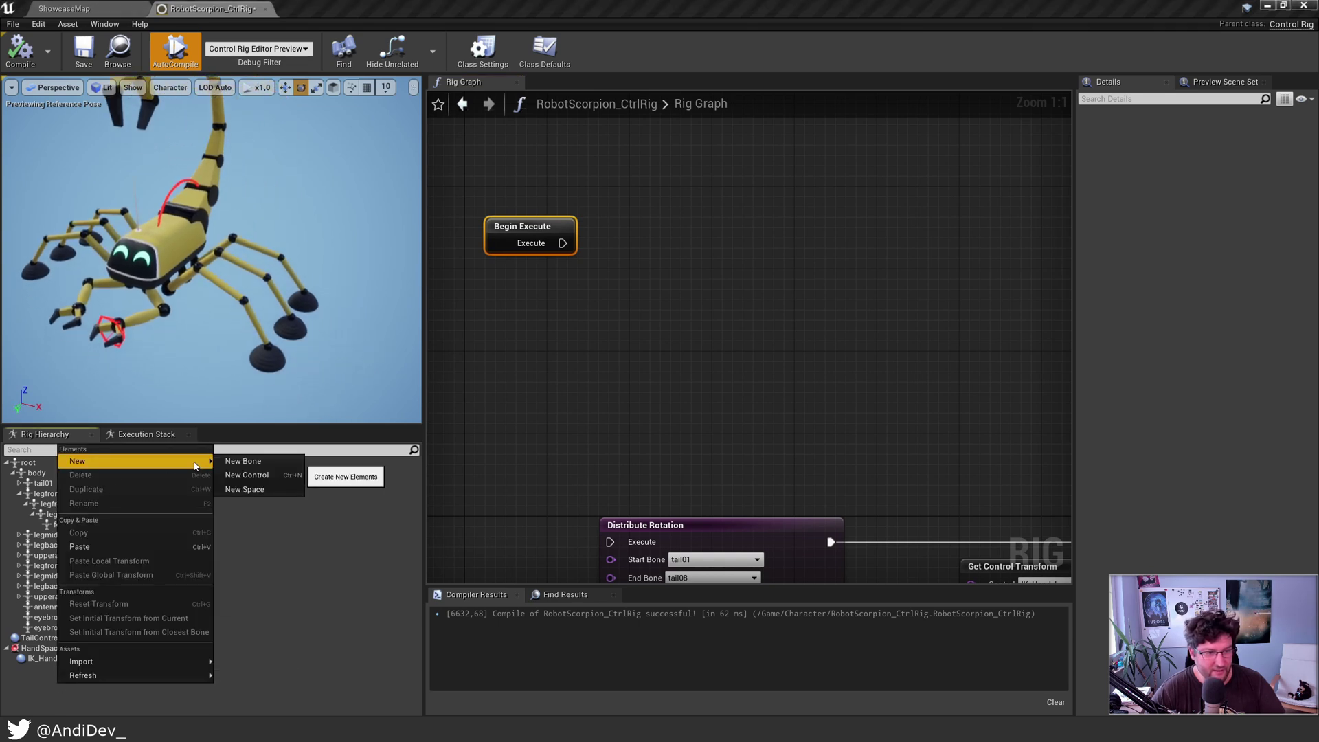
click(246, 475)
double_click(65, 670)
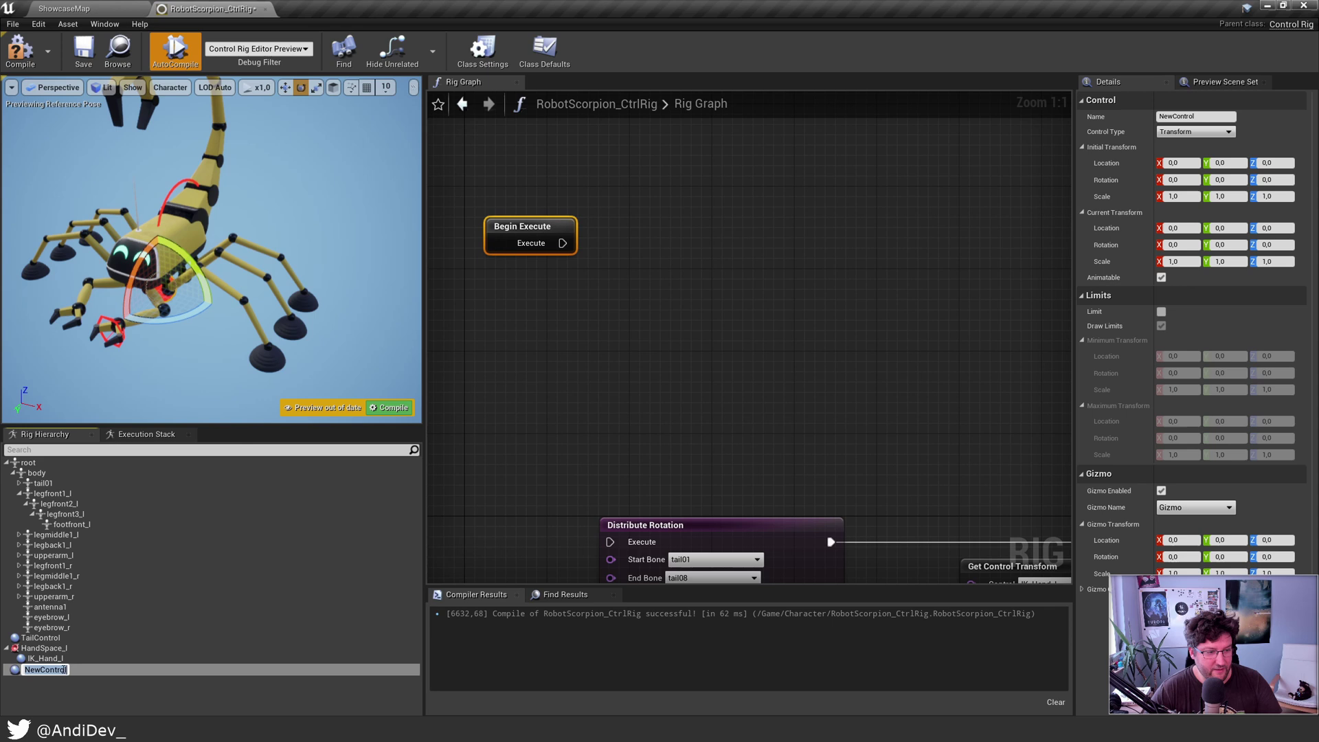
text(IK)
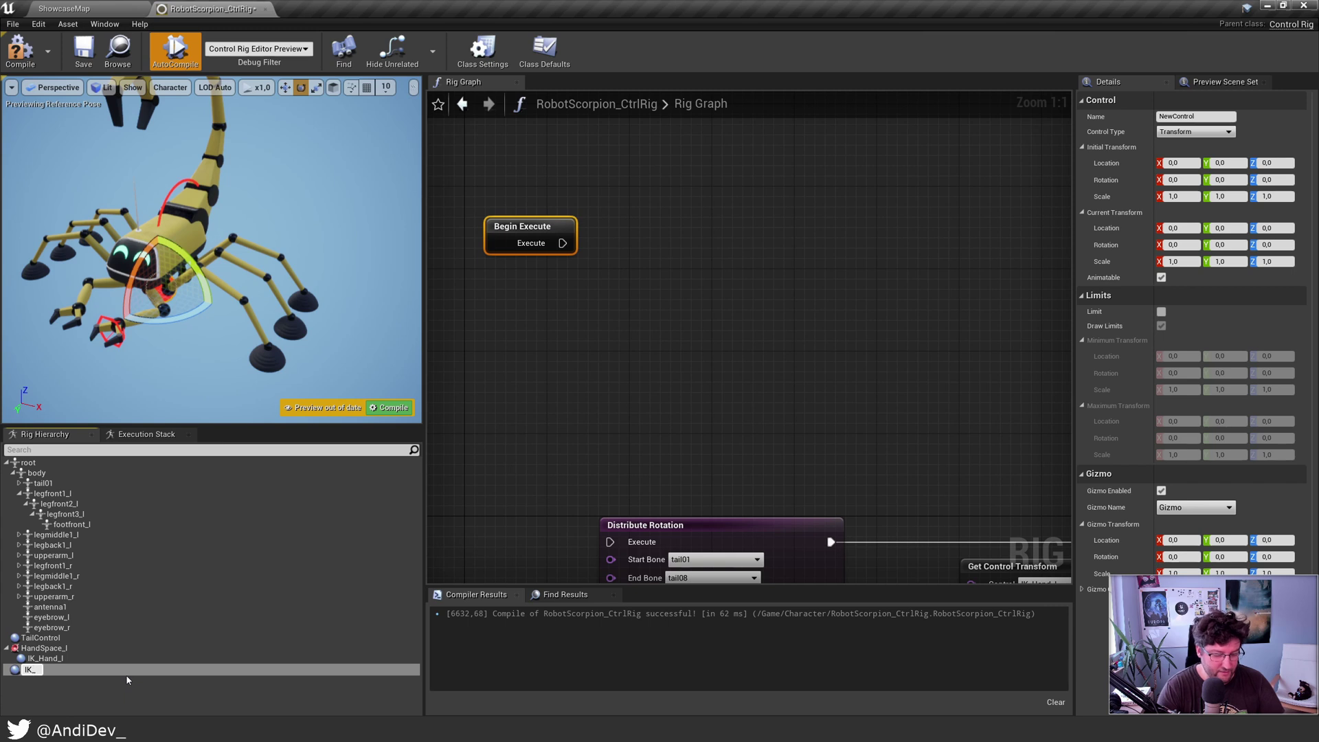
text(_LegFront_l)
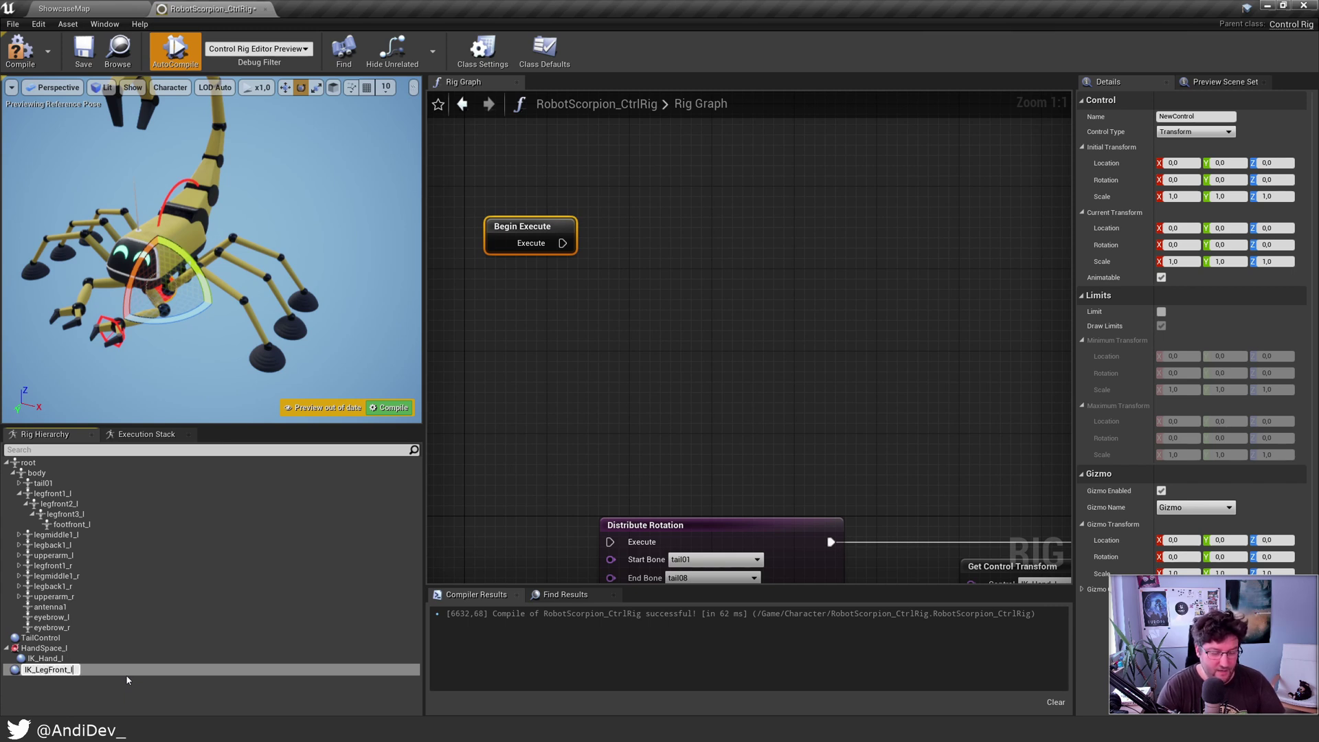
key(Return)
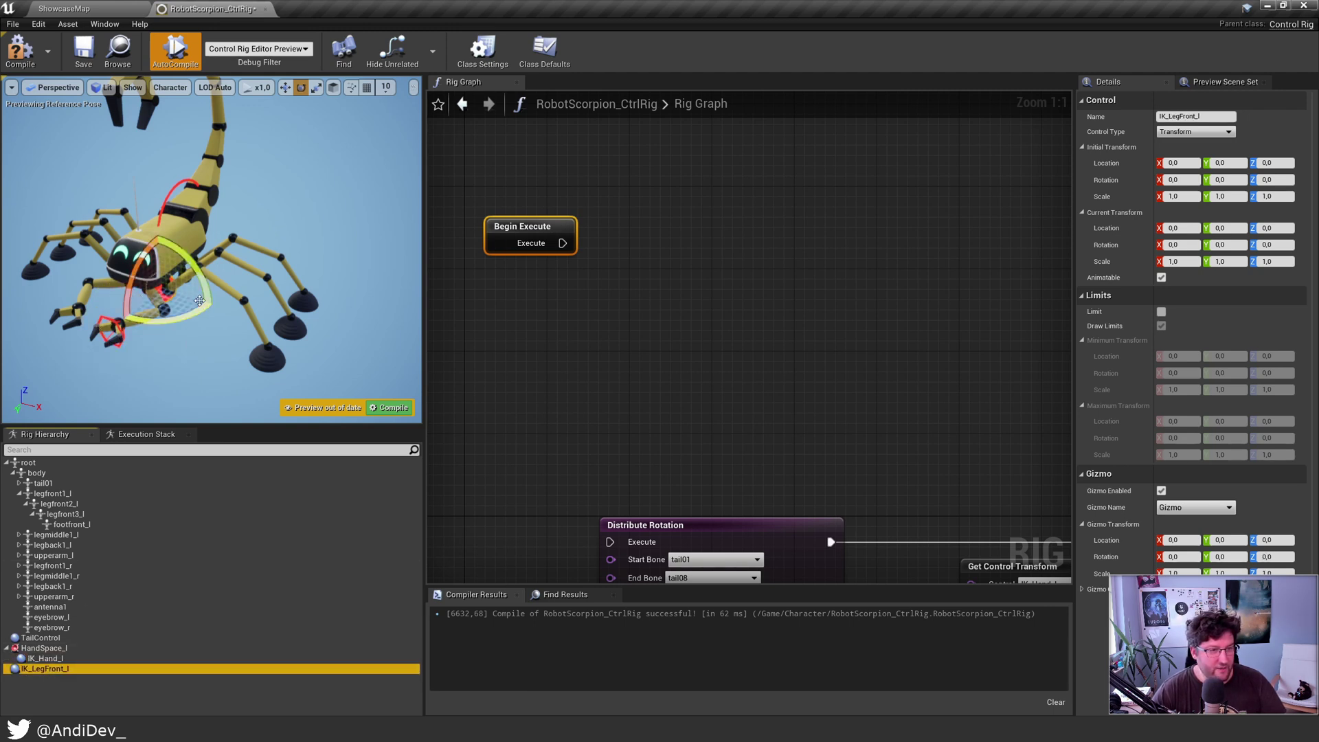
Step: Move IK_LegFront_l onto the front-left foot, roughly 43.47, 13.83, 2.57
right_drag(210, 295, 223, 295)
key(w)
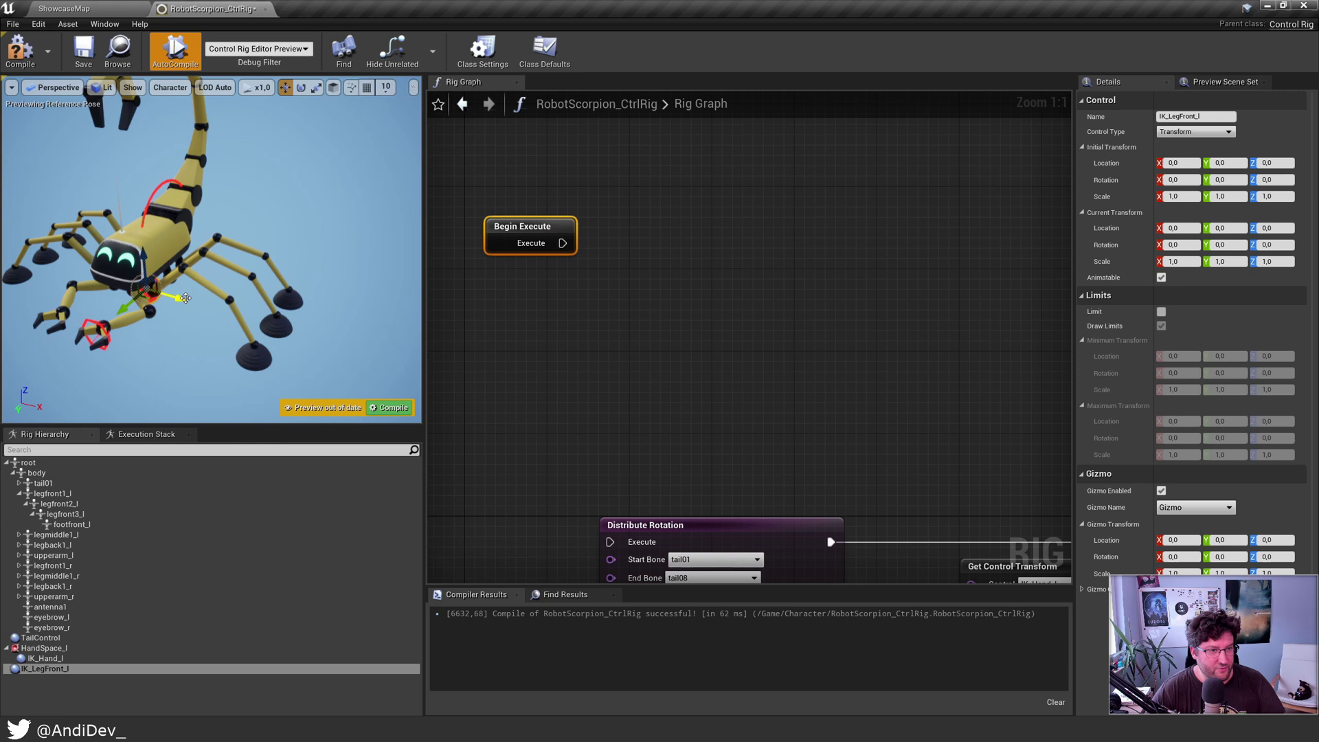
drag(180, 299, 285, 359)
Step: Snap IK_LegFront_l's initial transform to the closest bone and give it a Pyramid_Thick gizmo
right_click(284, 360)
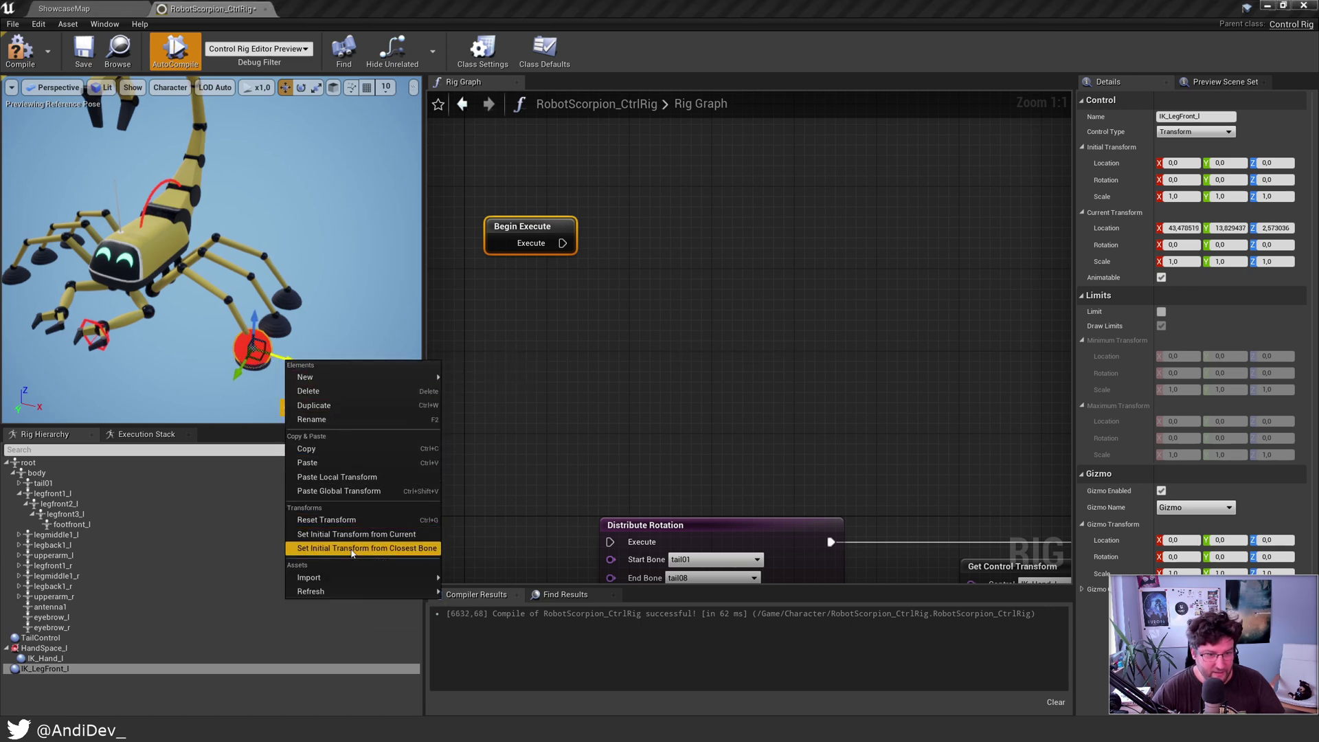
click(369, 548)
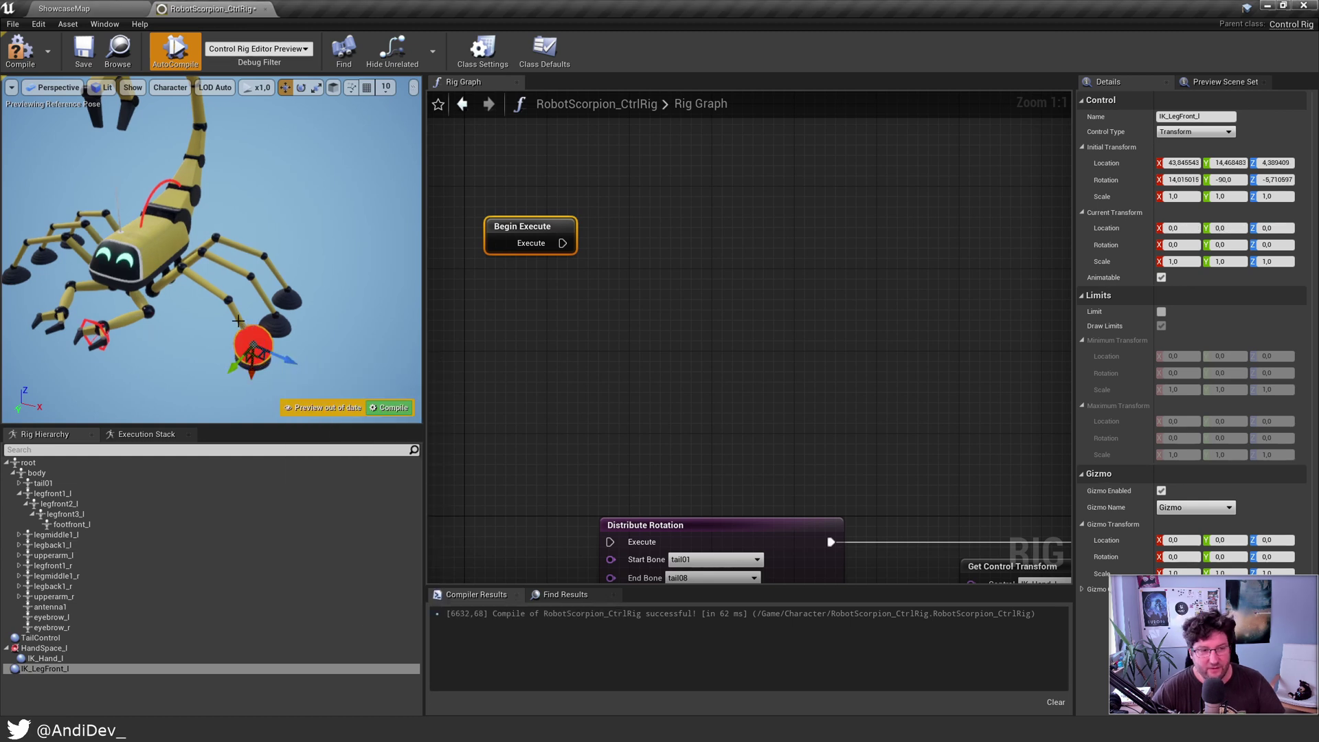
scroll(267, 335, up, 5)
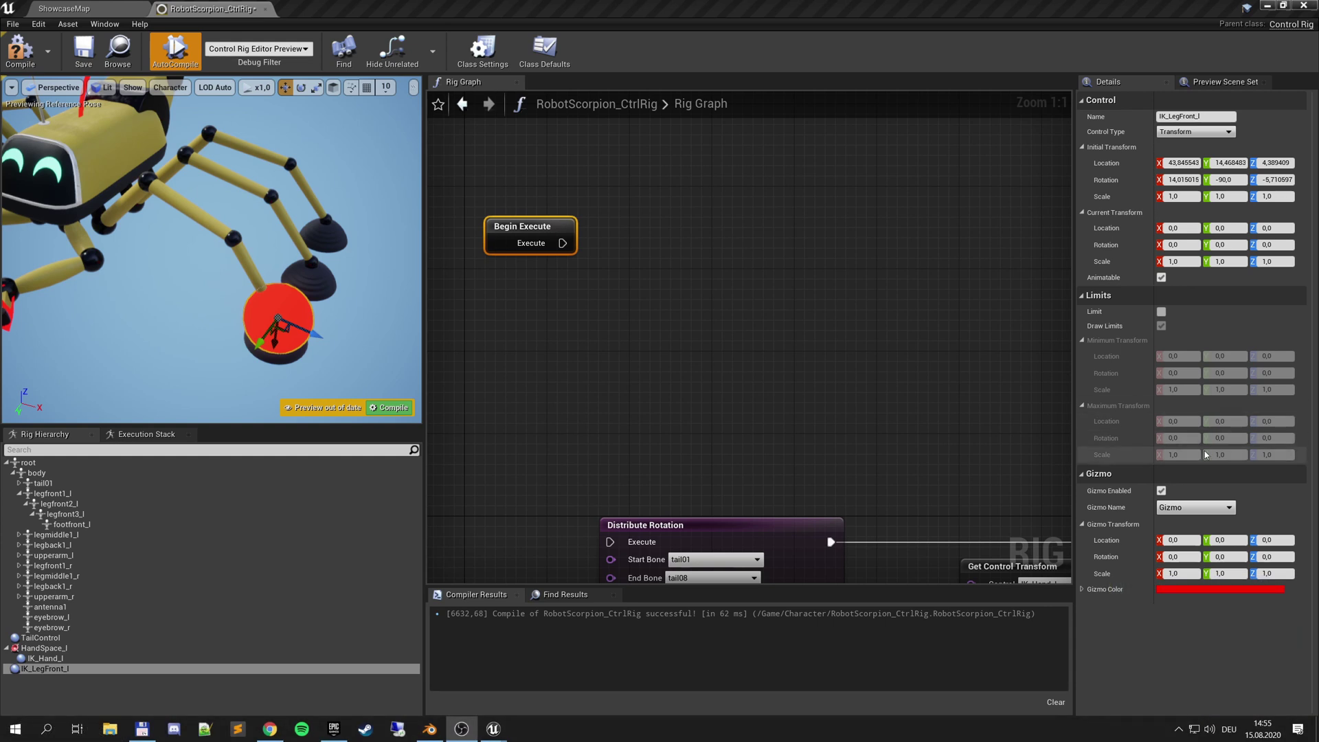
click(1189, 508)
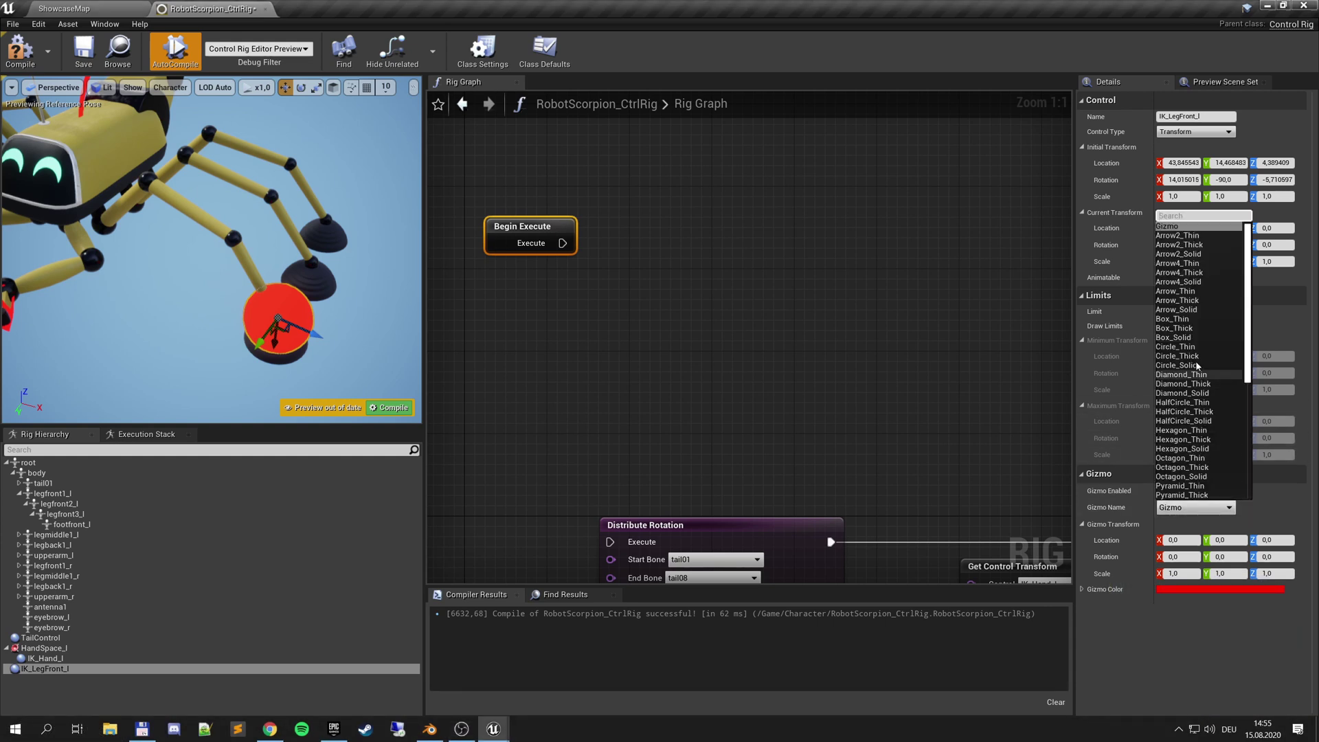
scroll(1196, 470, down, 1)
click(1199, 479)
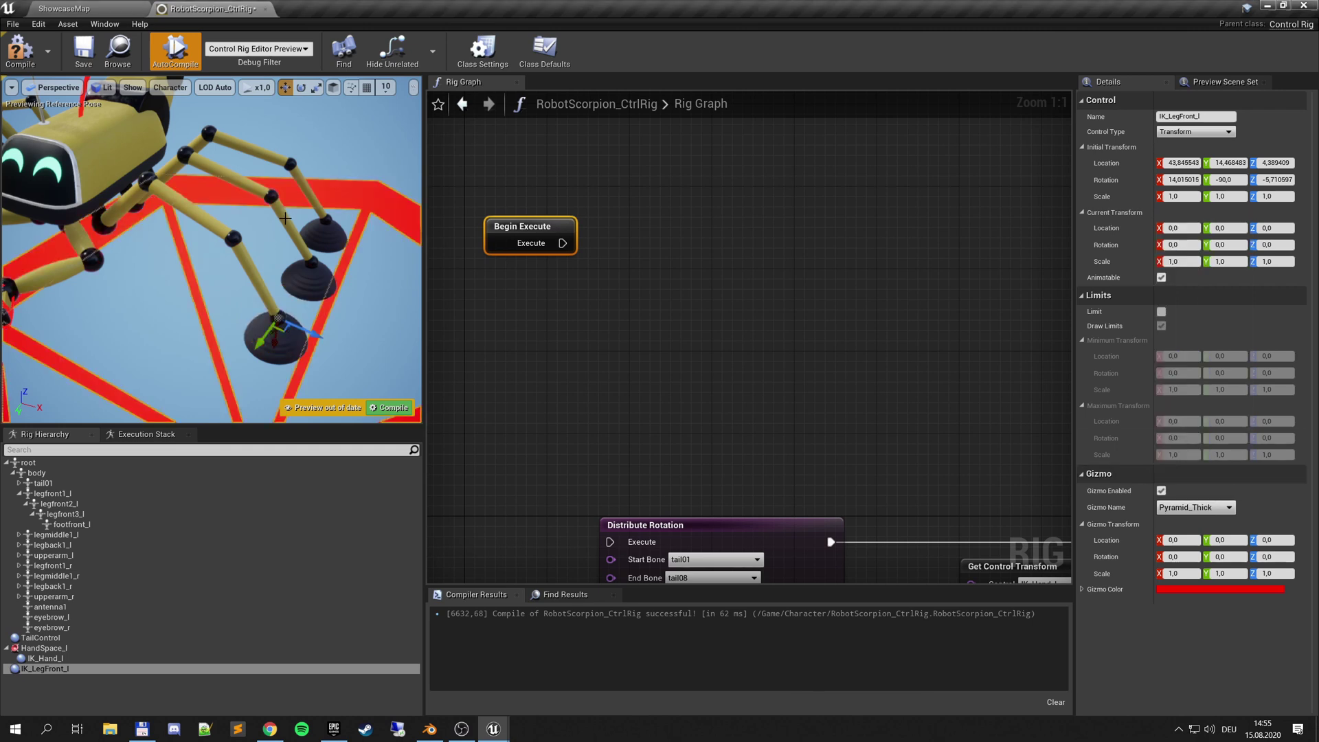
mouse_move(285, 218)
right_down()
mouse_move(309, 234)
mouse_move(285, 223)
mouse_move(302, 220)
mouse_move(296, 231)
right_up()
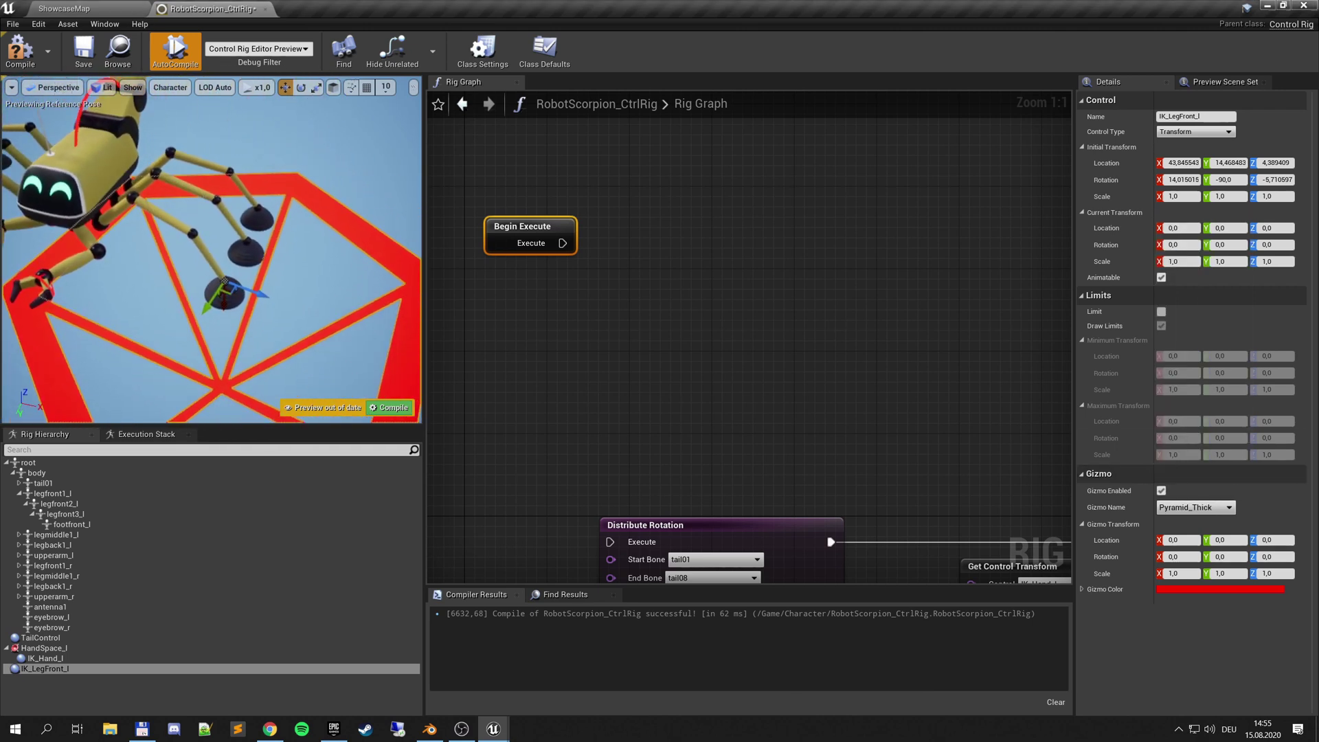
right_drag(220, 206, 288, 218)
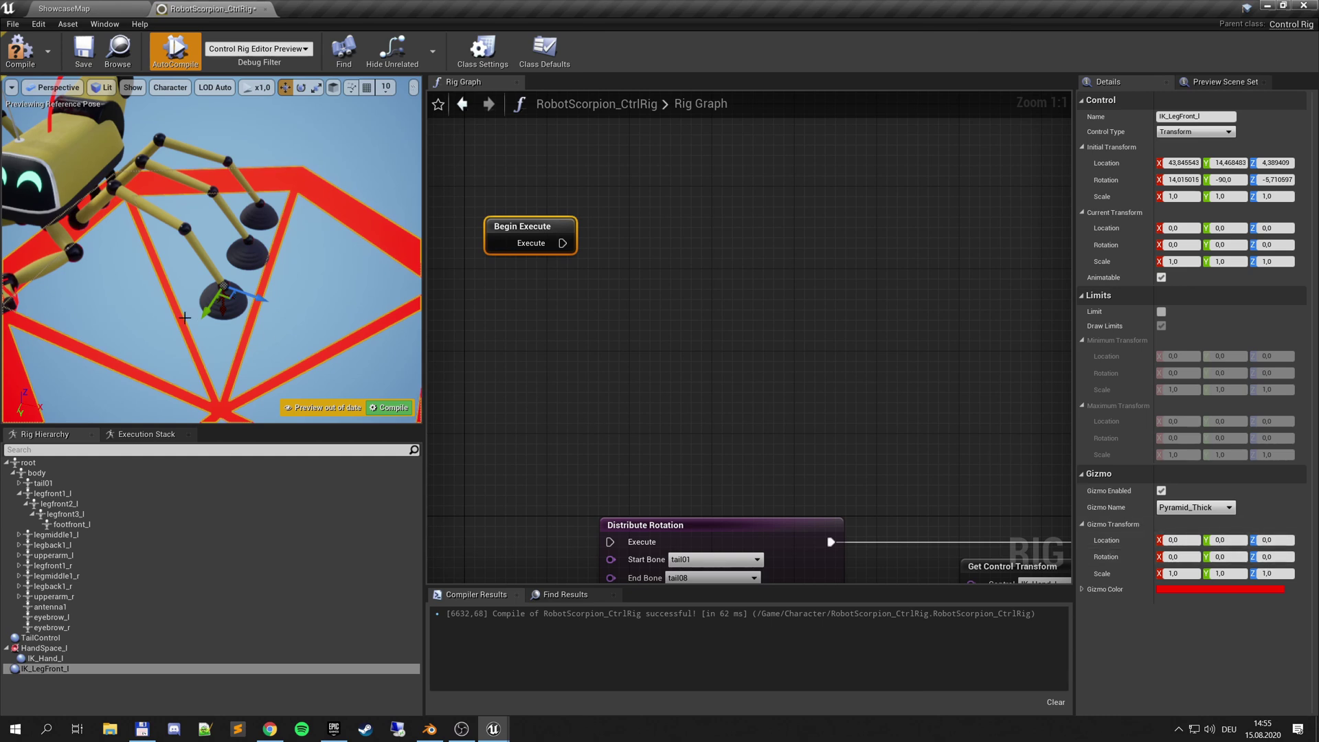
Step: Flip the pyramid gizmo 180 degrees and scale it to 0.12 on all axes
click(1232, 558)
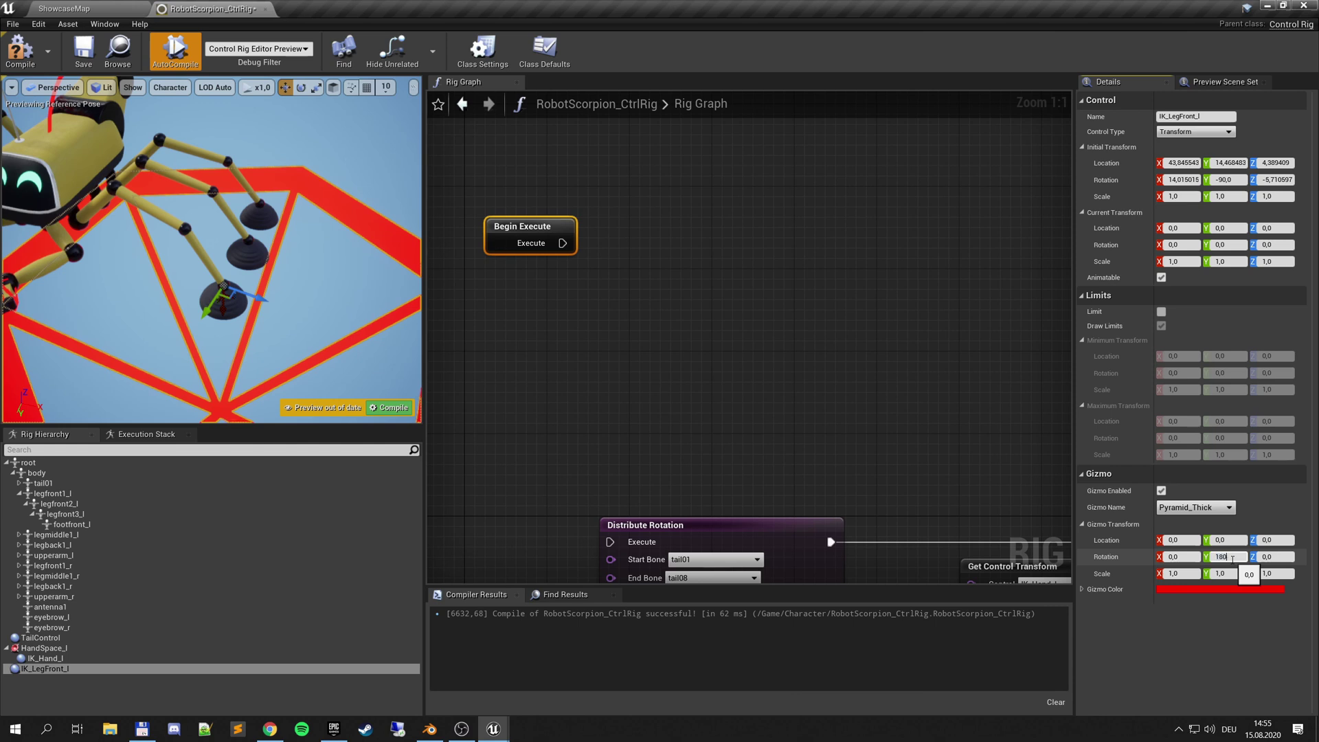
key(Return)
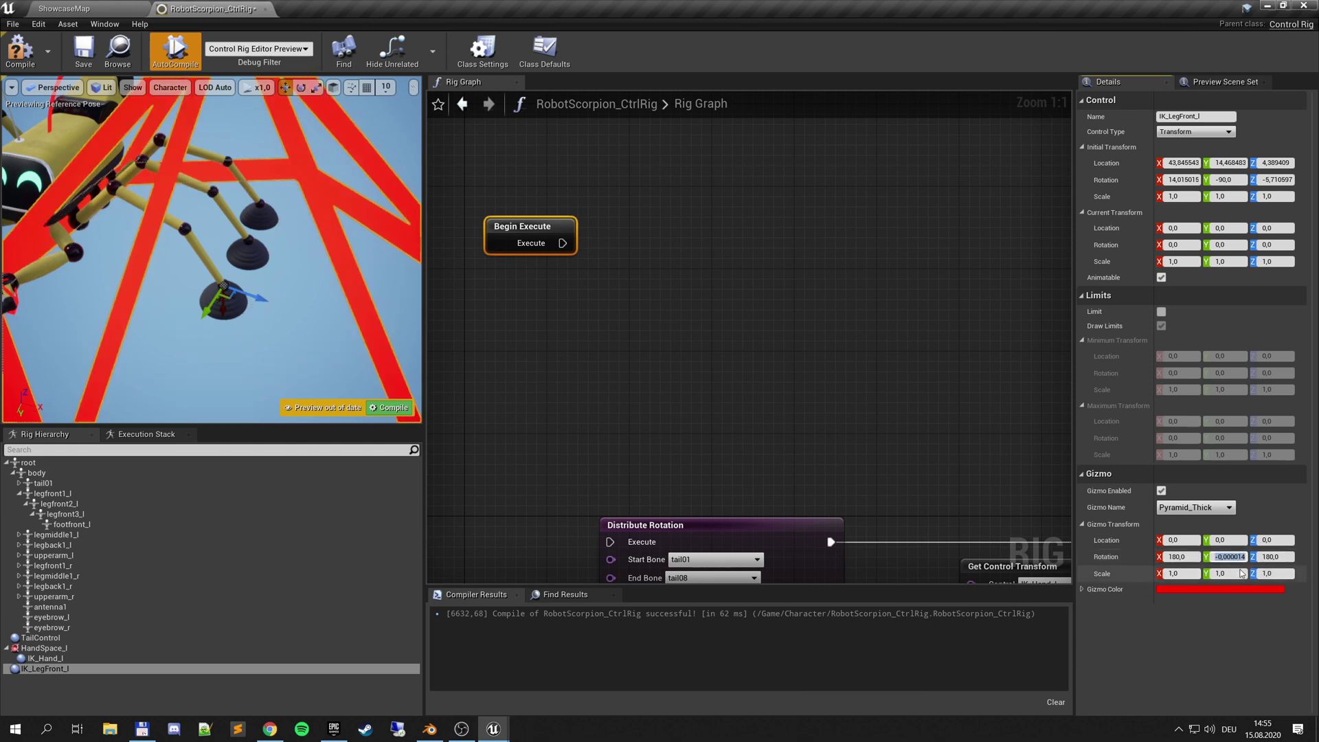
click(1178, 575)
text(0.1)
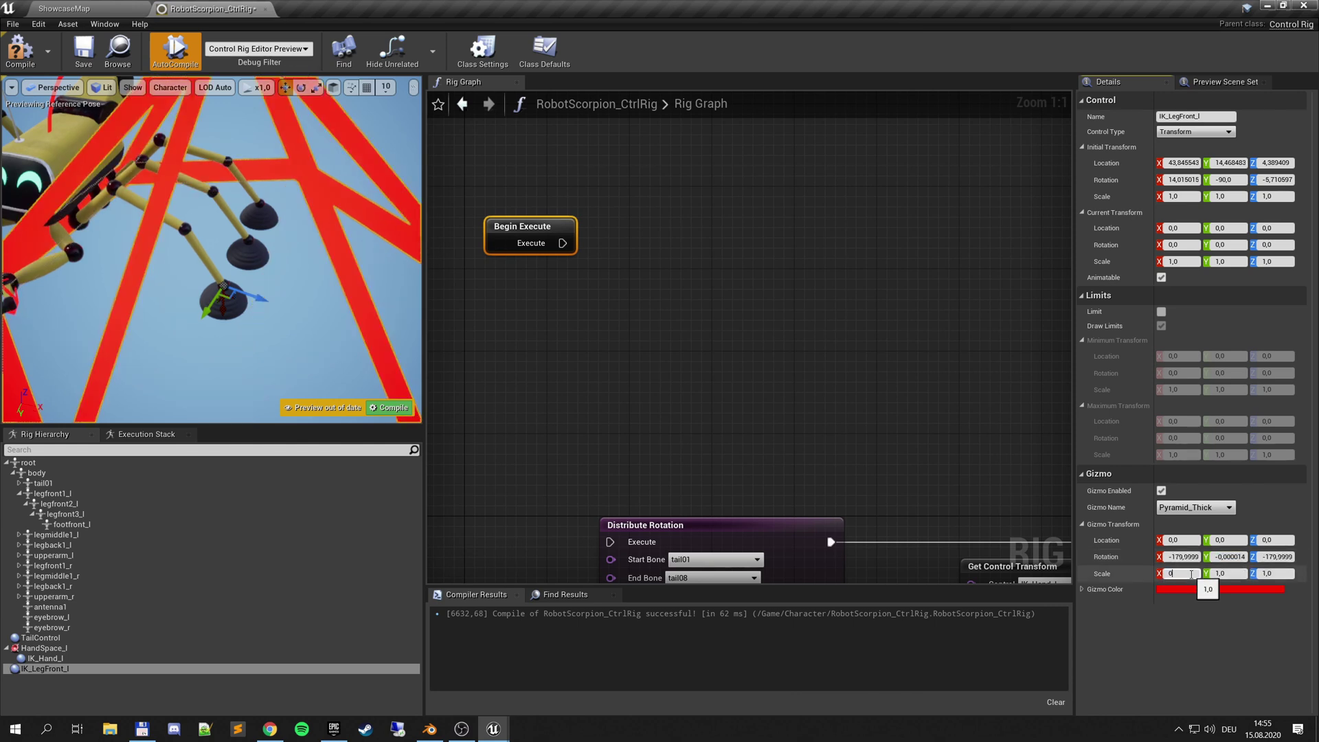
key(Tab)
text(0)
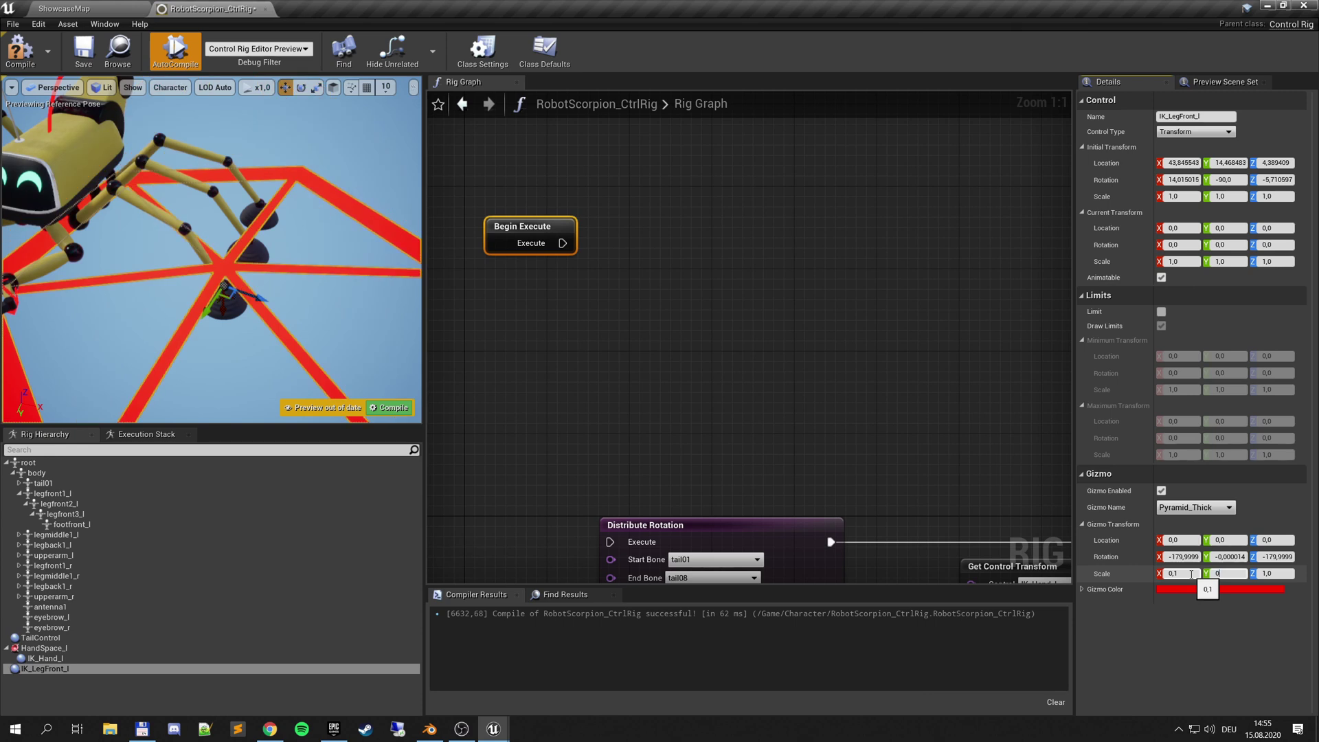
click(1191, 575)
text(2)
key(Tab)
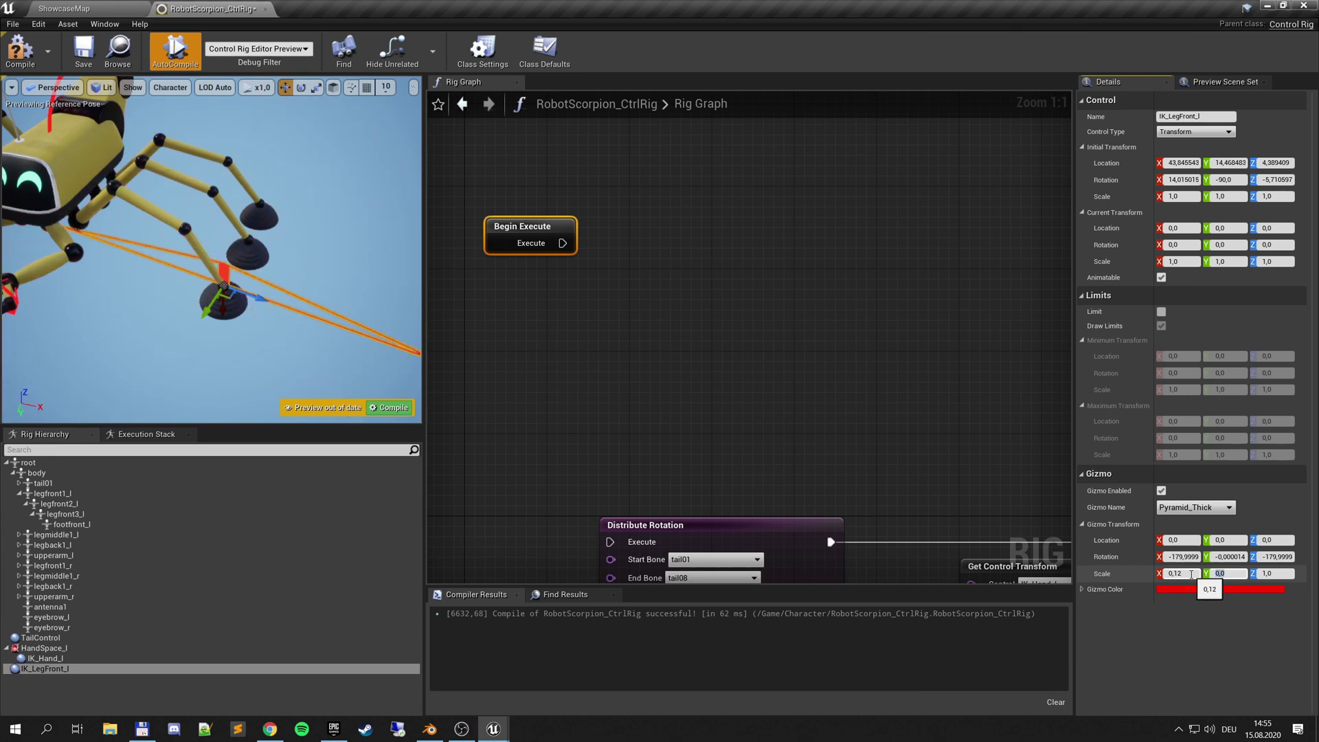
text(0,12)
key(Tab)
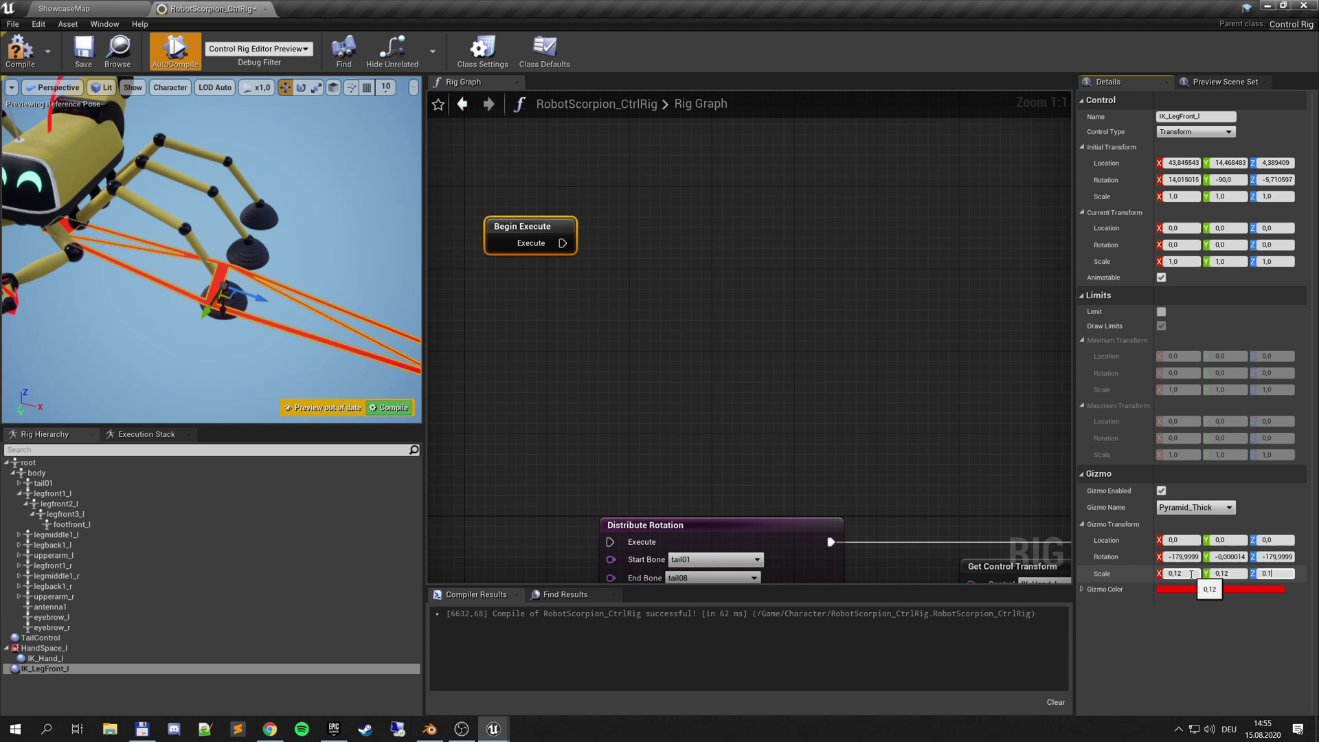
key(Return)
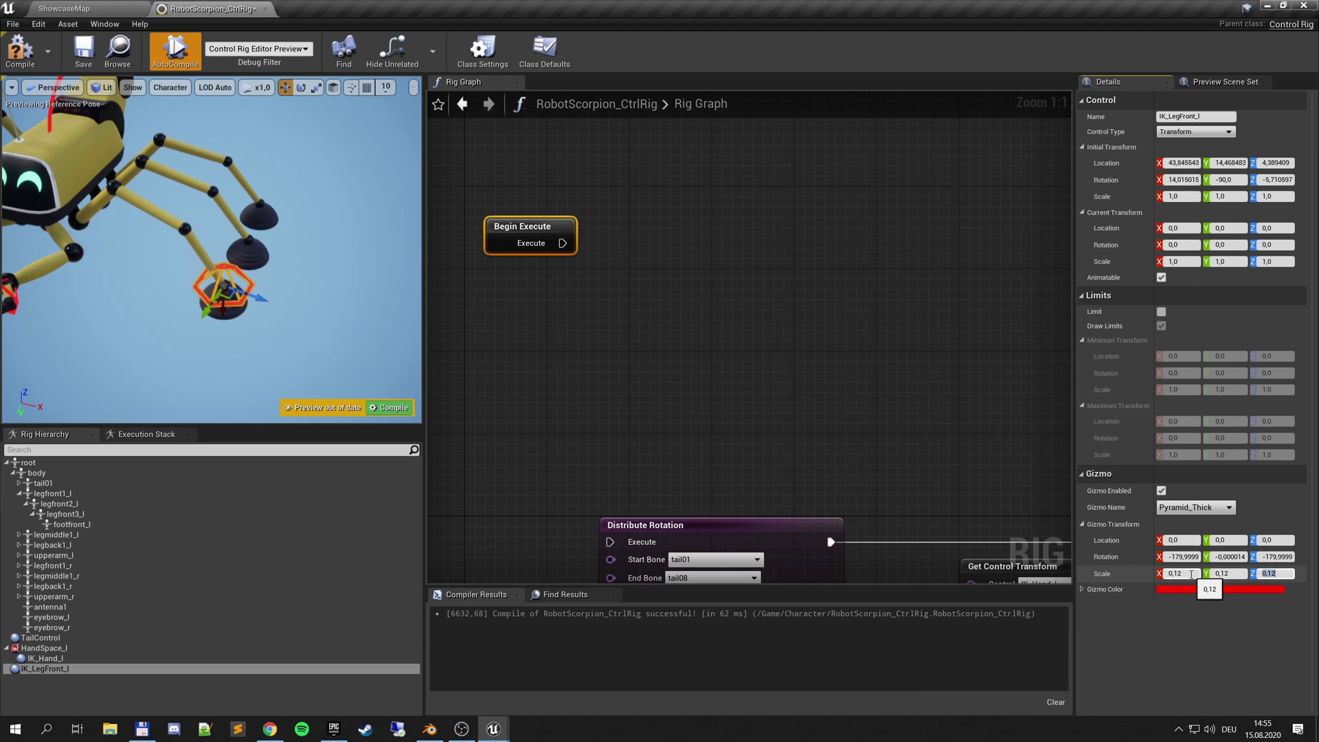
Step: Offset the gizmo 4.0 along X and save the control rig
mouse_move(238, 368)
right_down()
mouse_move(206, 371)
mouse_move(251, 384)
right_up()
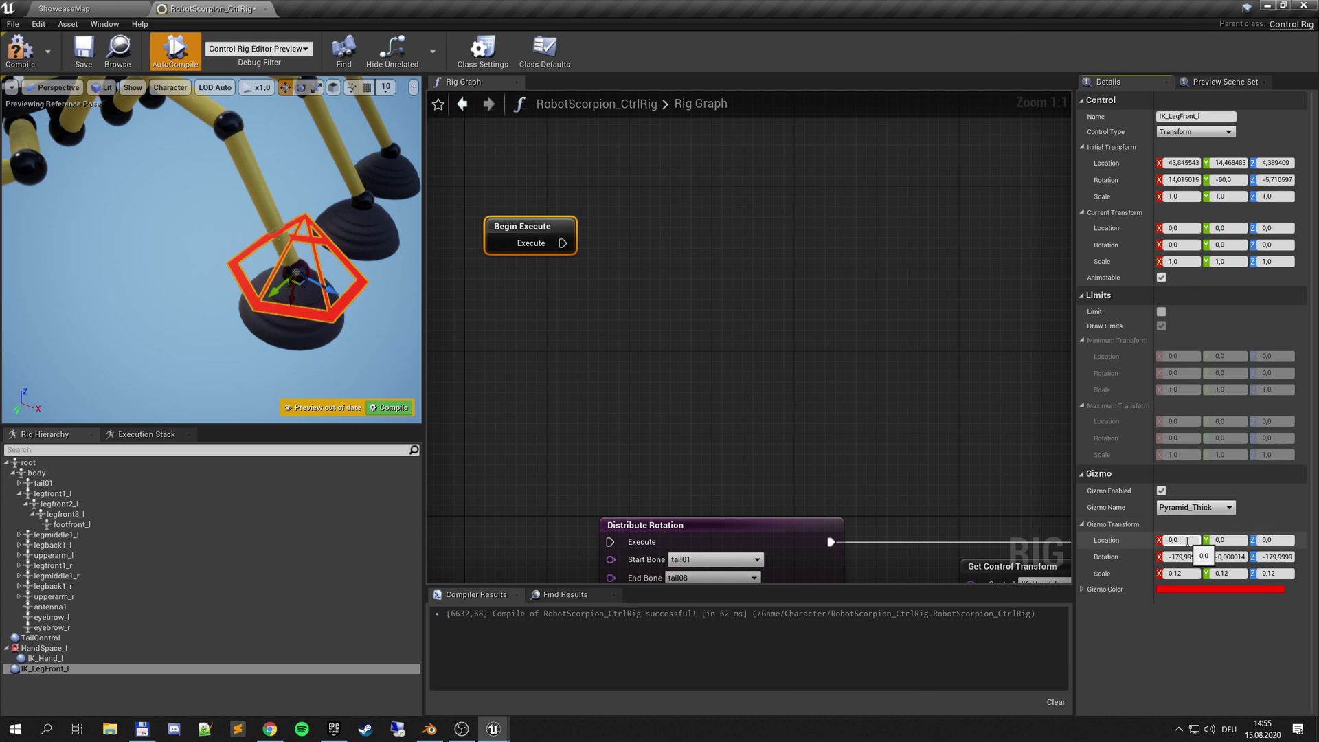
click(1188, 541)
text(40)
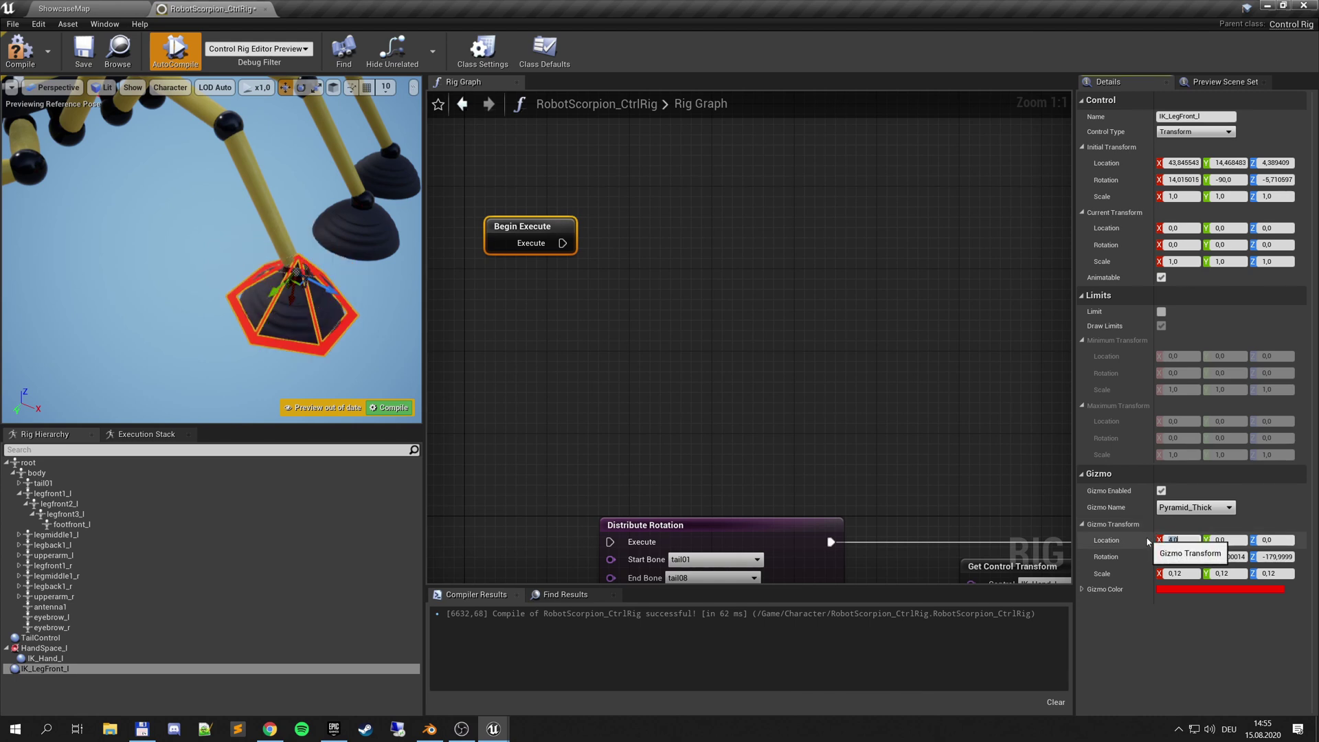
key(Return)
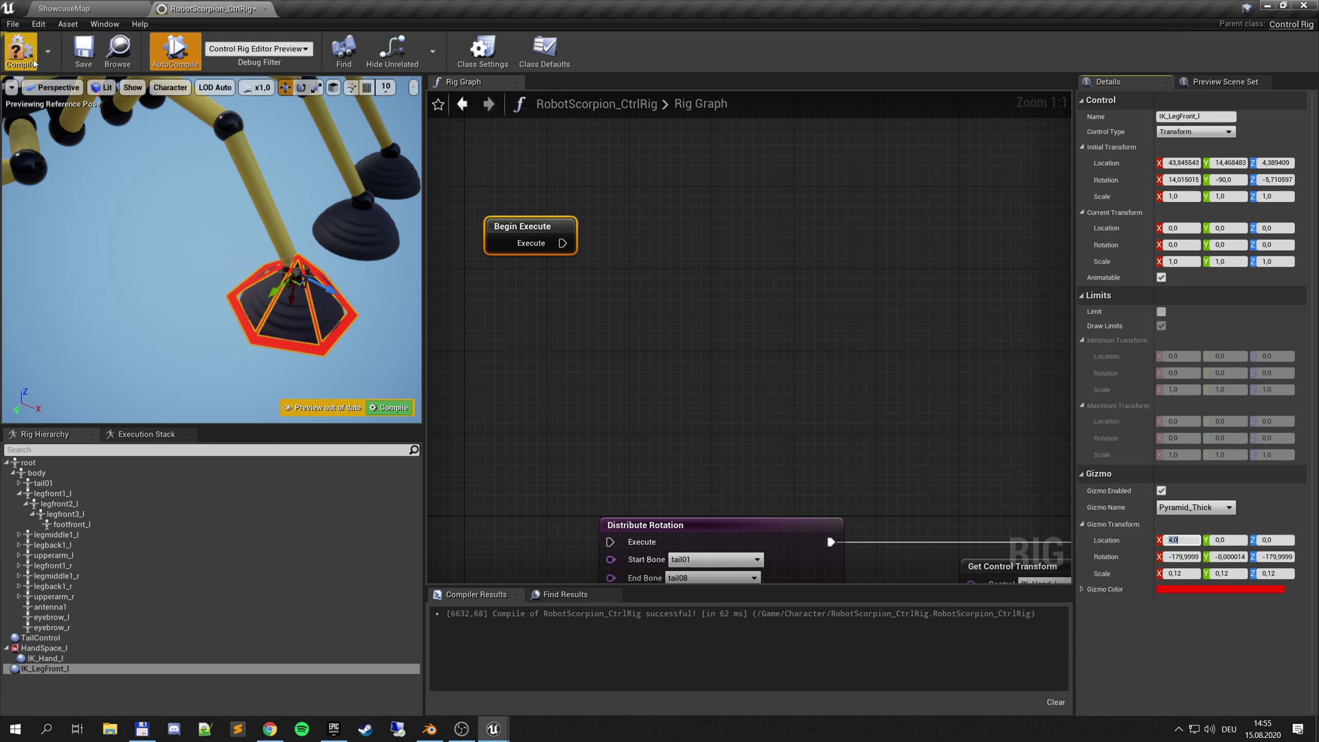
click(88, 61)
Step: Pull a wire from Begin Execute and add a Hierarchy > Basic FABRIK node aligned beside it
right_drag(322, 339, 375, 244)
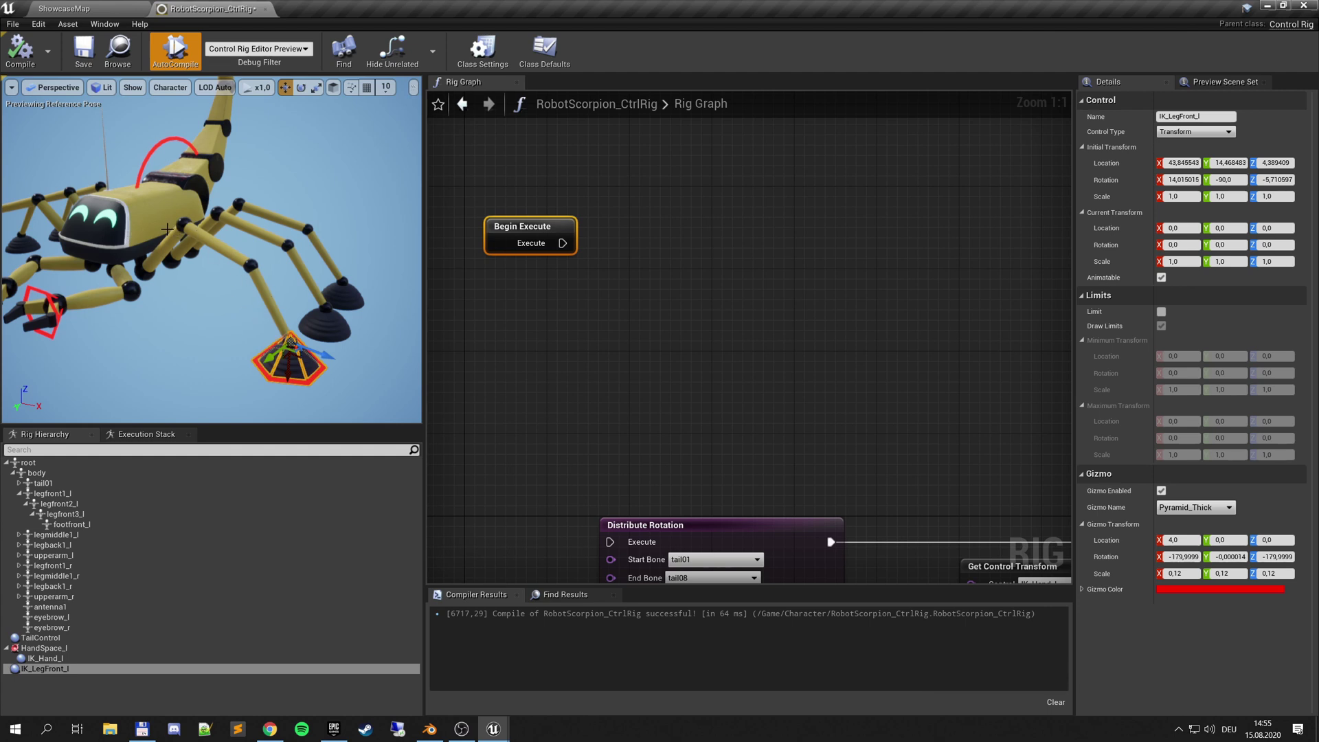
right_drag(515, 301, 539, 333)
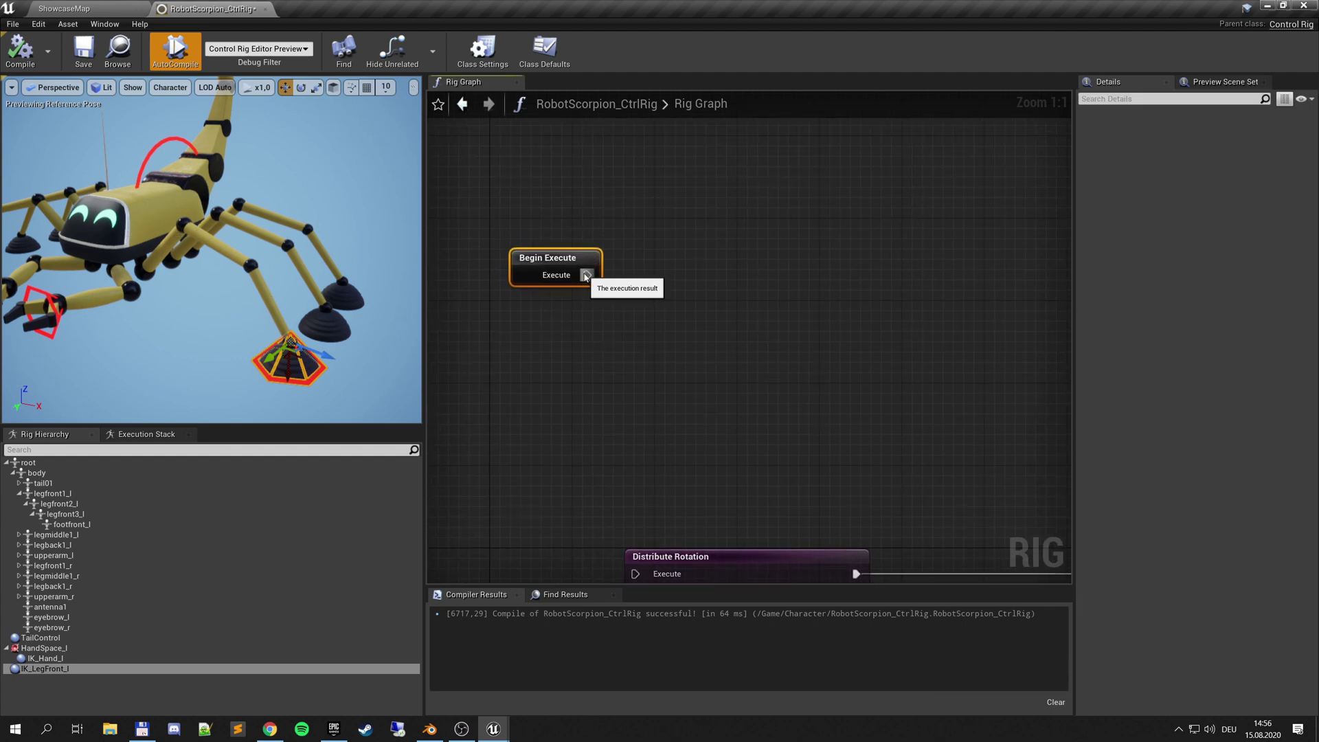
drag(589, 276, 644, 297)
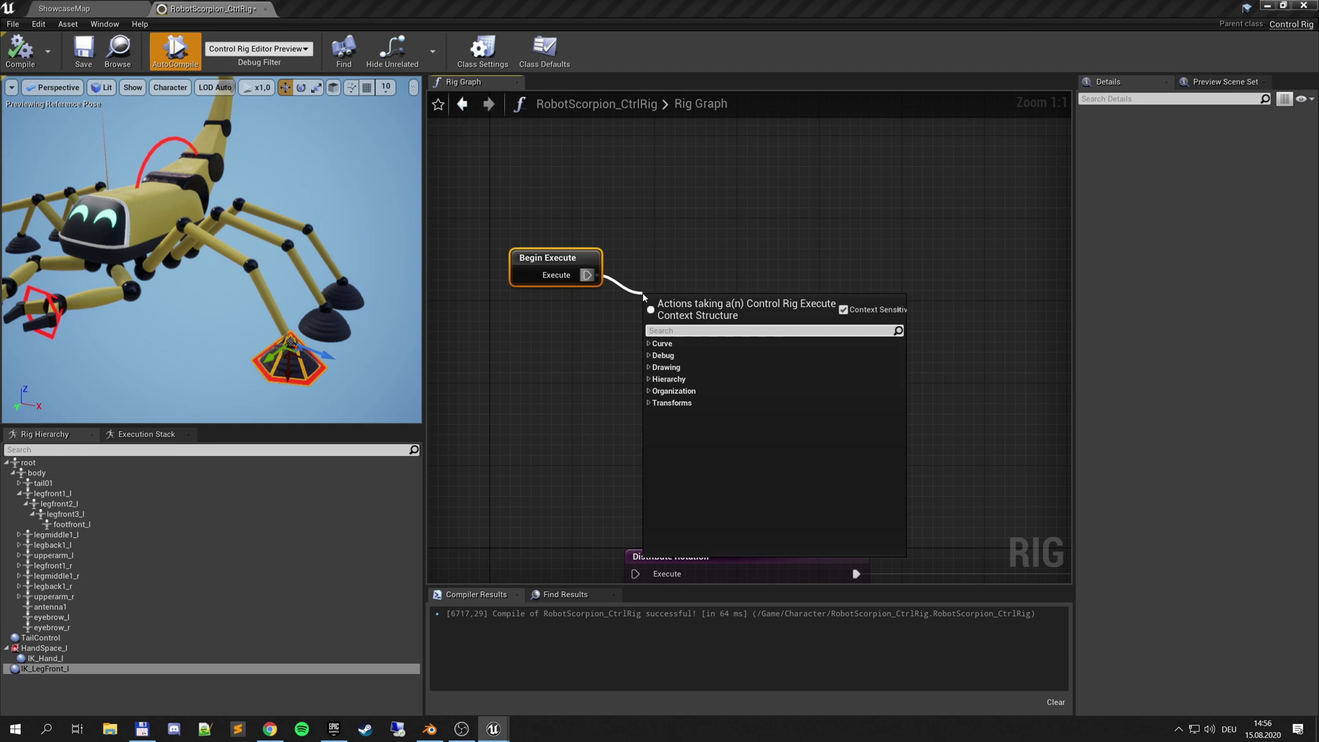
click(650, 380)
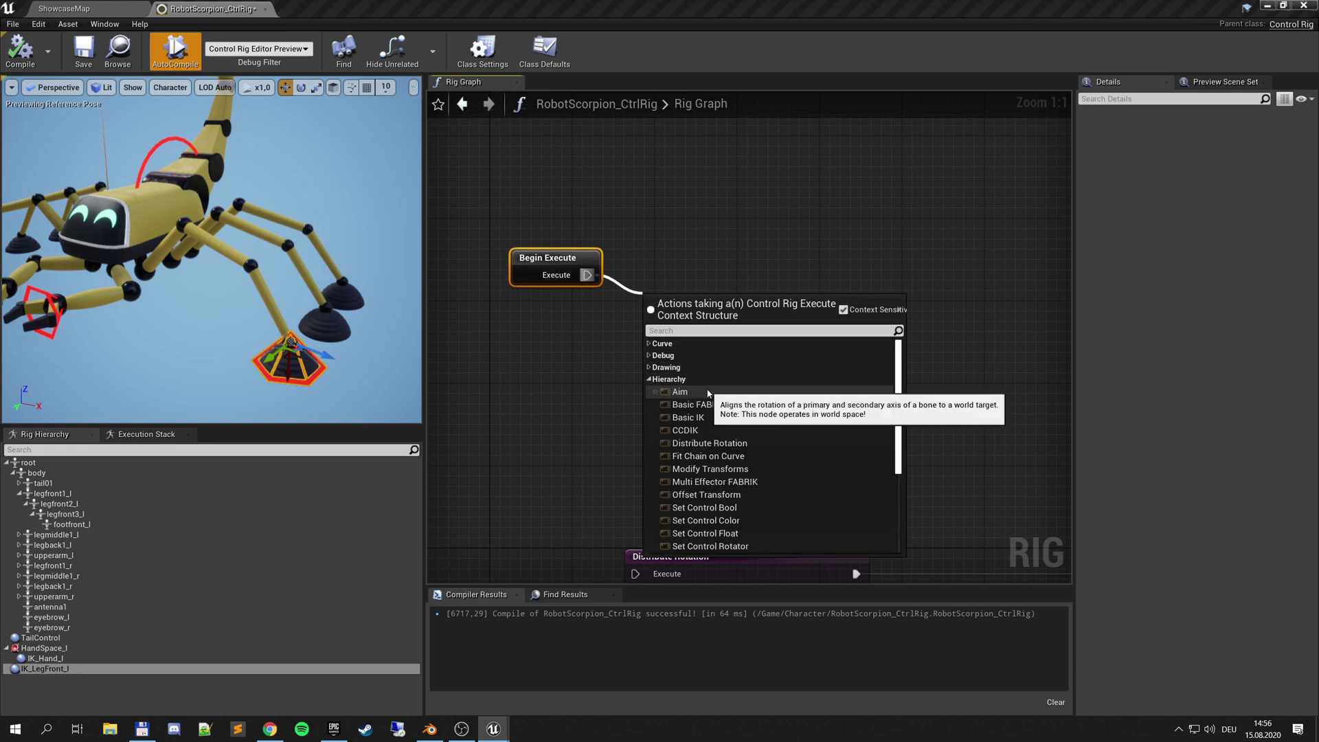
scroll(708, 393, down, 5)
scroll(708, 393, up, 5)
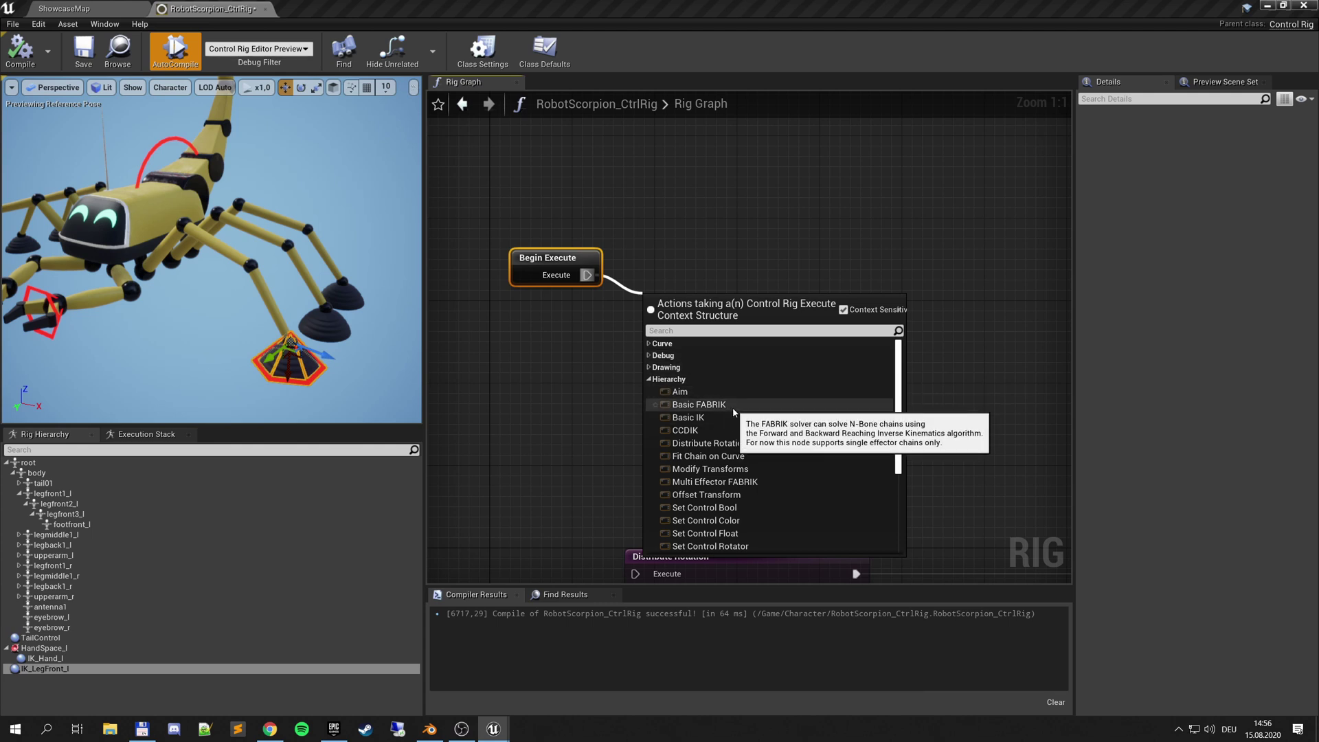
click(681, 405)
drag(727, 304, 725, 264)
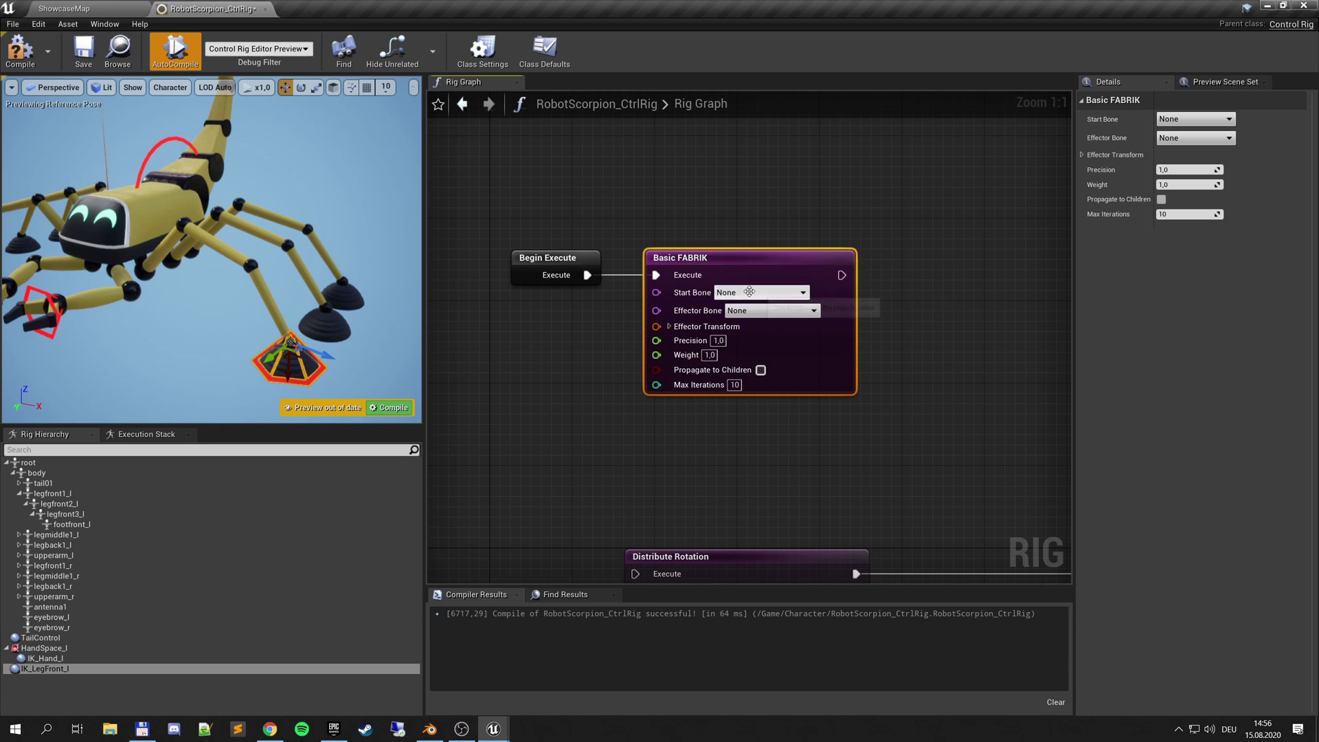
Step: Set Basic FABRIK's Start Bone to legfront1_l and Effector Bone to footfront_l, then compile and save
click(759, 292)
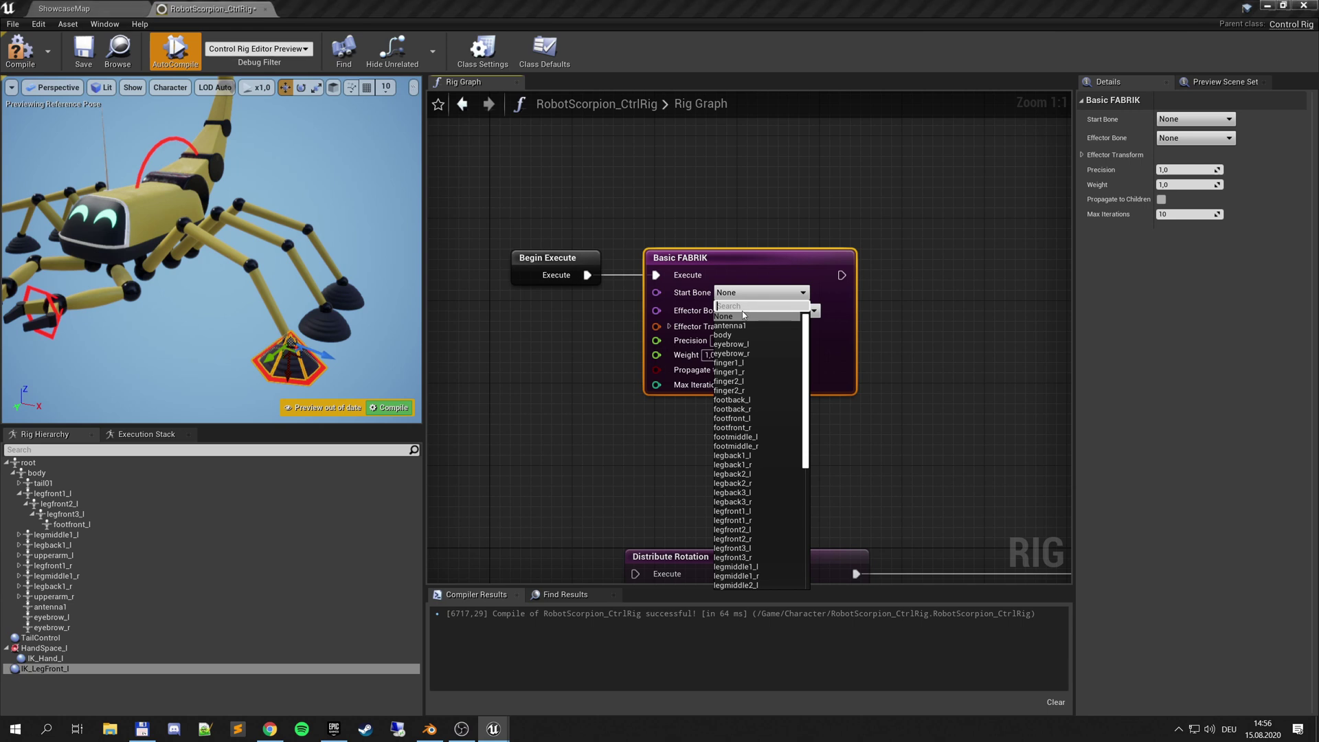
text(leg)
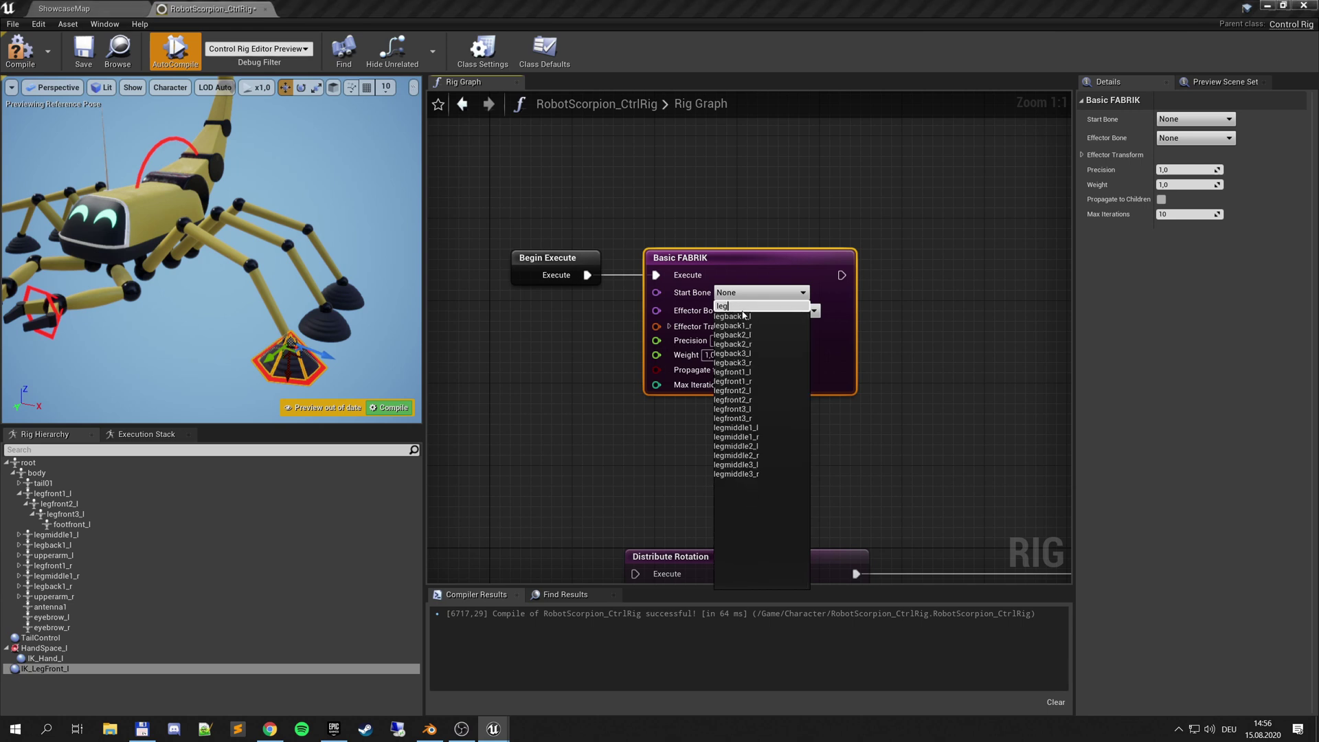
text(fron)
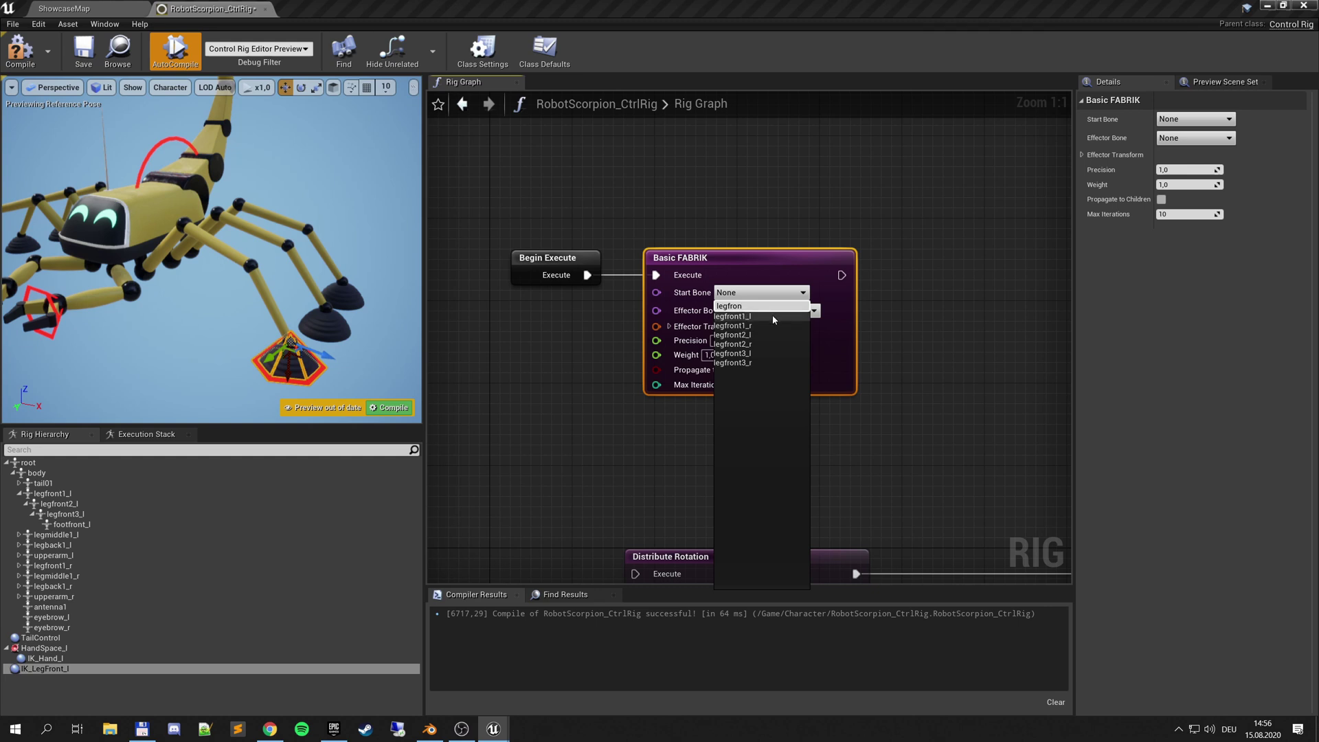
click(744, 316)
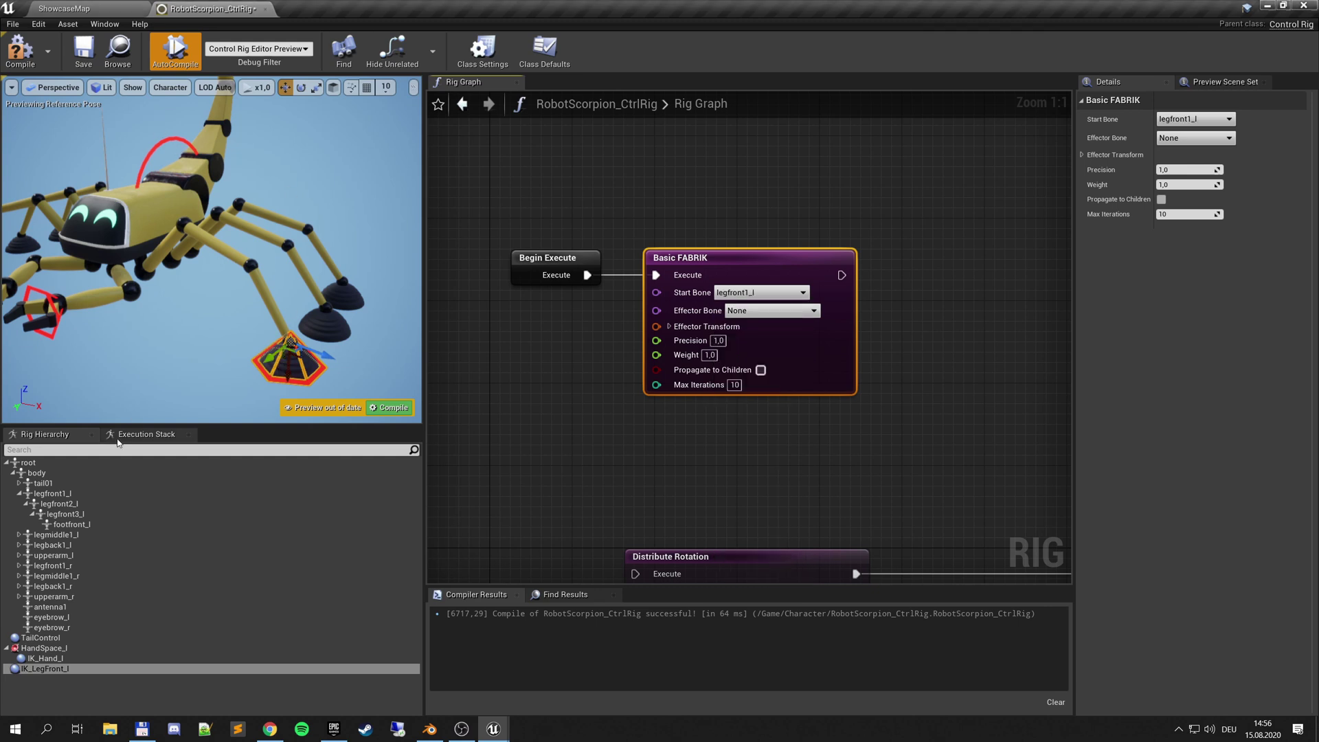
click(71, 524)
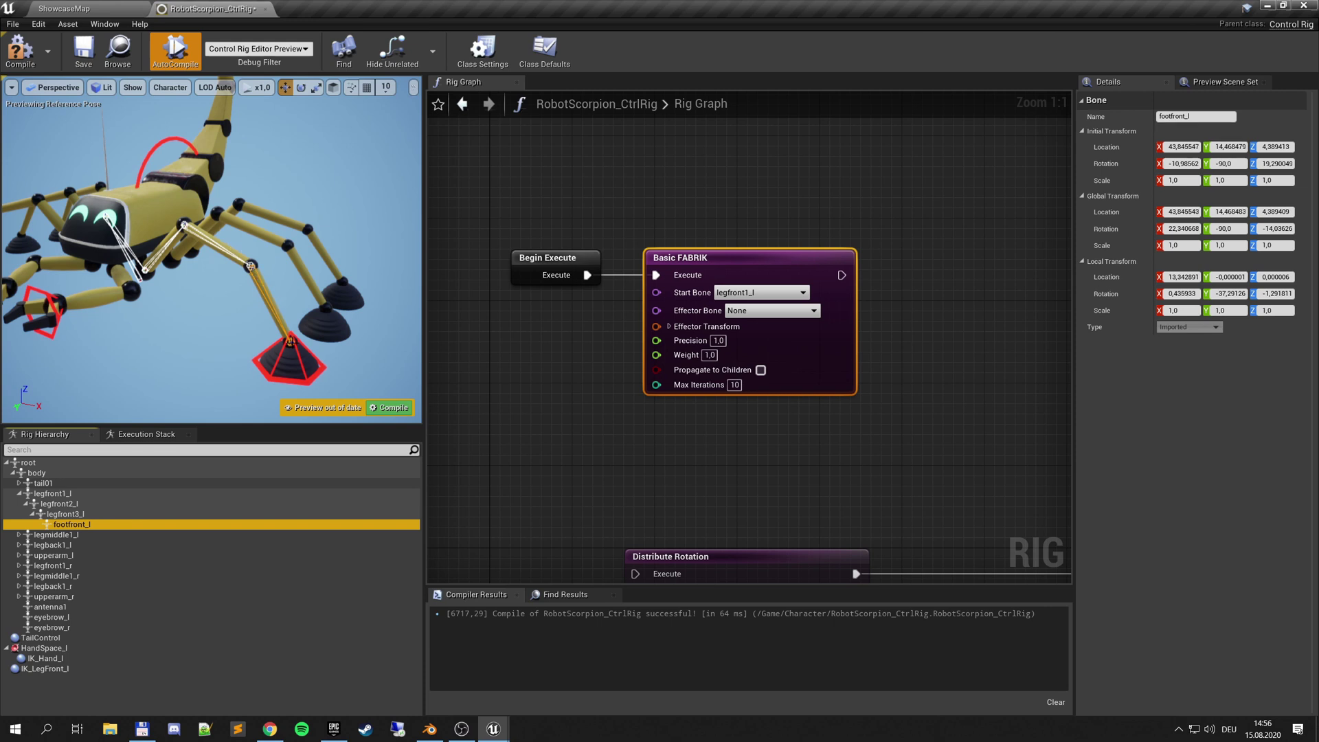
click(751, 310)
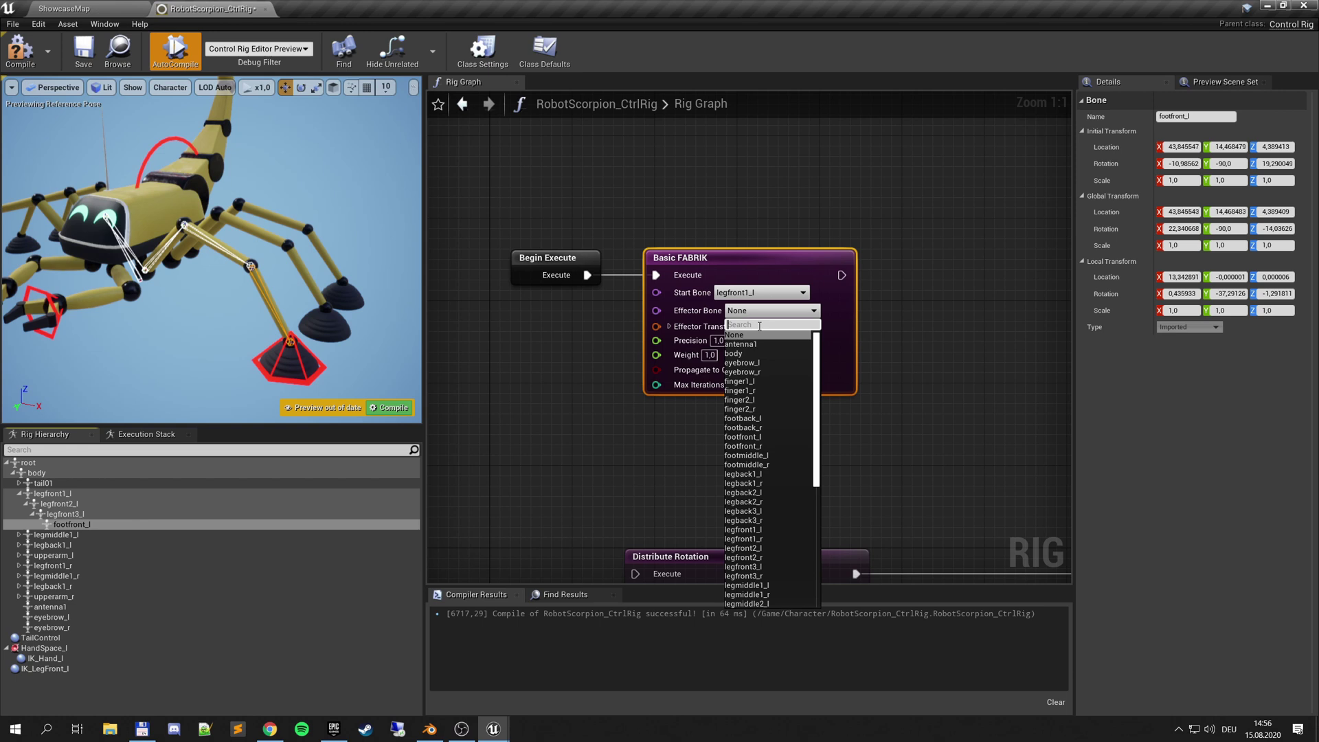
text(footf)
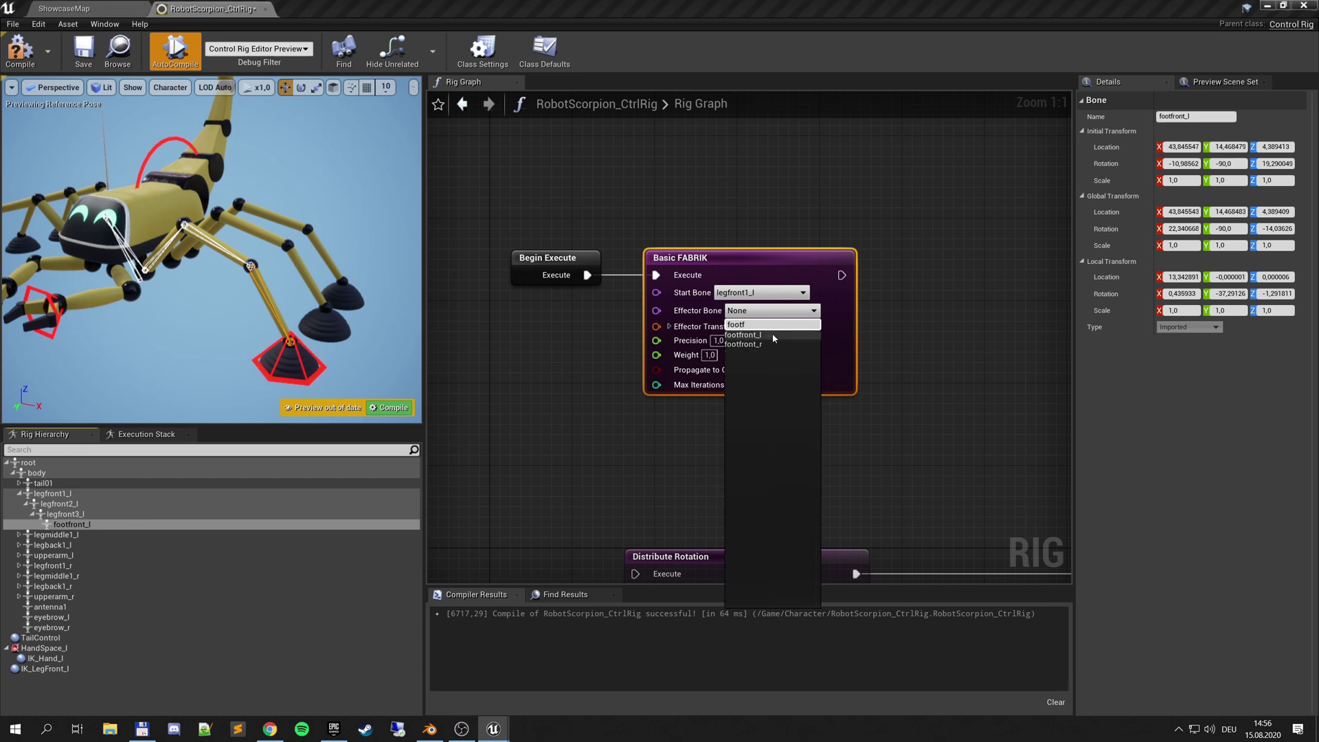
click(744, 334)
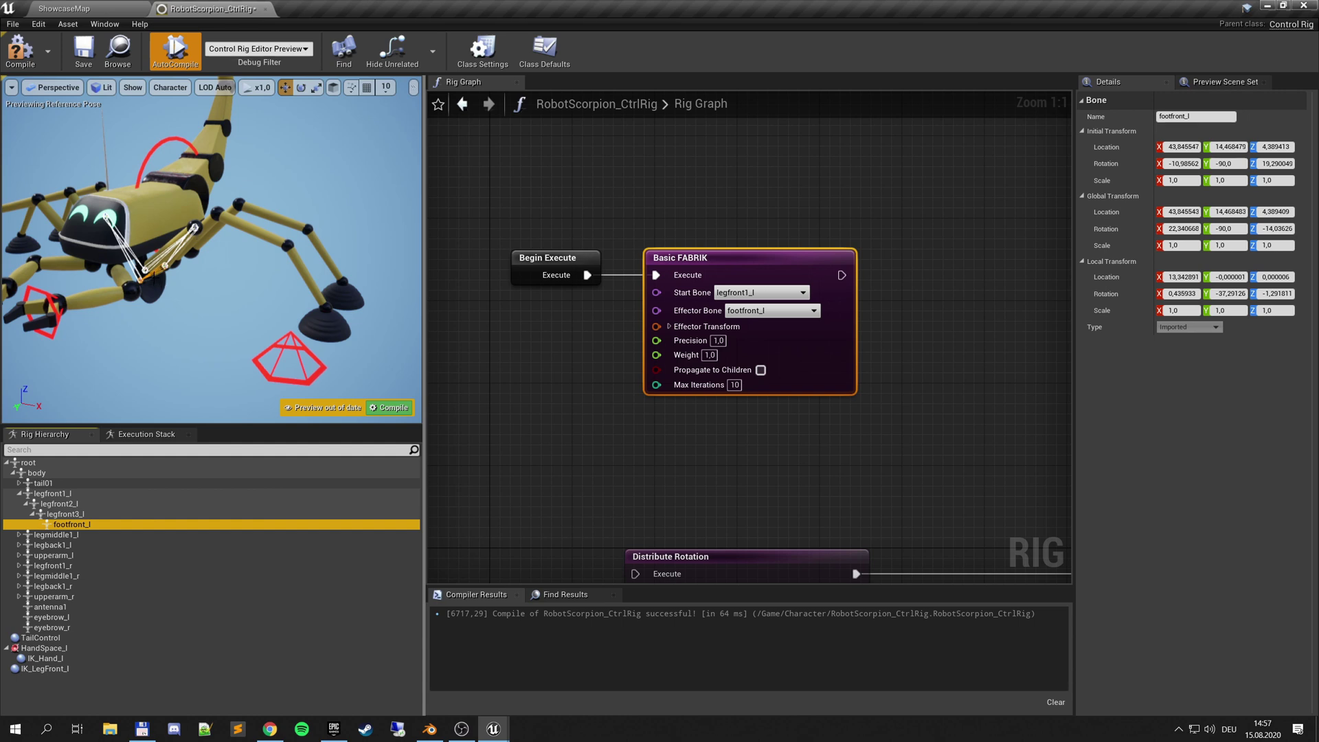
click(21, 50)
click(72, 51)
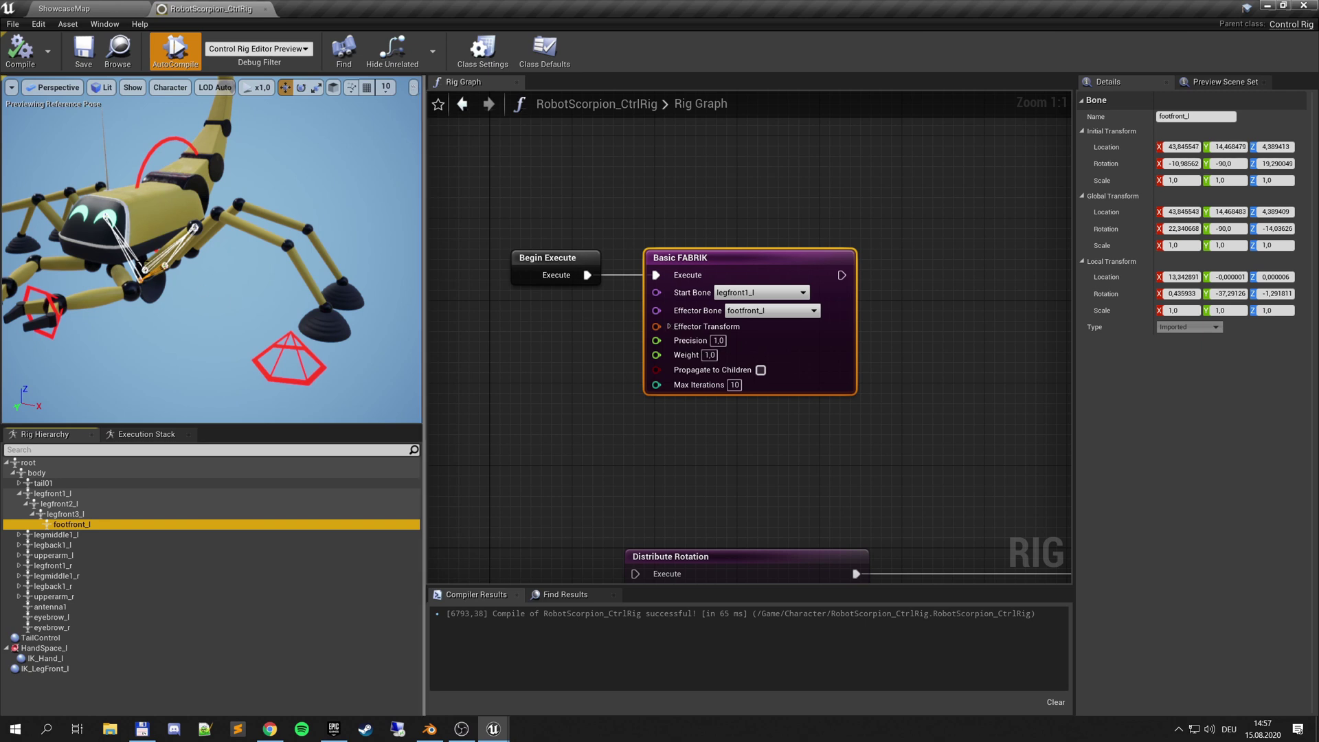
Step: Add a Get Control Transform node for IK_LegFront_l, wire it to Effector Transform, and recompile
click(62, 671)
drag(62, 677, 484, 331)
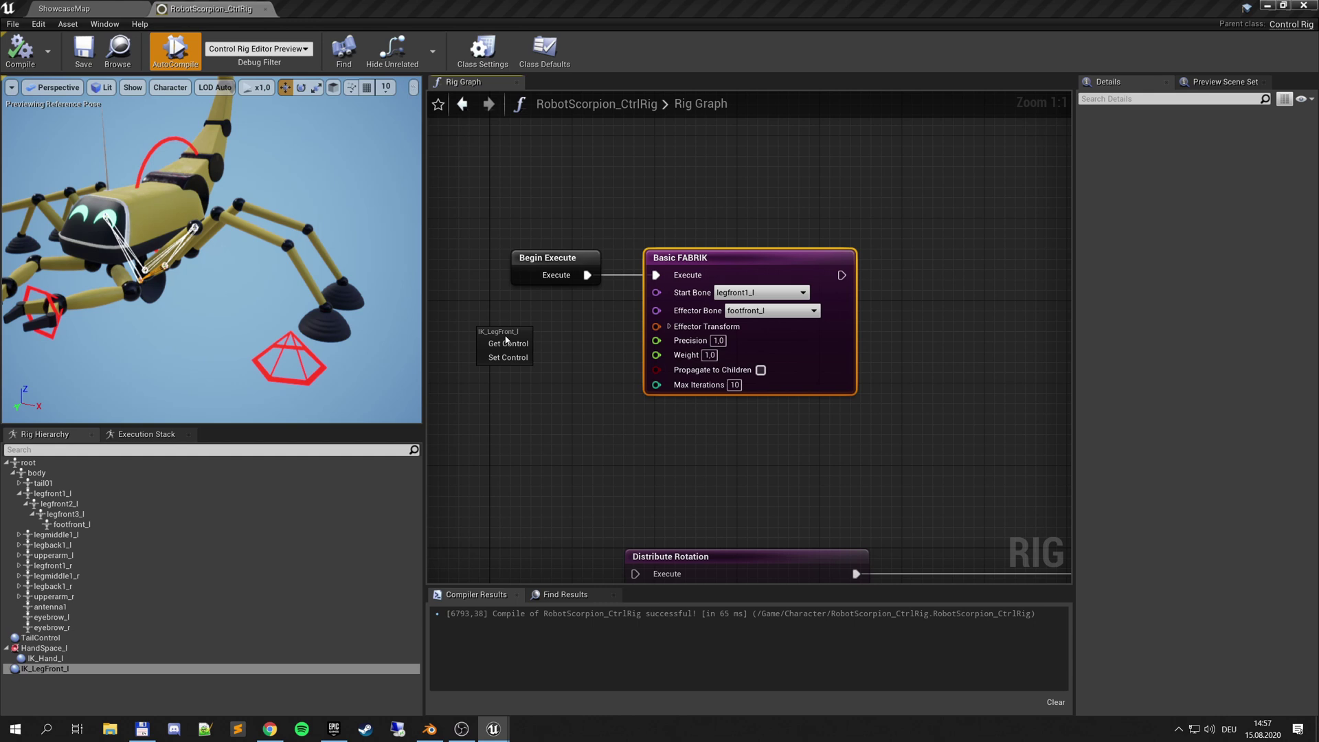
click(505, 348)
right_drag(437, 390, 519, 366)
drag(641, 386, 543, 368)
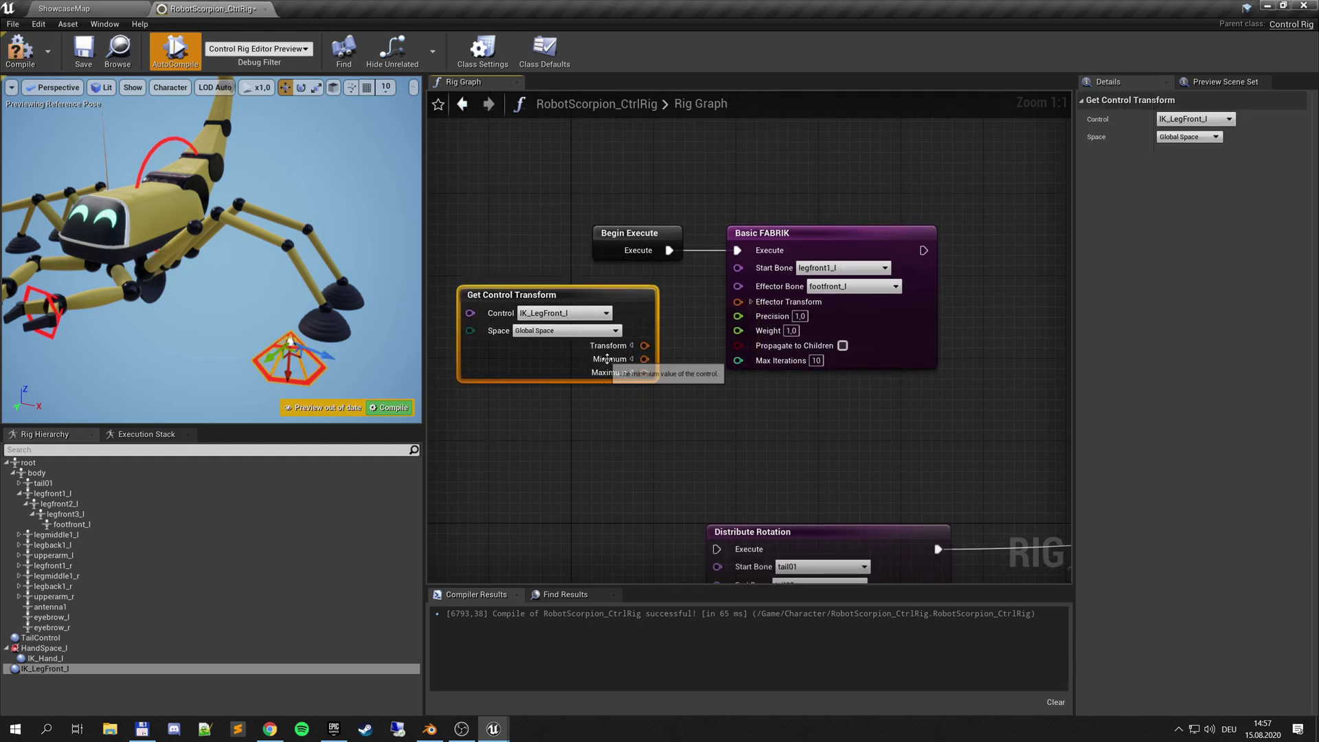
drag(645, 346, 738, 302)
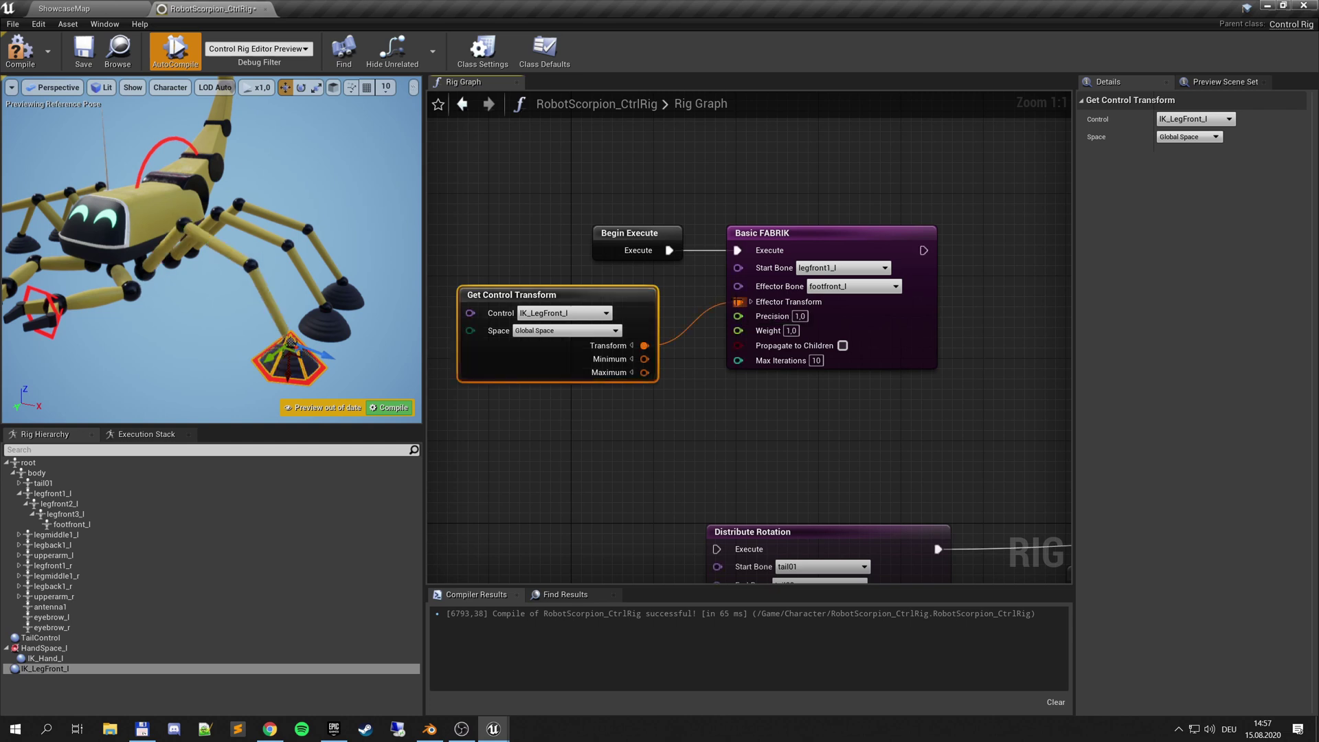
click(392, 408)
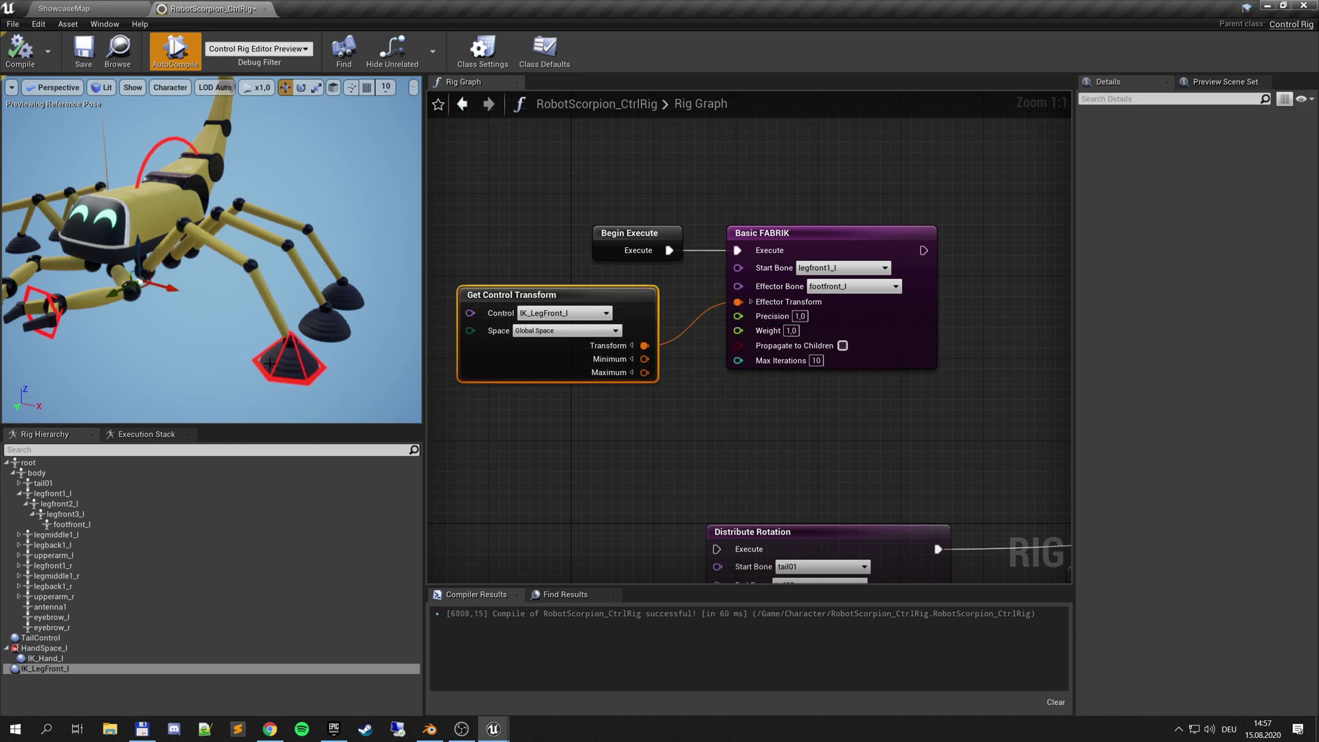
click(304, 380)
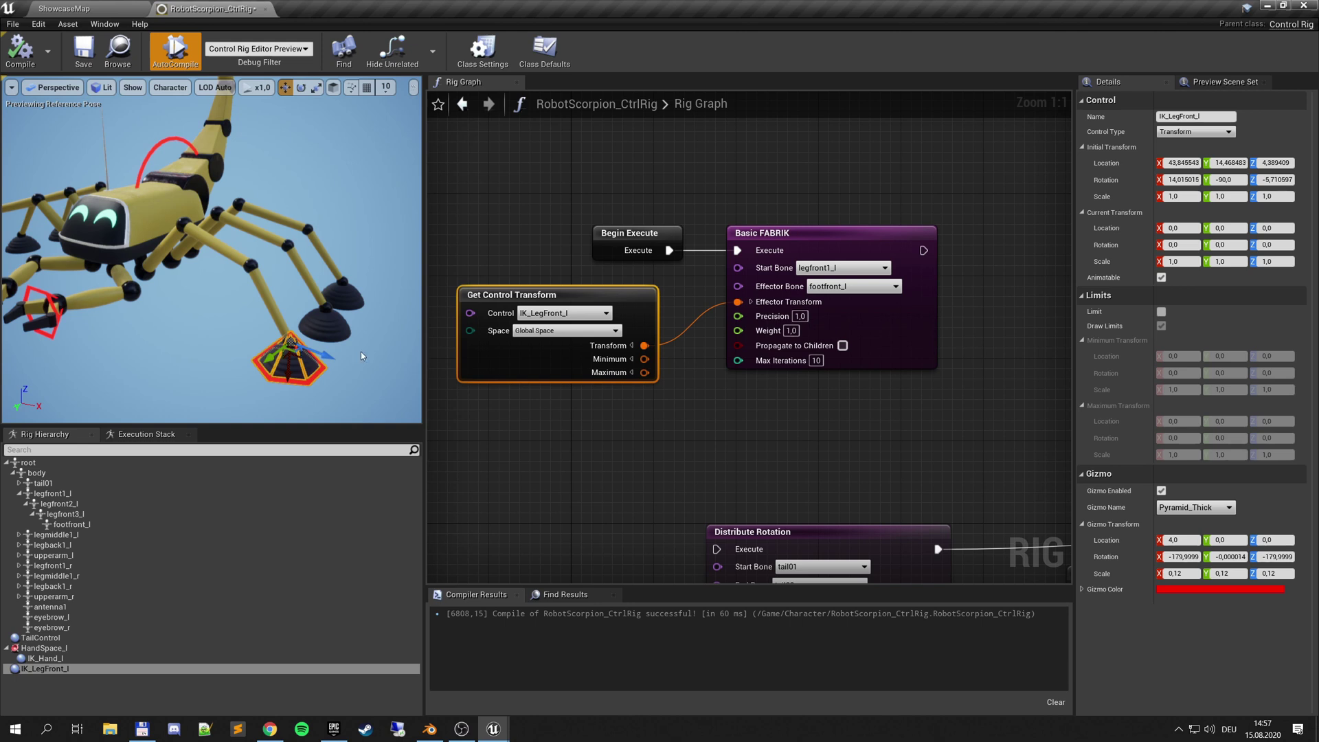
Step: Drag IK_LegFront_l around to test the FABRIK leg, then select the Basic FABRIK node
drag(304, 356, 274, 295)
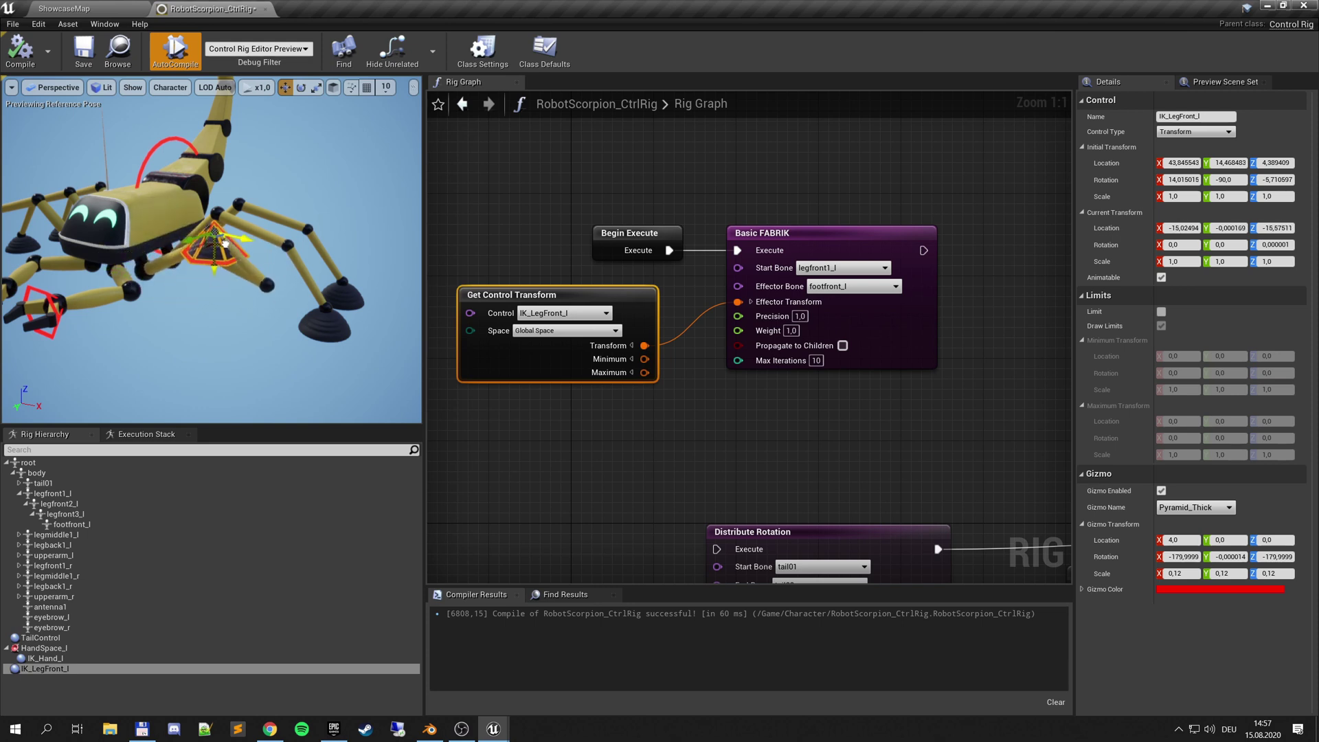
drag(226, 243, 267, 294)
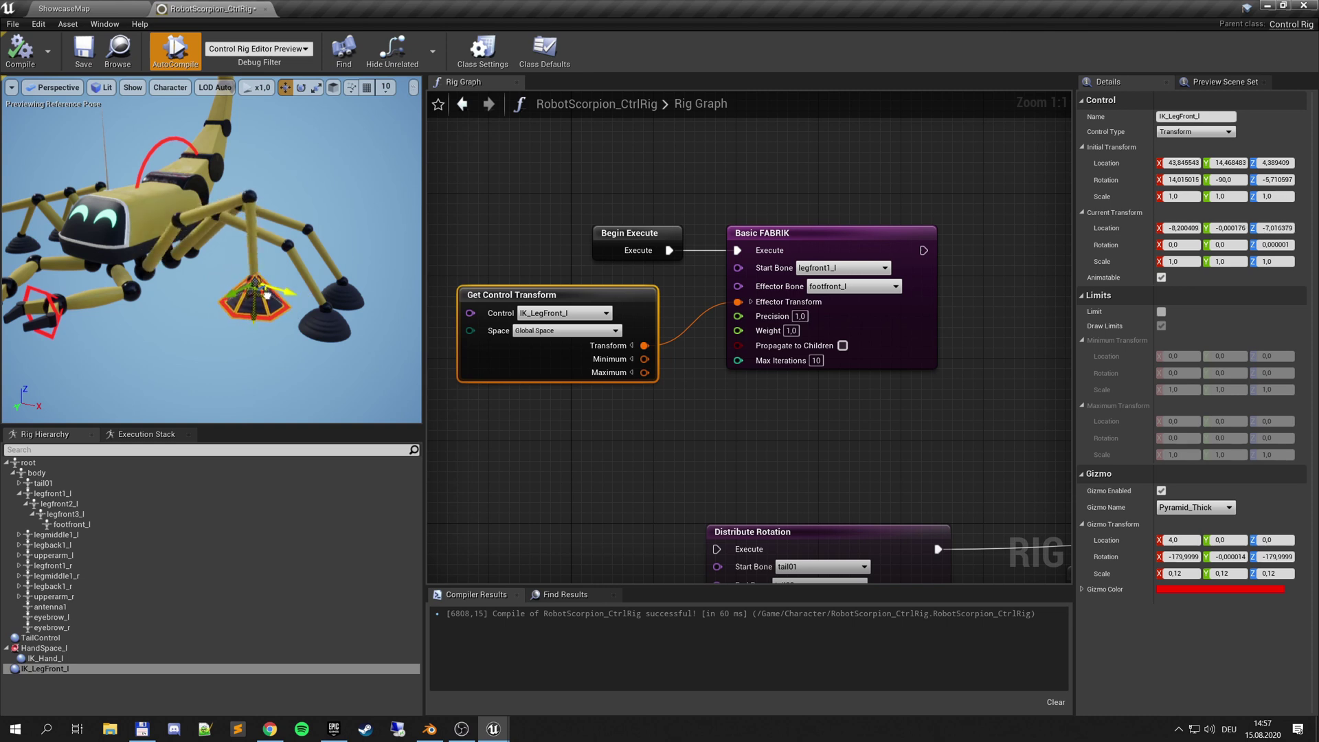
click(822, 275)
Step: Delete Basic FABRIK, add a CCDIK node beside Begin Execute via 'ccdik' search, and recompile
key(Delete)
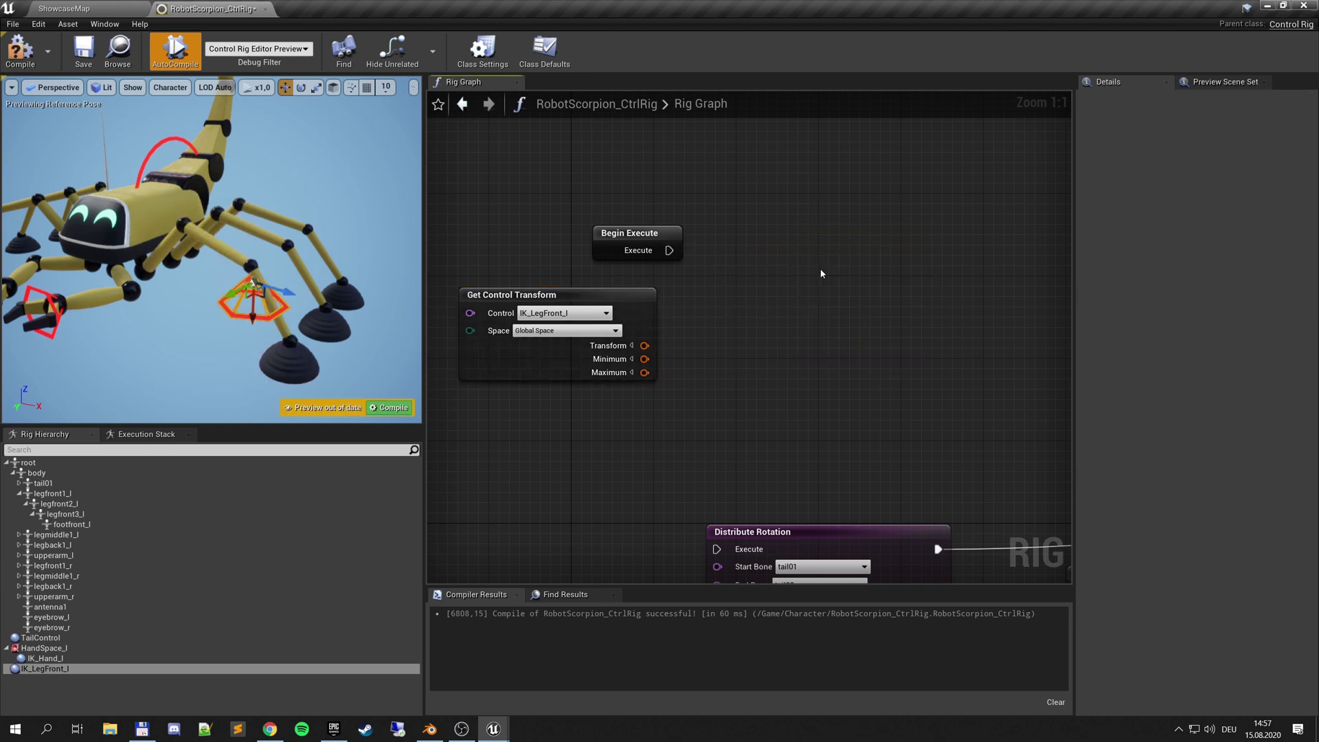
right_click(804, 290)
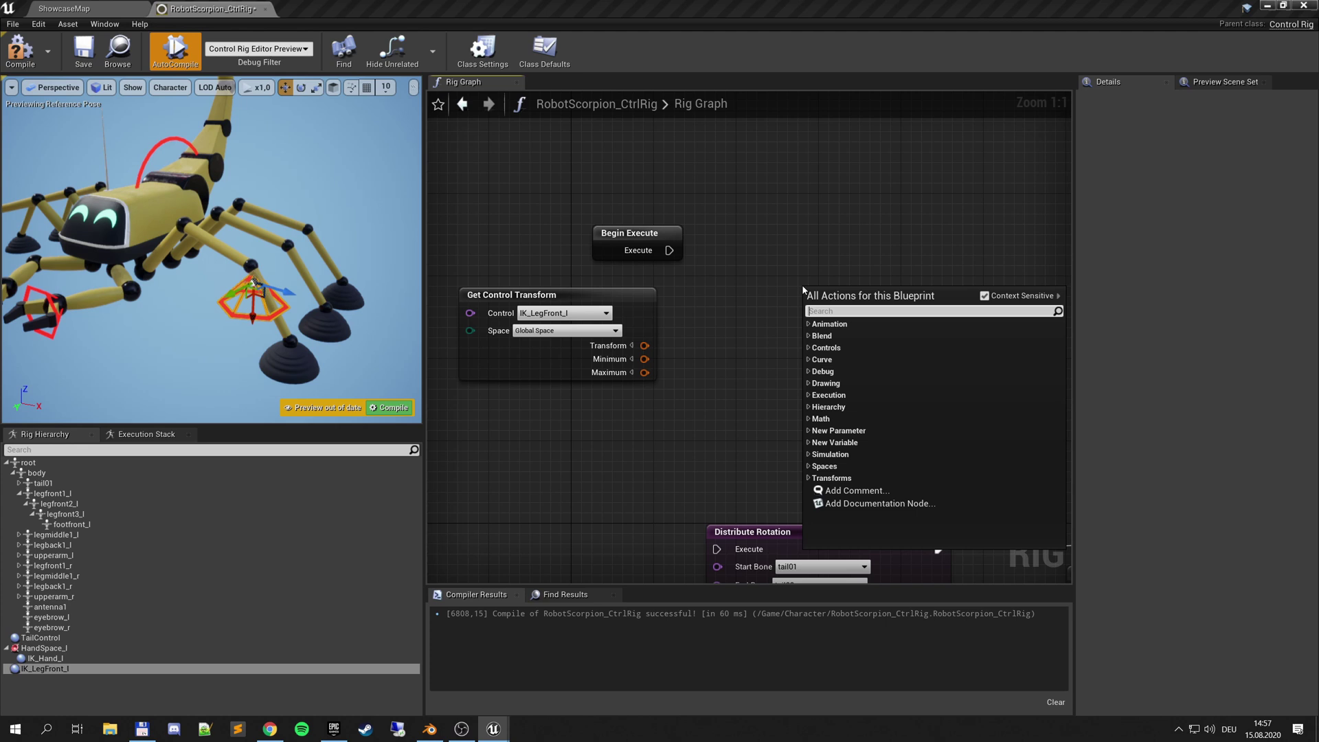
text(ccdik)
key(Return)
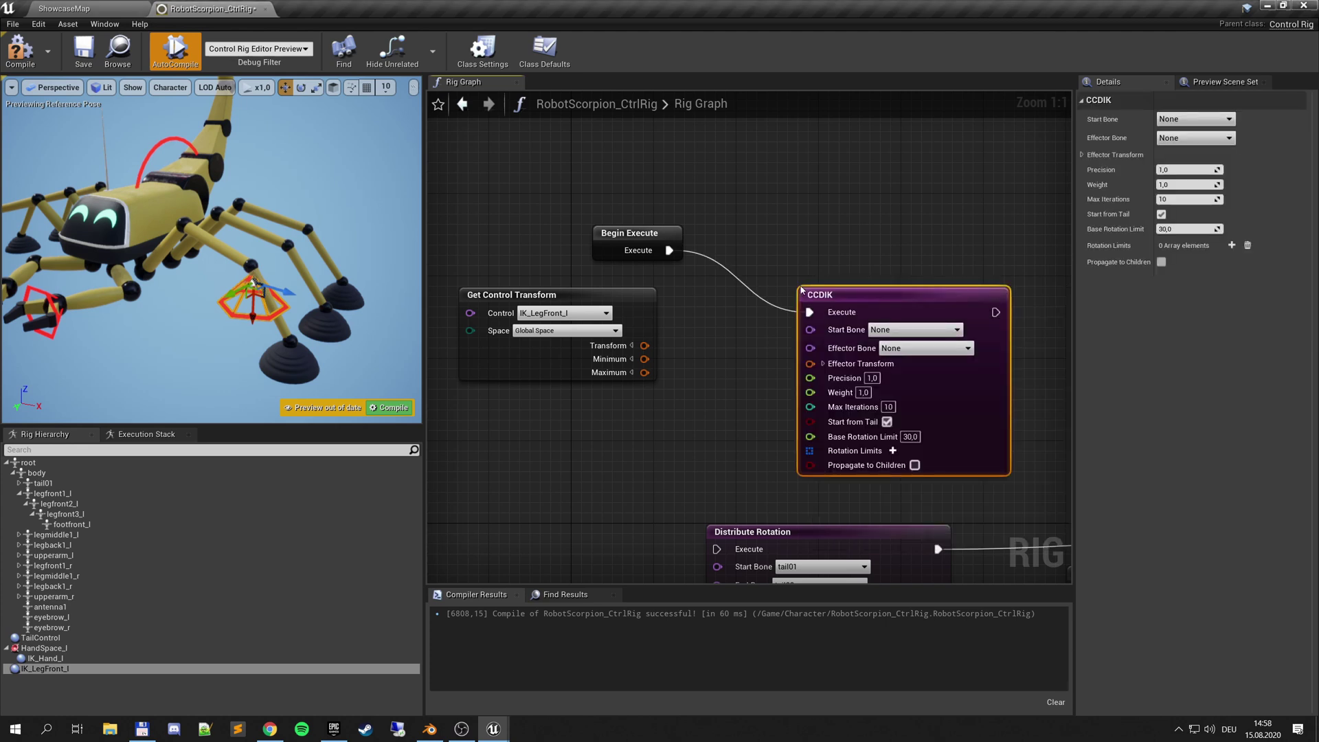
drag(852, 298, 800, 237)
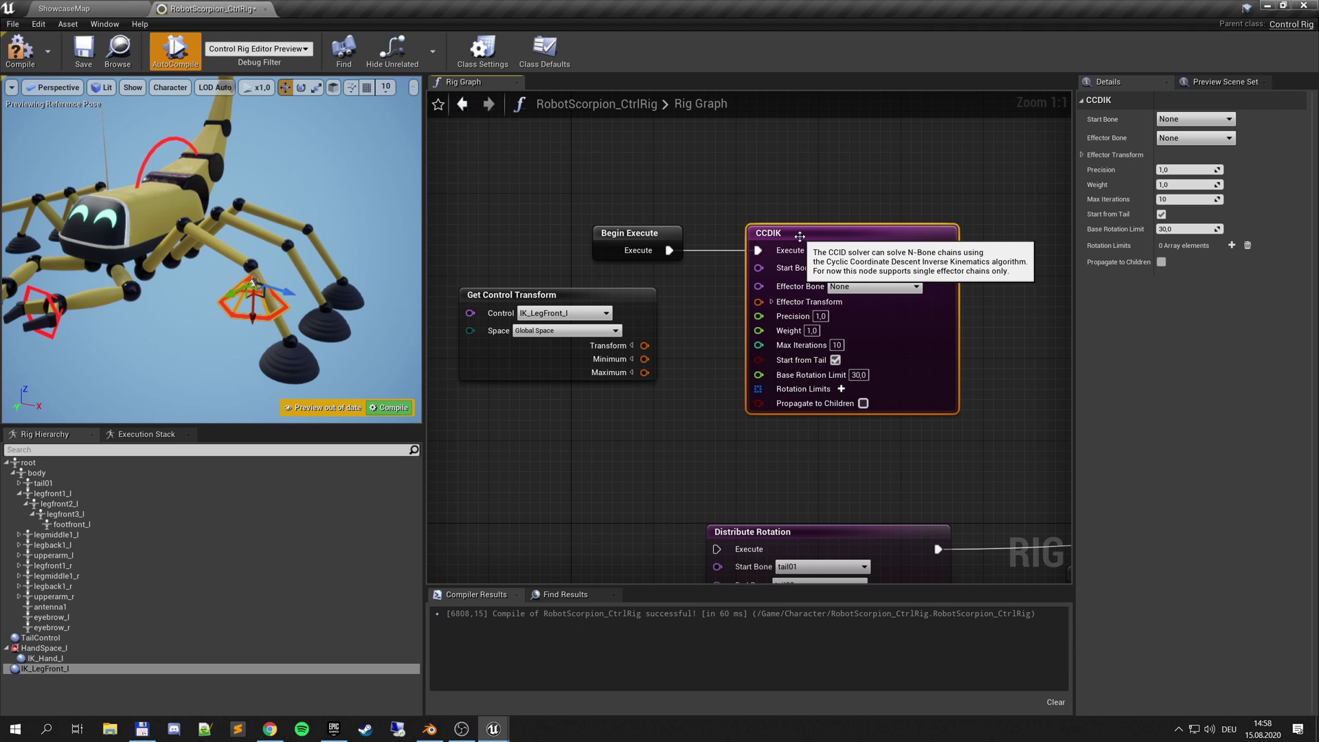
drag(800, 236, 810, 238)
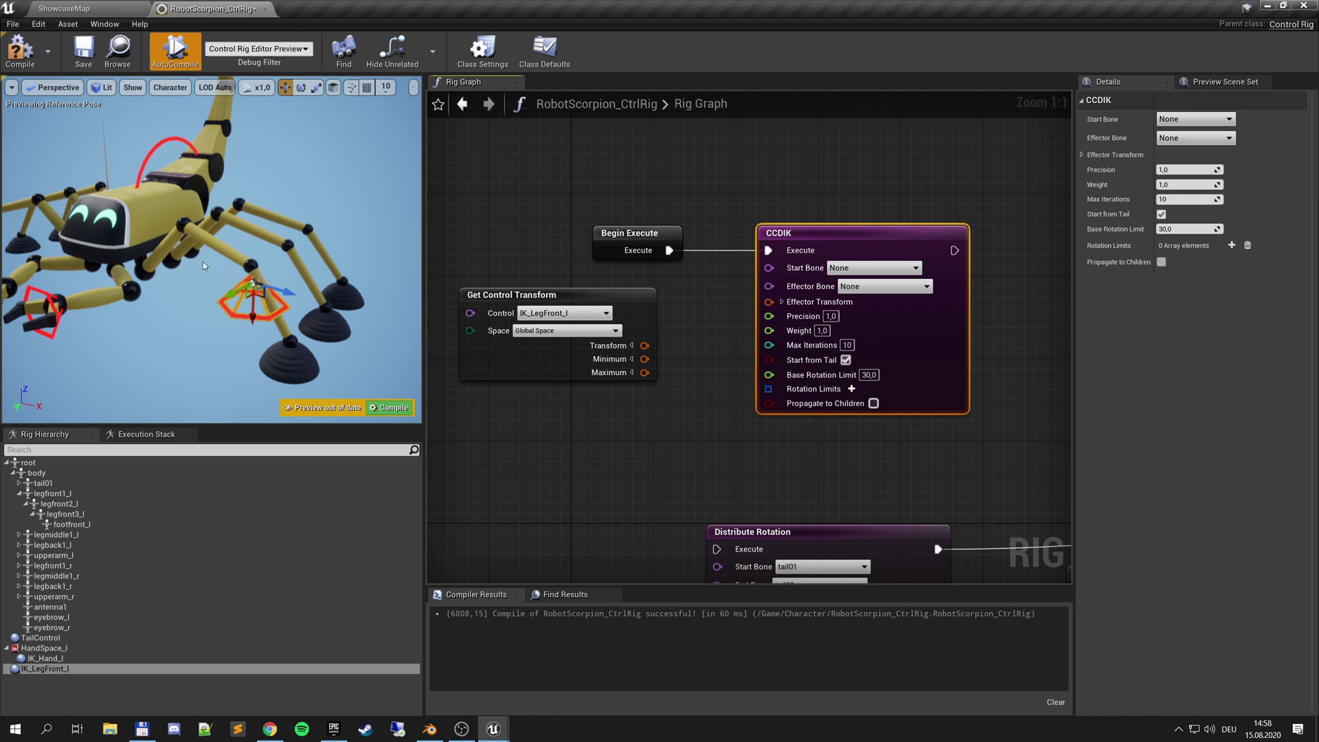
click(375, 407)
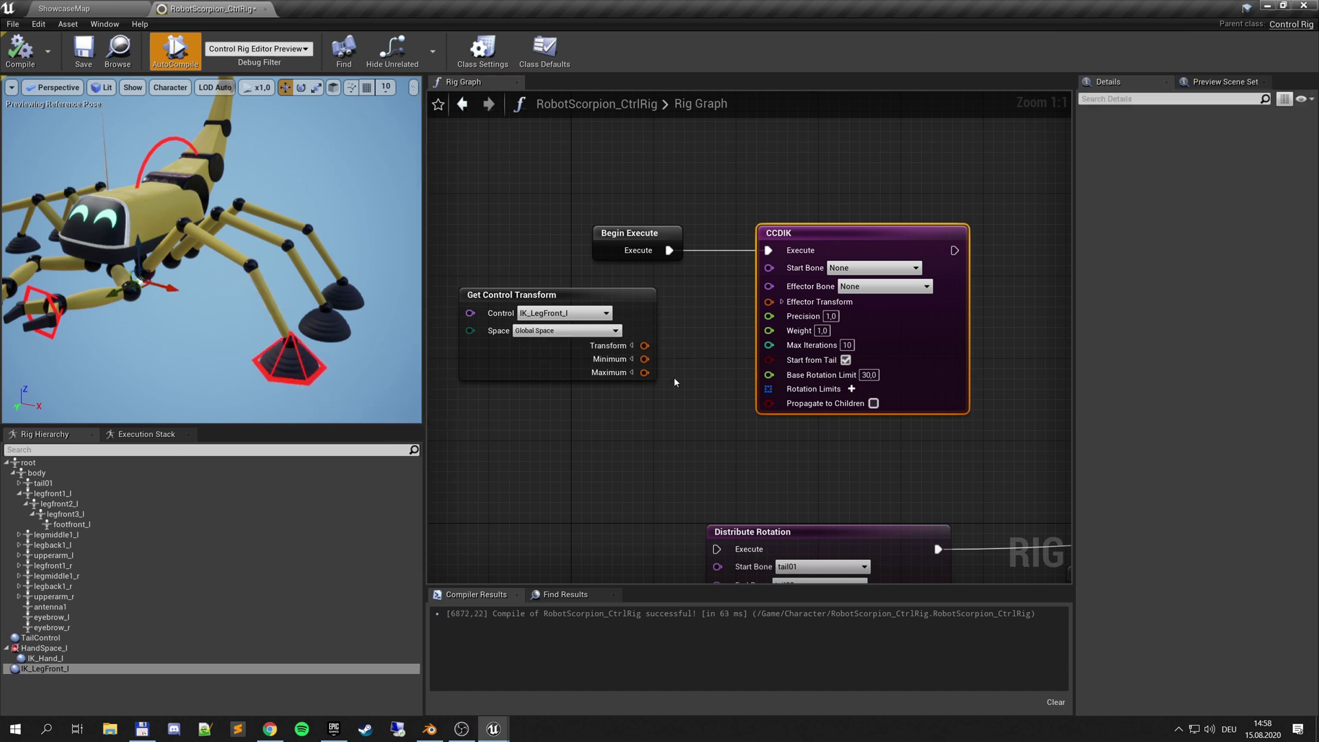
Step: Set CCDIK to chain legfront1_l to footfront_l, feed IK_LegFront_l's transform to its effector, and recompile
right_drag(730, 371, 673, 366)
click(790, 264)
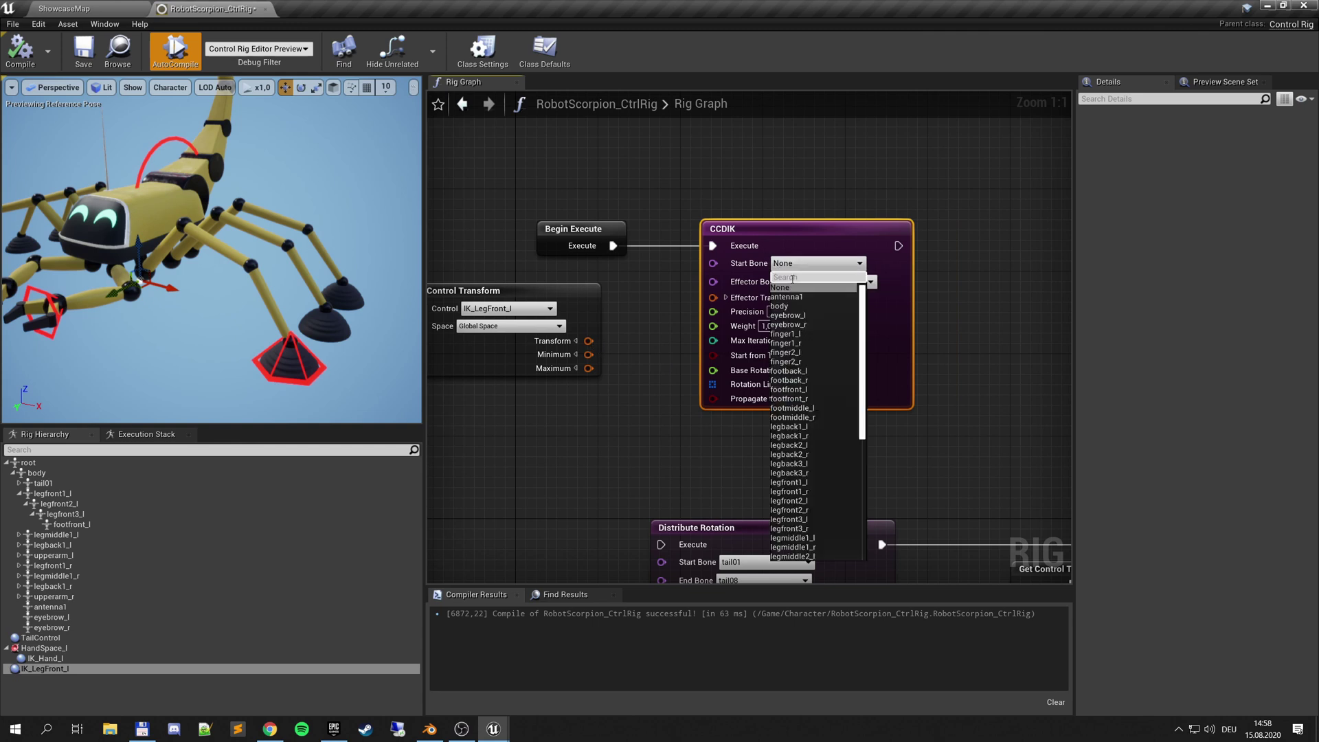
text(legfront)
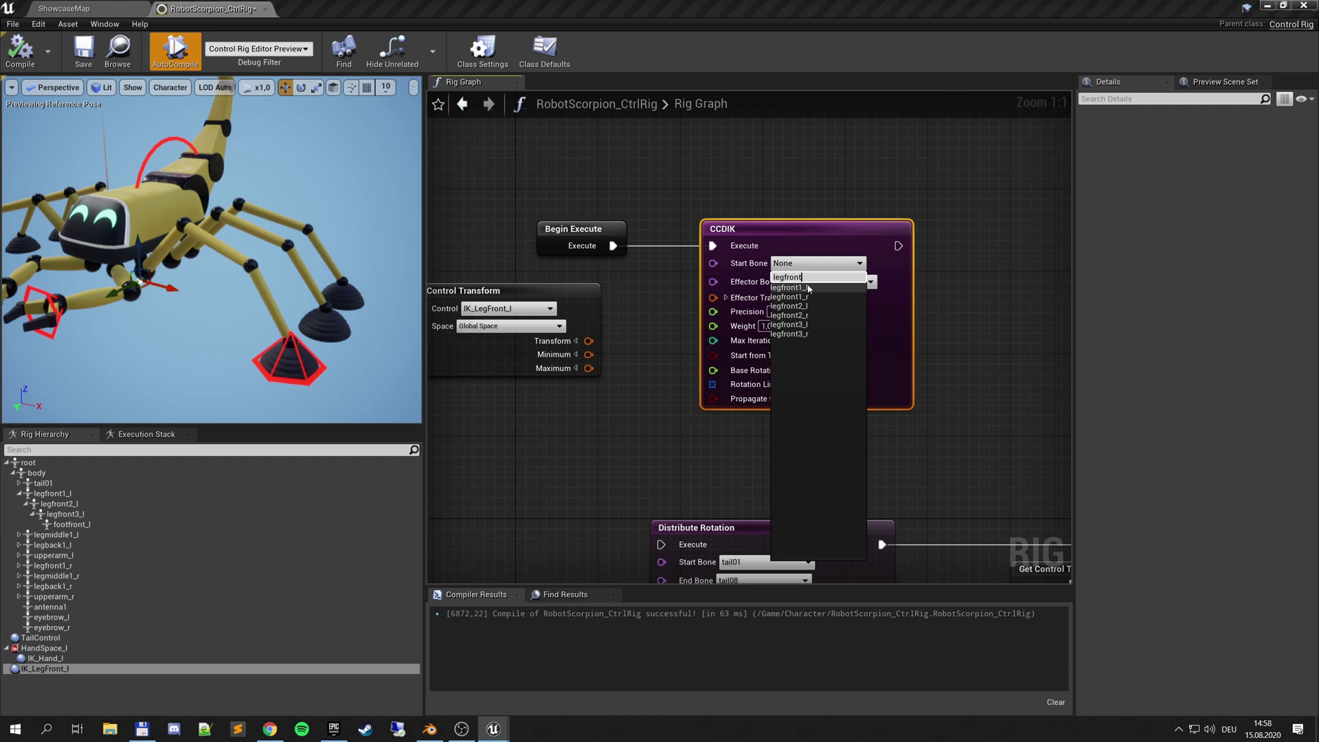
click(827, 288)
click(825, 283)
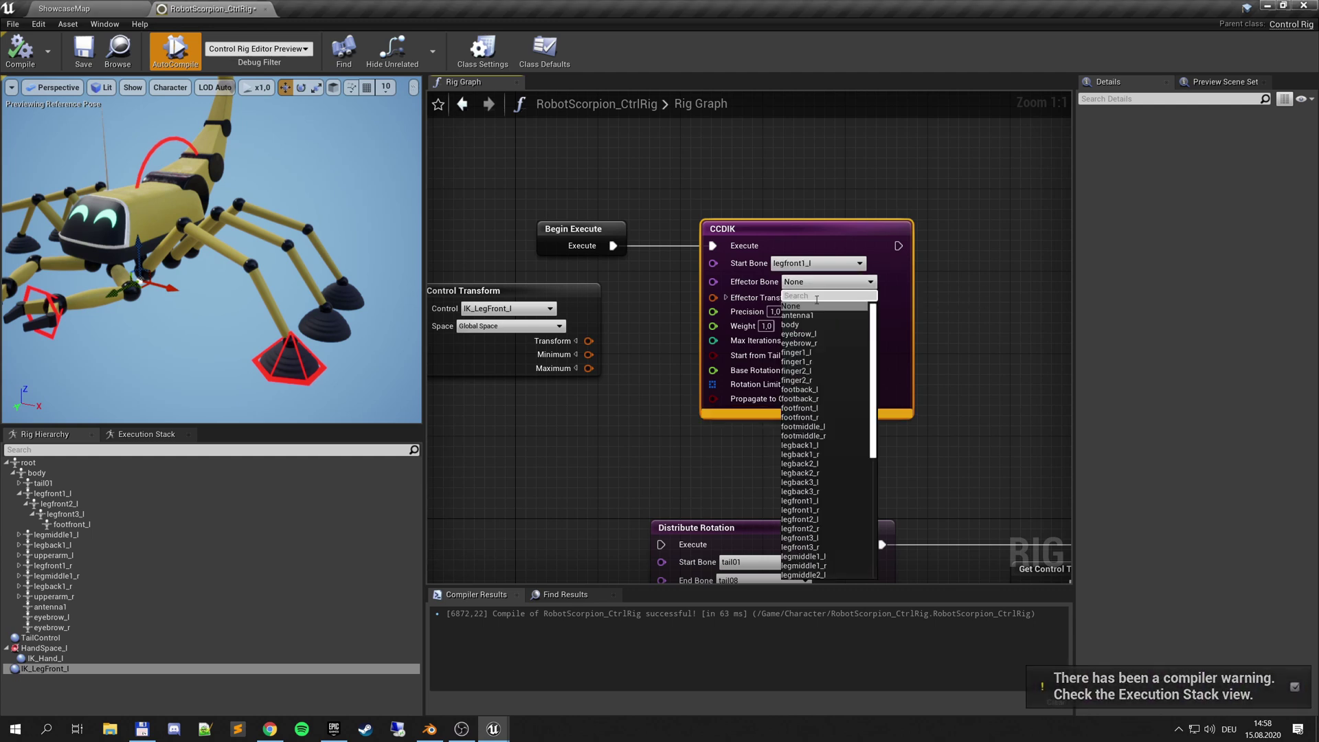
text(legf)
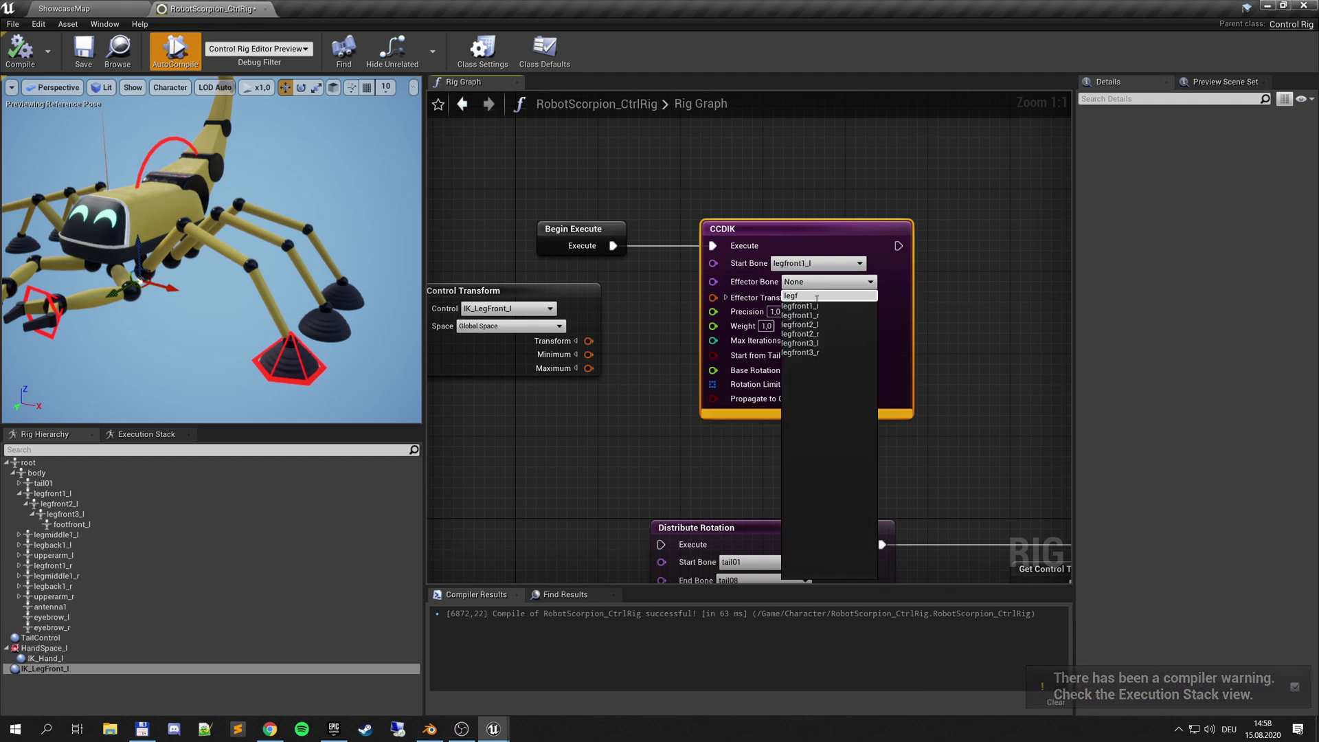
key(BackSpace)
key(BackSpace)
key(BackSpace)
key(BackSpace)
text(foot)
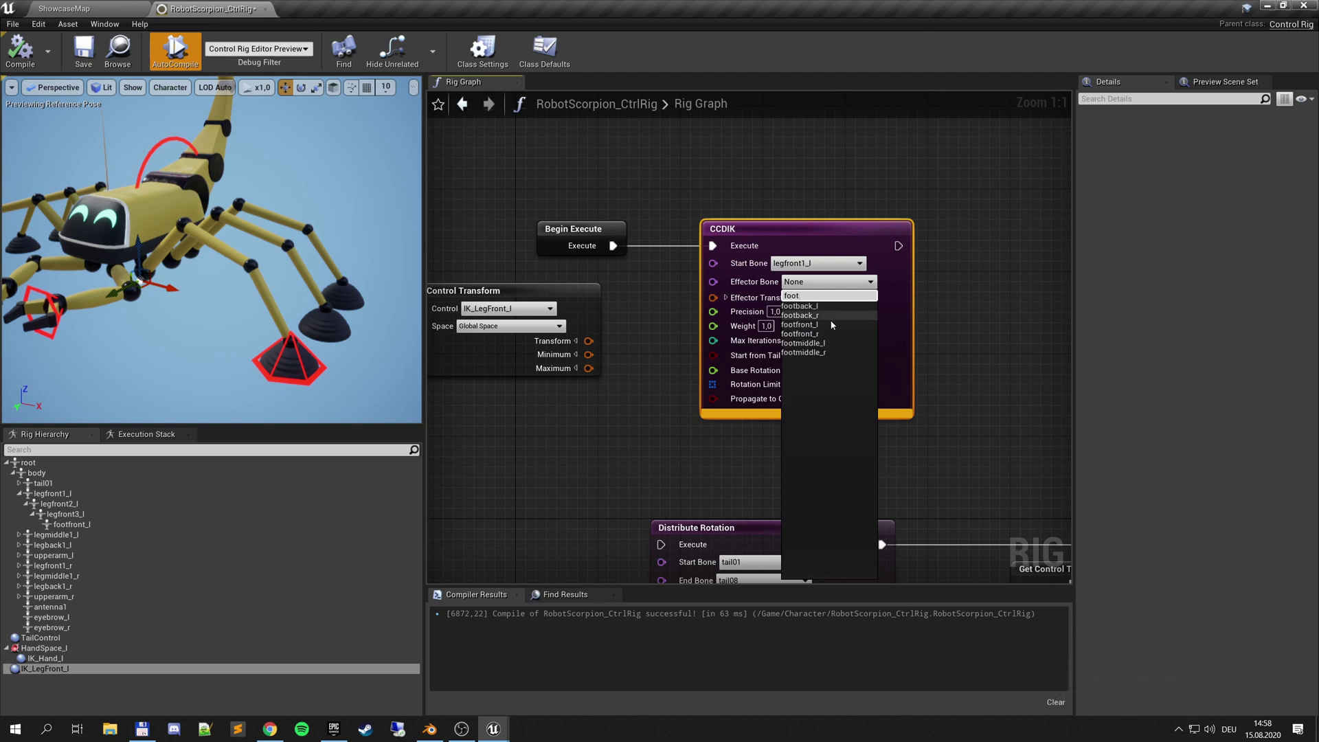
click(830, 324)
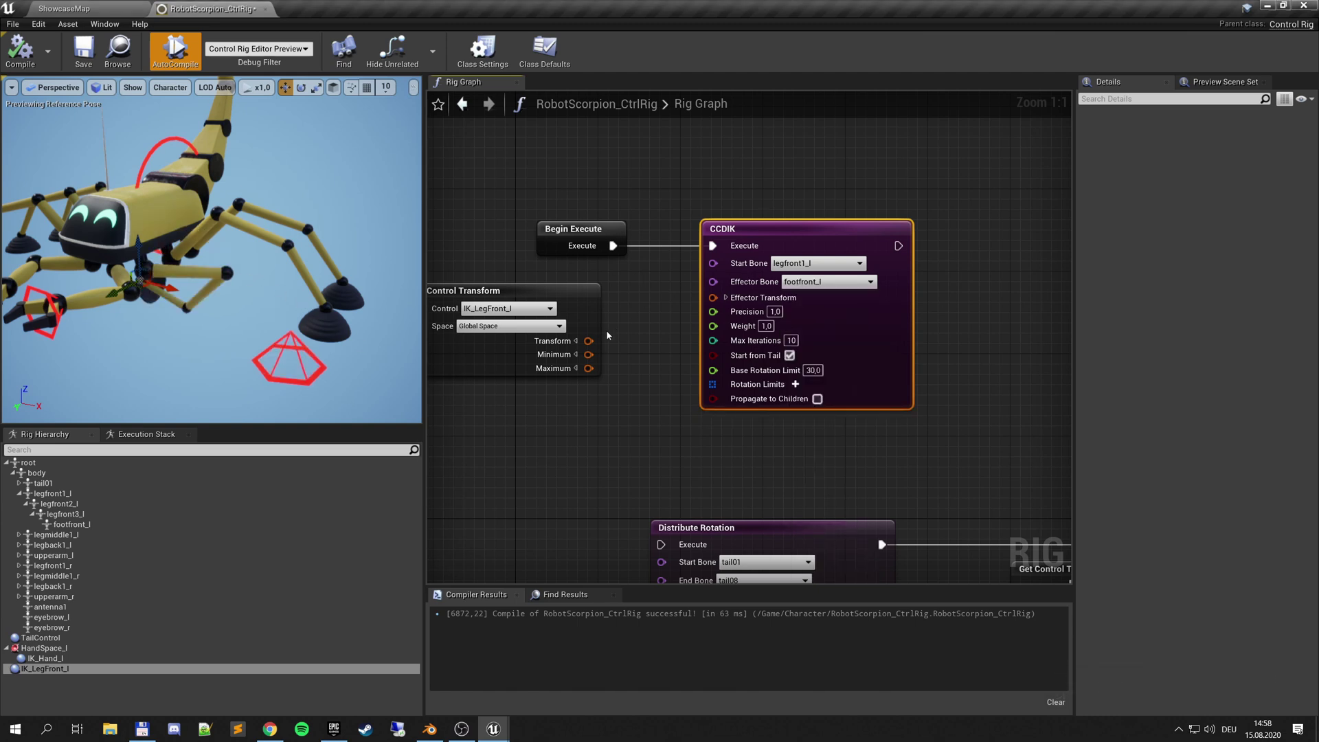
drag(589, 341, 715, 298)
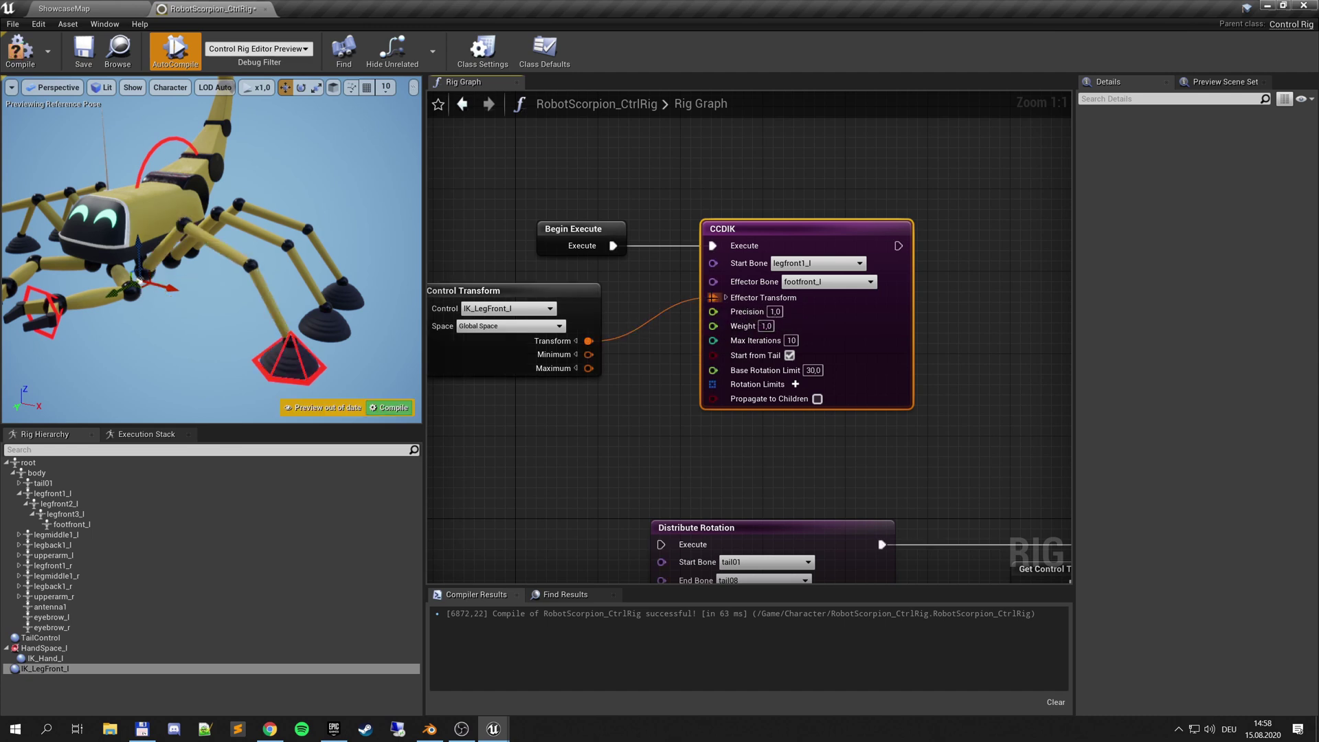
click(391, 407)
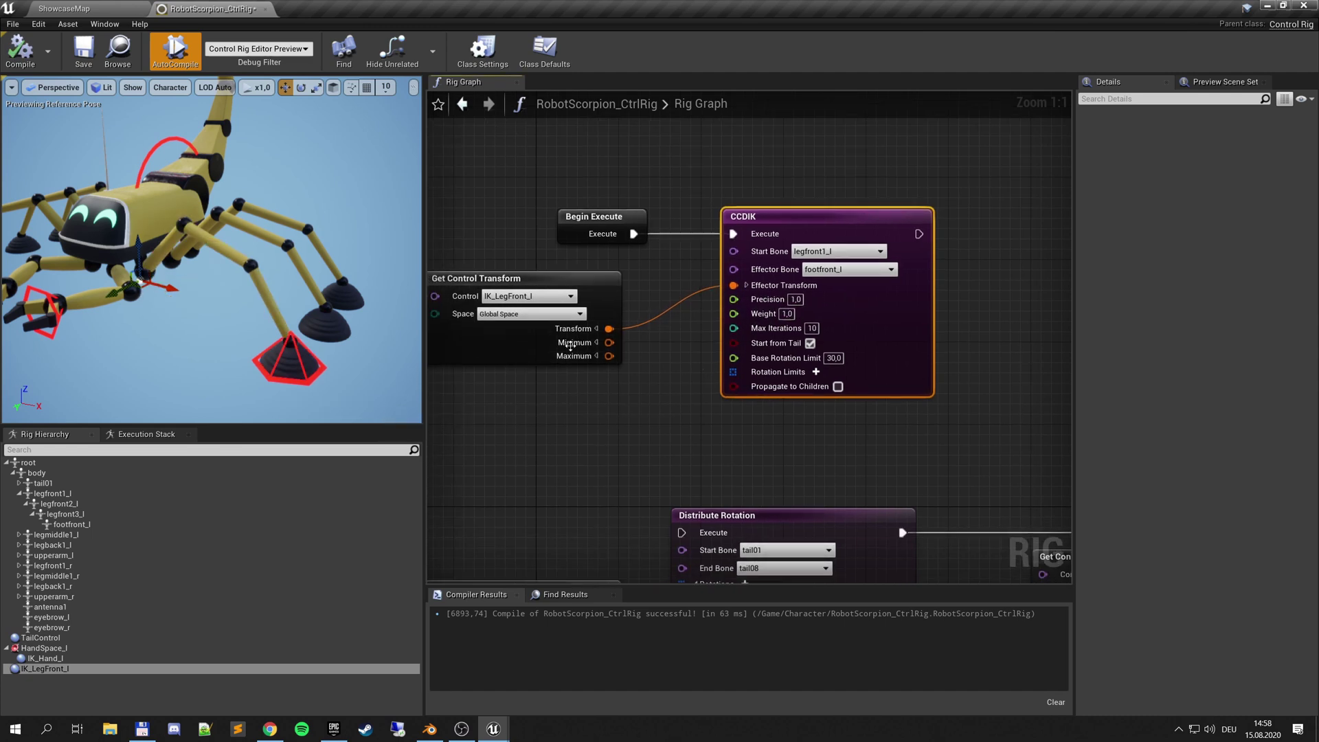
click(301, 376)
Step: Try CCDIK Precision values 0.1, 1.0 and 0 while moving the front-left foot control, ending at 0.1
mouse_move(301, 354)
mouse_down()
mouse_move(278, 278)
mouse_move(246, 253)
mouse_move(214, 278)
mouse_move(264, 283)
mouse_move(266, 233)
mouse_move(285, 274)
mouse_move(208, 239)
mouse_move(255, 246)
mouse_move(207, 246)
mouse_move(252, 167)
mouse_move(206, 220)
mouse_move(172, 234)
mouse_move(277, 256)
mouse_move(305, 344)
mouse_move(289, 338)
mouse_up()
click(796, 300)
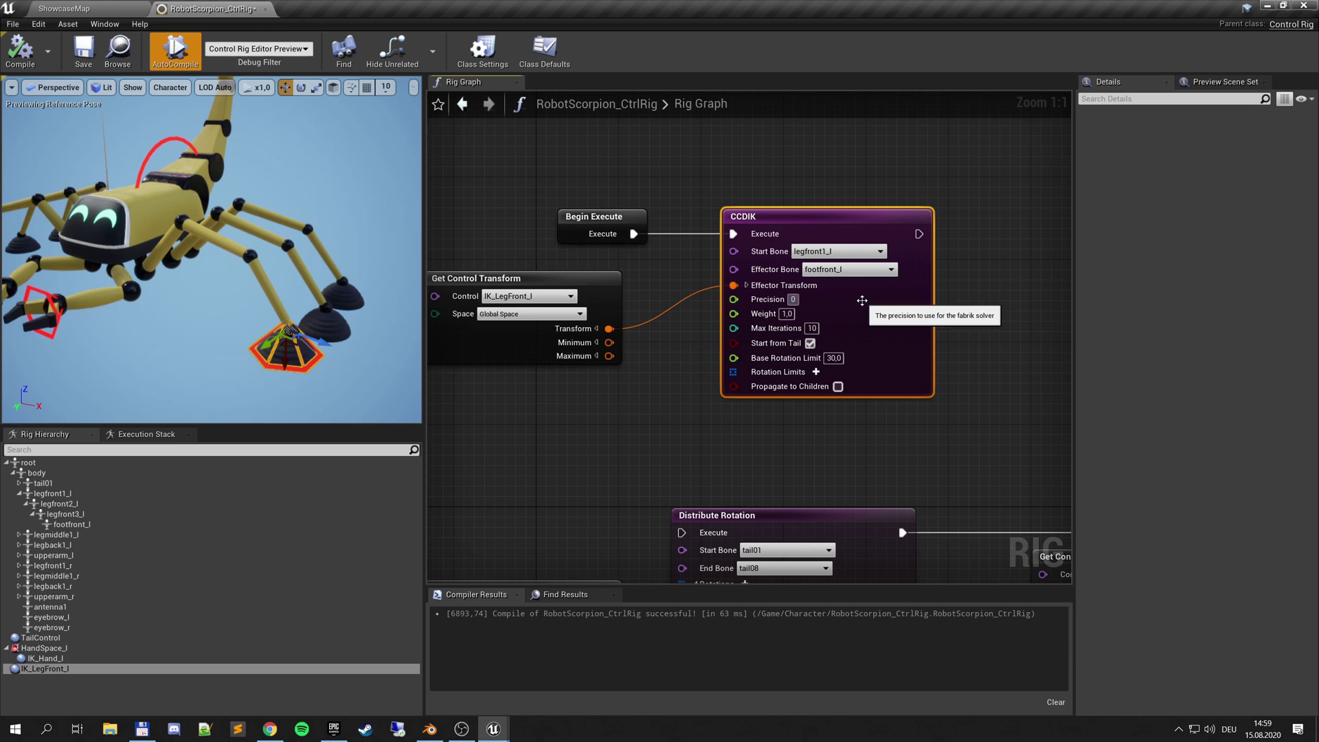
key(Return)
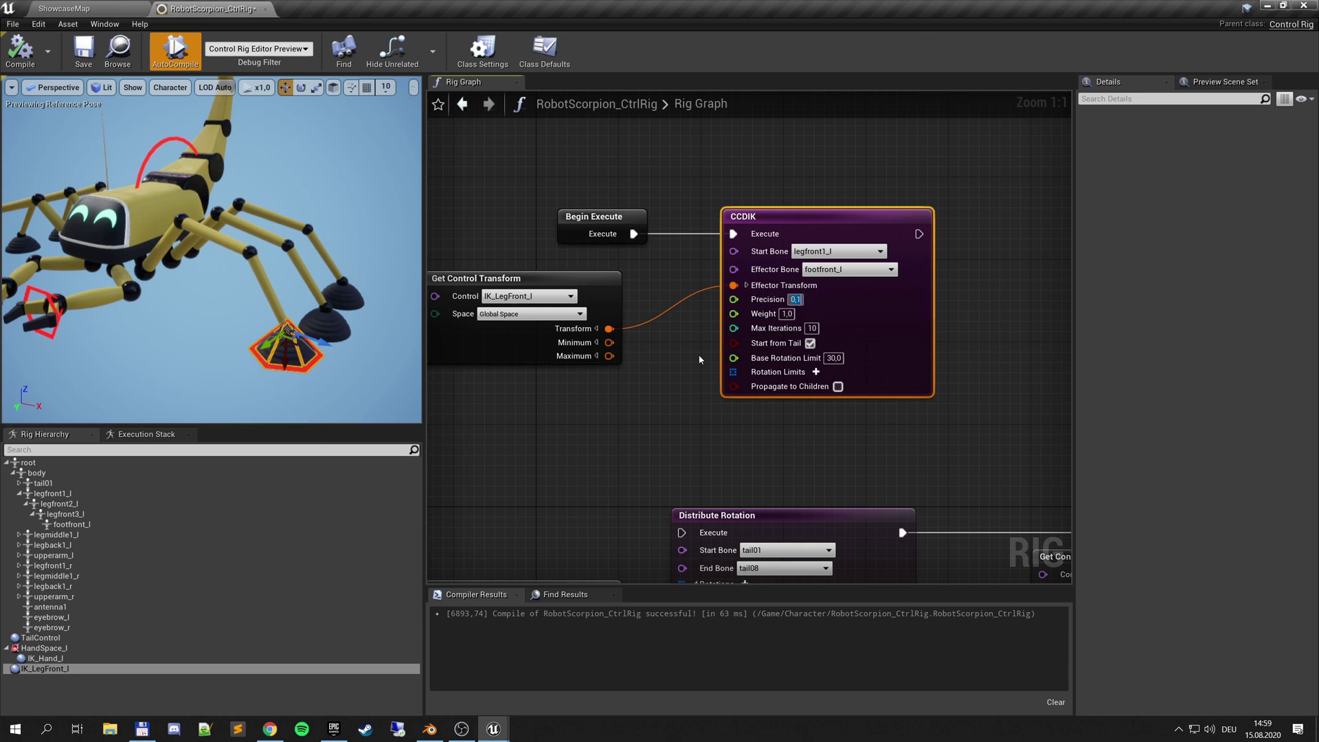
key(Return)
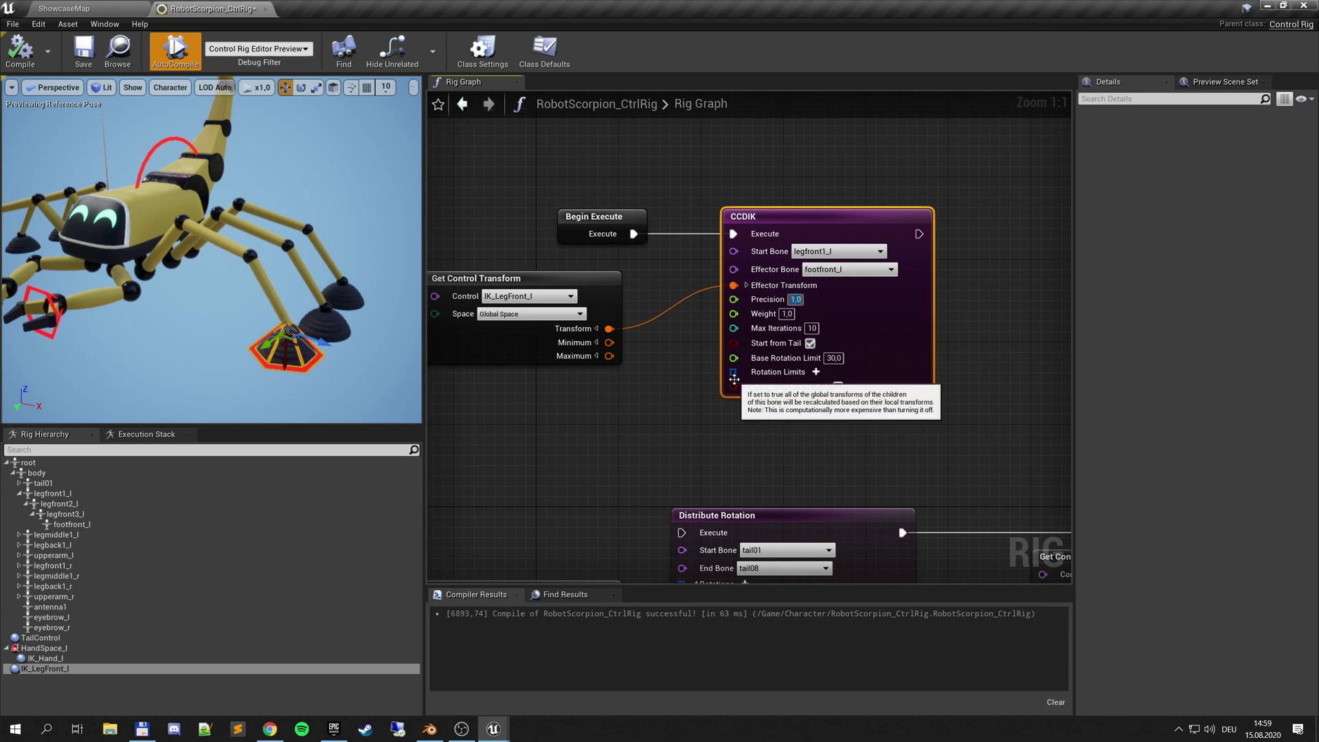
scroll(303, 340, up, 1)
scroll(304, 339, down, 1)
right_drag(304, 340, 326, 388)
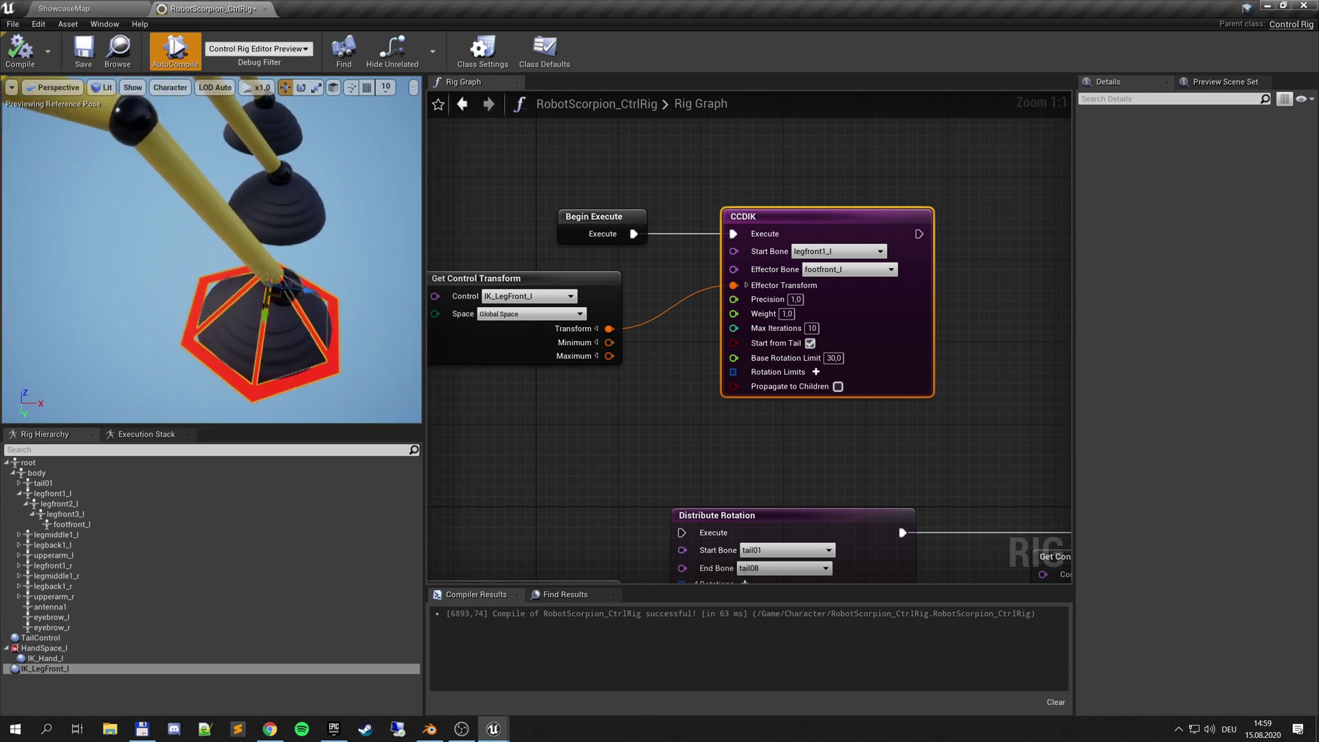
scroll(310, 284, down, 5)
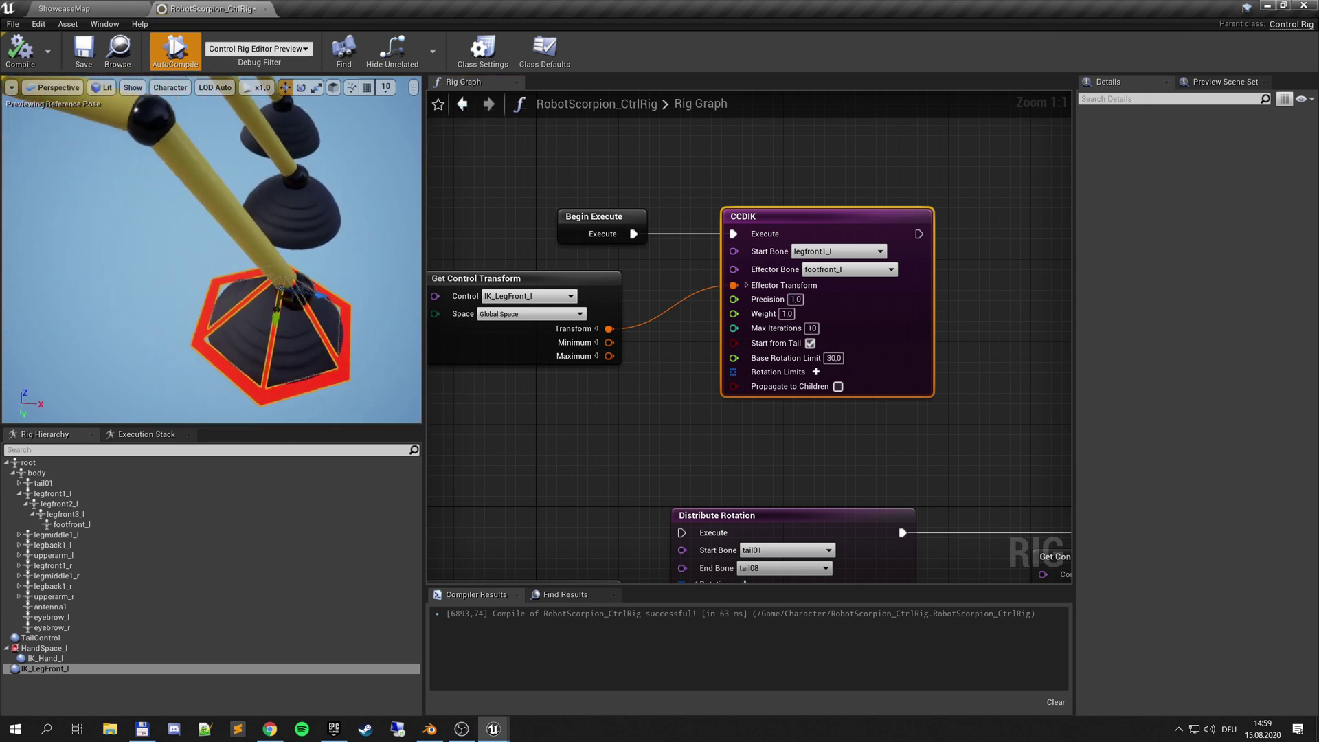
click(796, 300)
text(0,1)
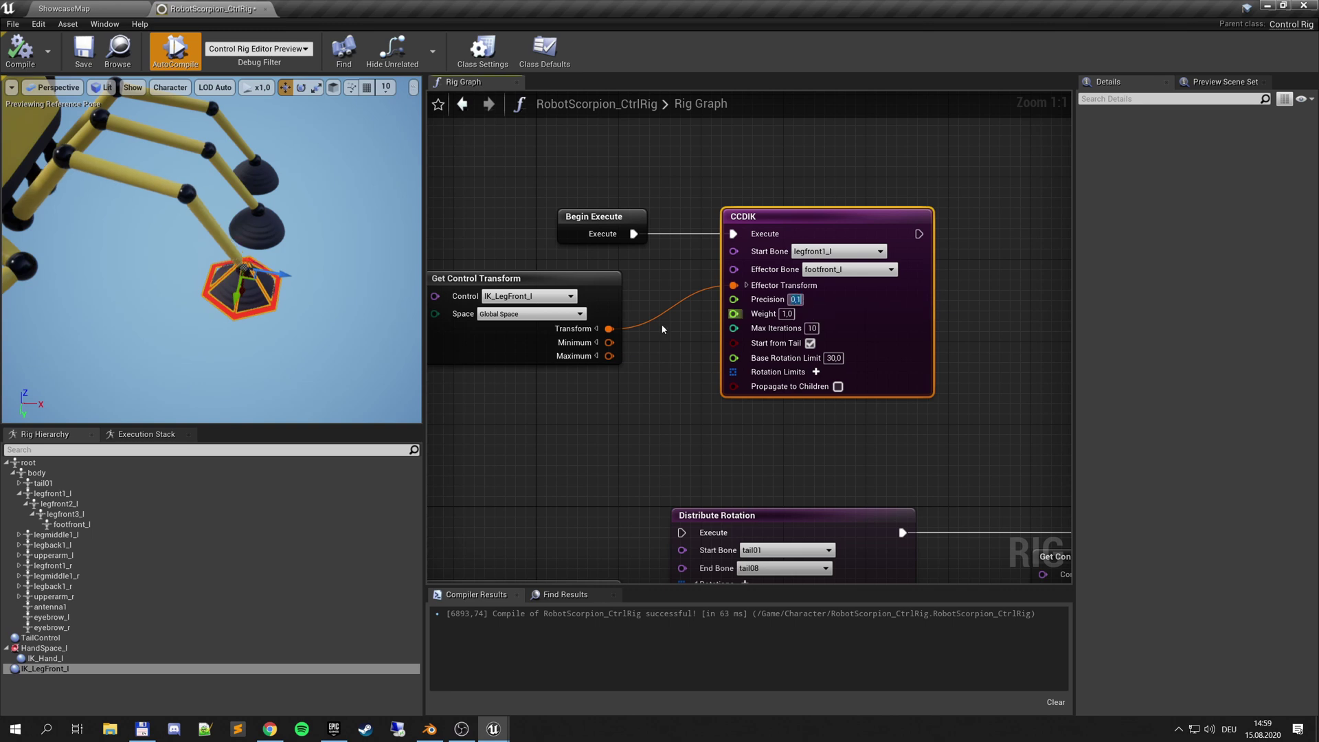
right_drag(310, 275, 258, 266)
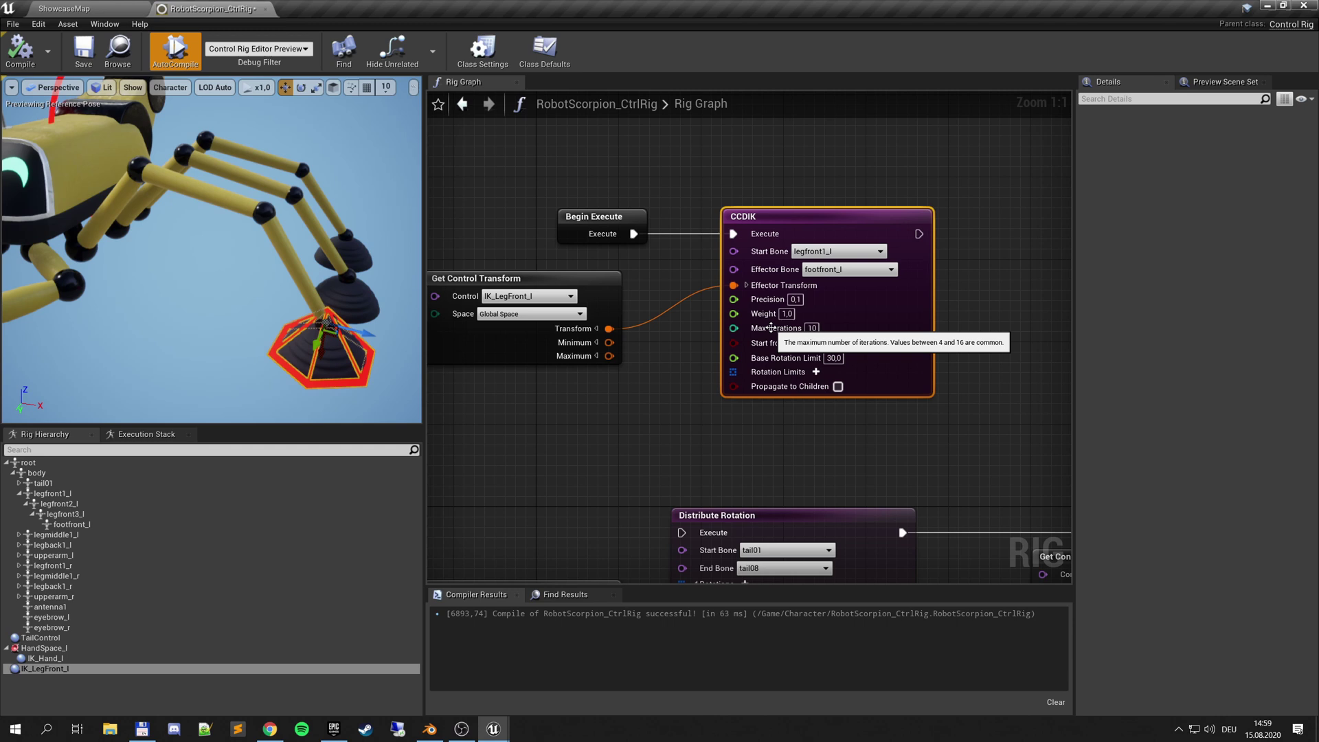
click(812, 328)
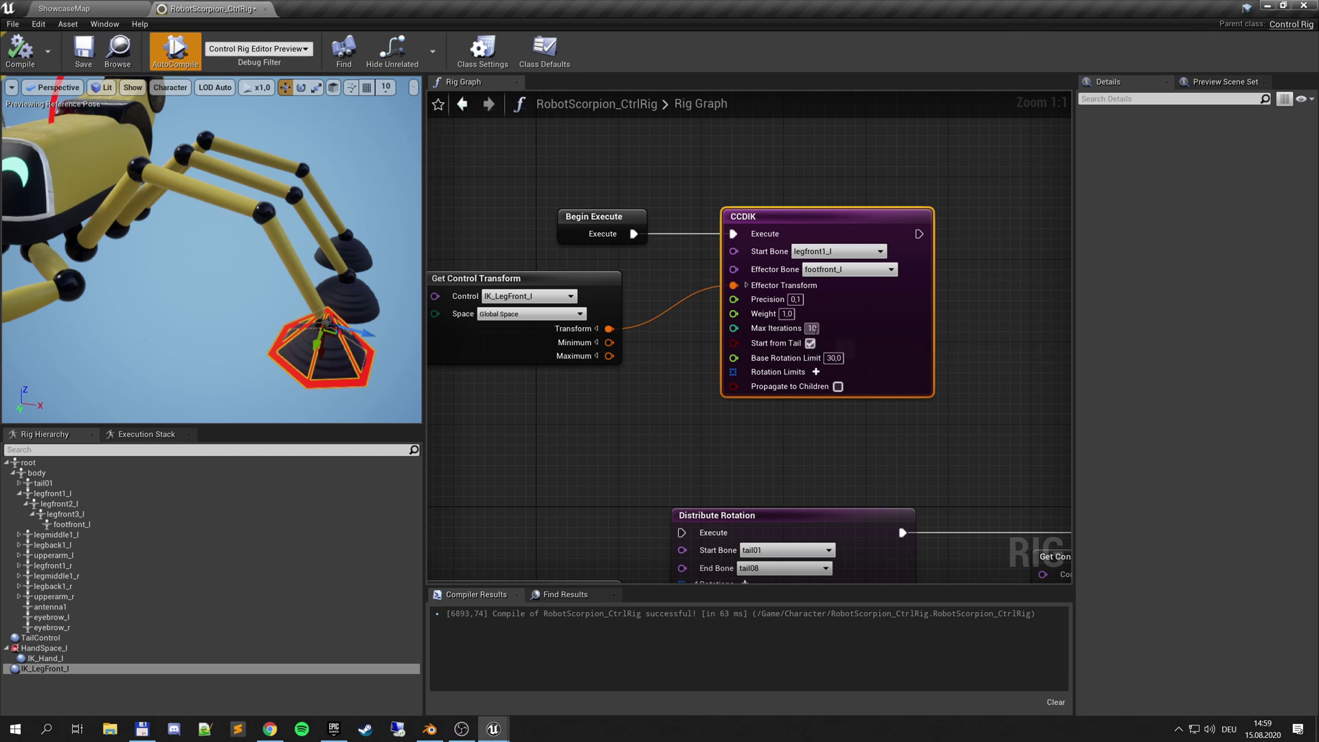
Step: Toggle CCDIK's Start from Tail repeatedly while moving the foot control to compare leg poses
click(811, 342)
drag(339, 335, 337, 299)
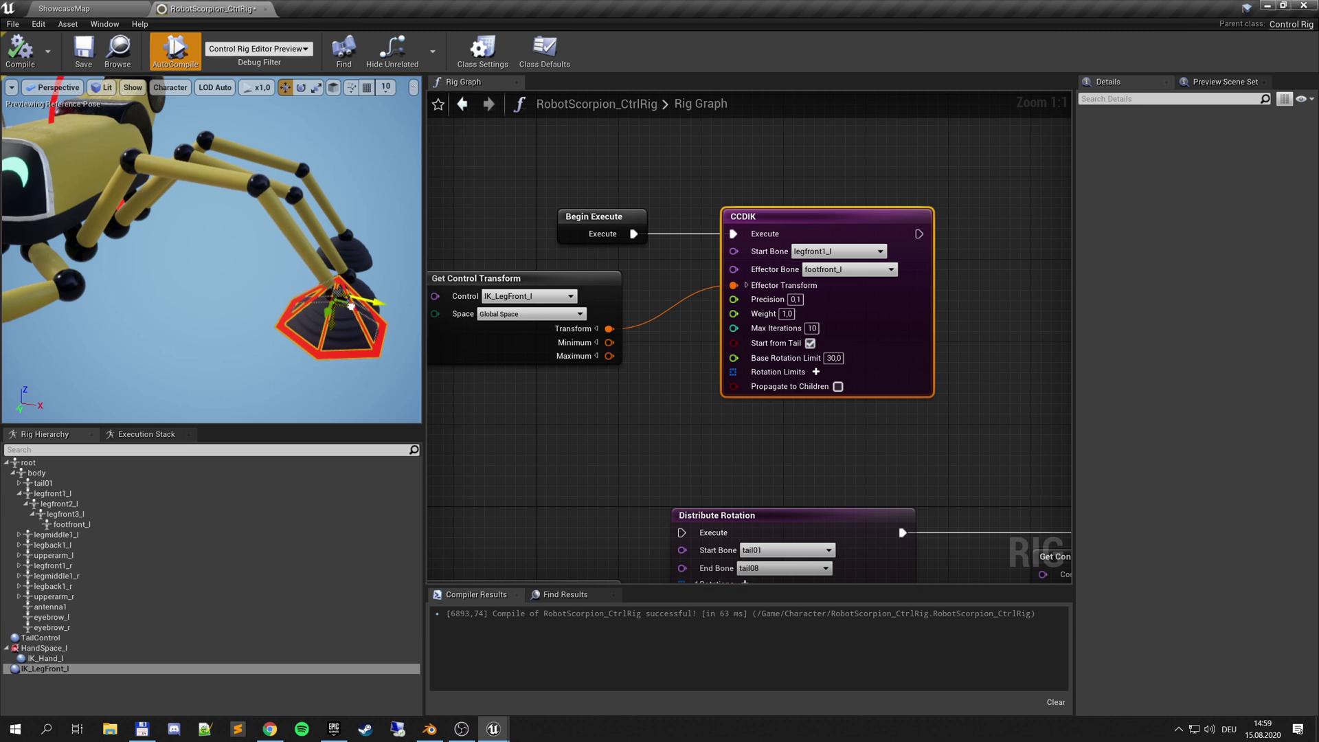
click(810, 344)
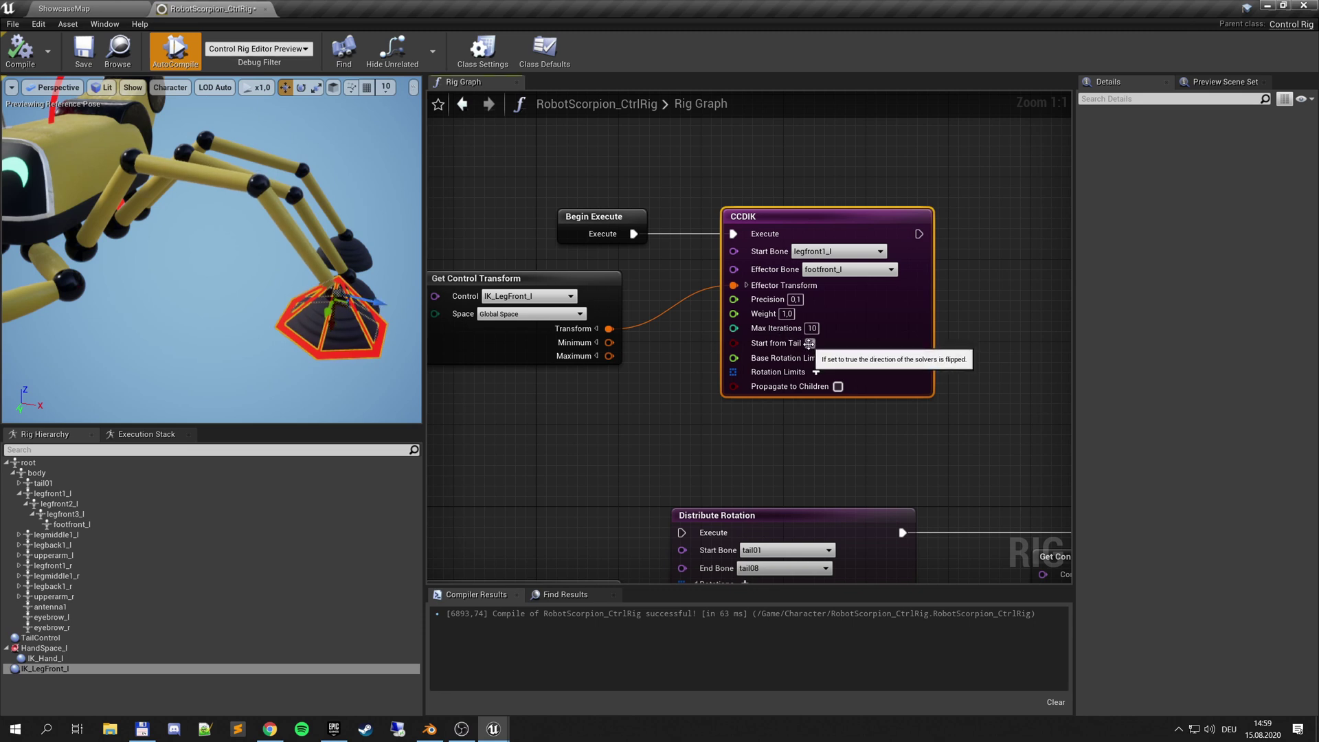
click(810, 344)
click(810, 343)
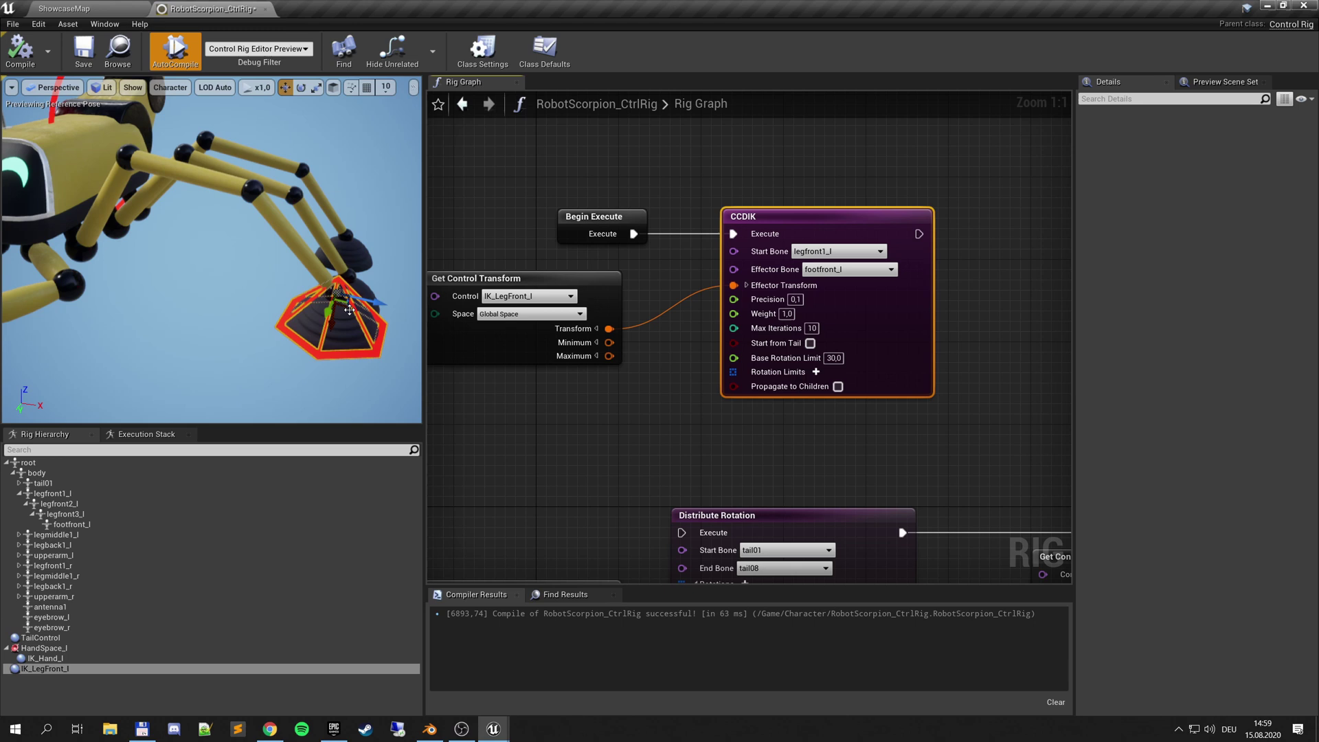
drag(349, 309, 280, 289)
click(810, 343)
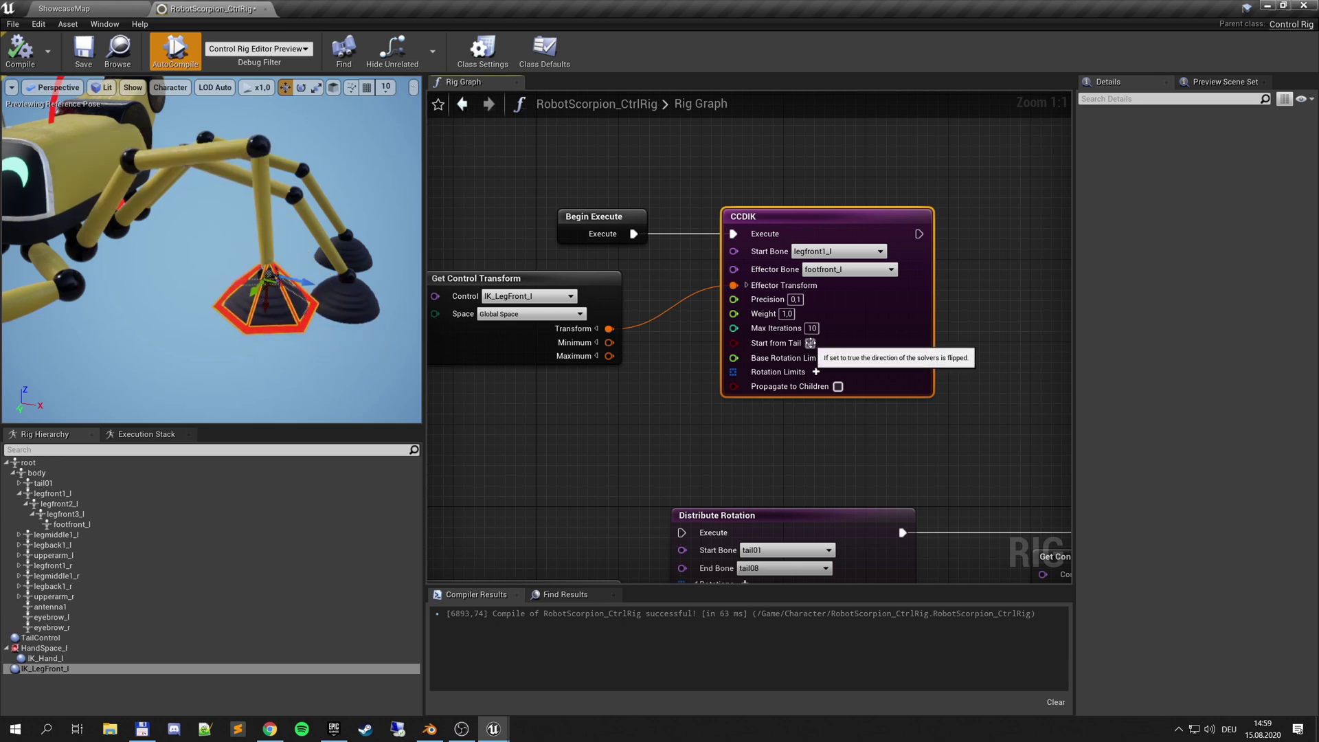
click(811, 343)
click(810, 342)
click(809, 343)
Step: Leave Start from Tail enabled and lower Base Rotation Limit from 30 to 15
click(811, 343)
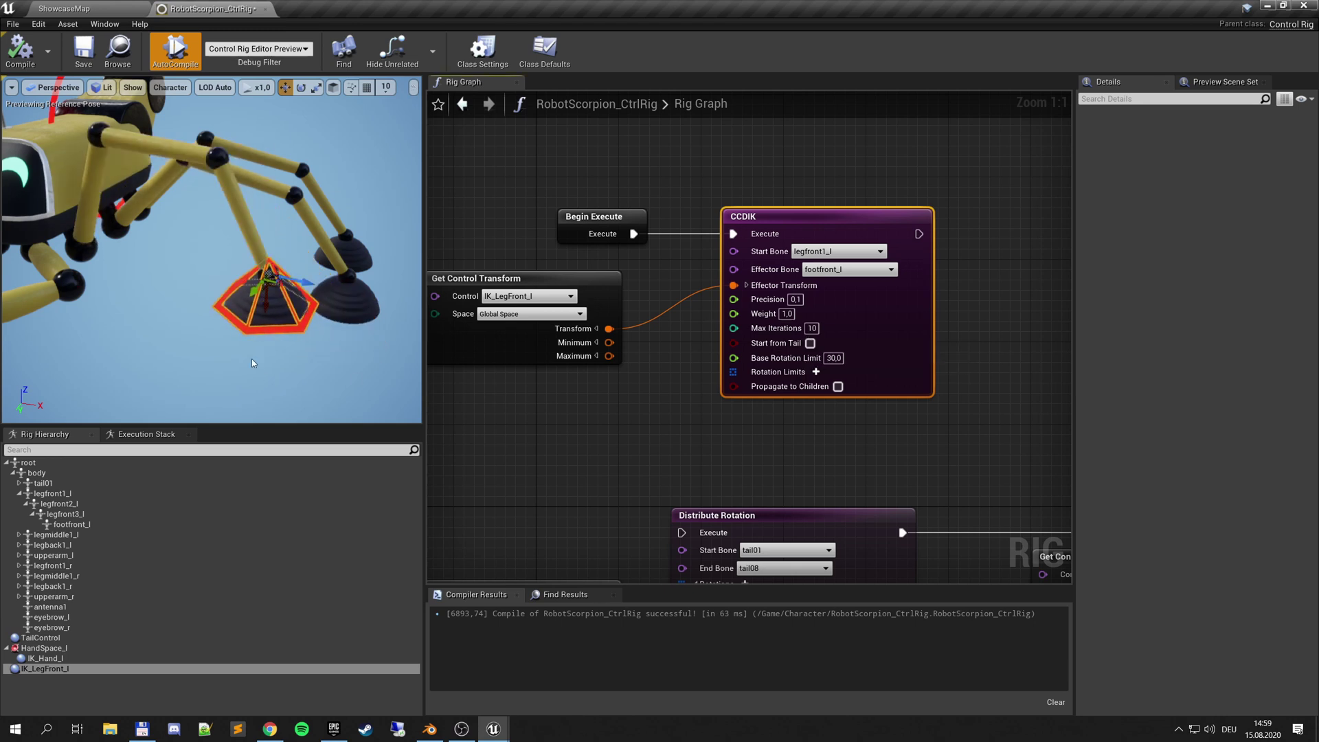
click(811, 342)
drag(292, 288, 320, 307)
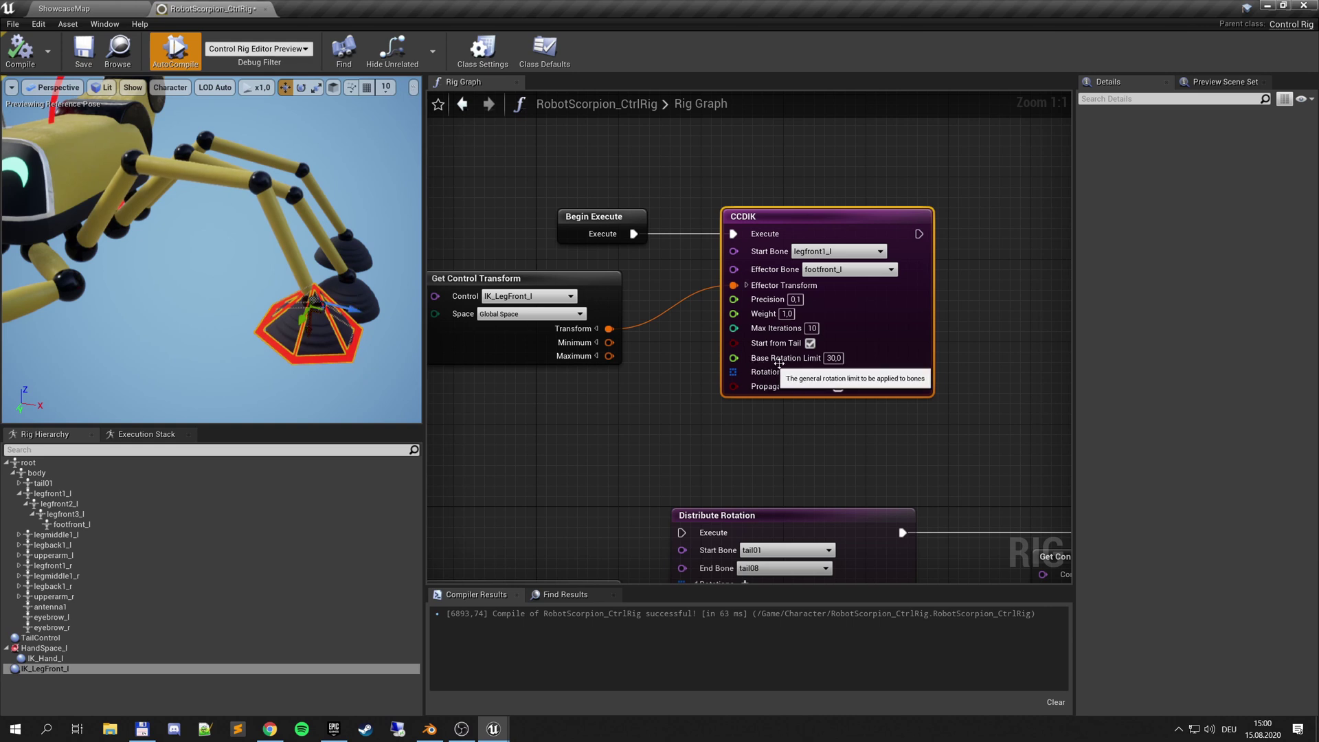
click(834, 358)
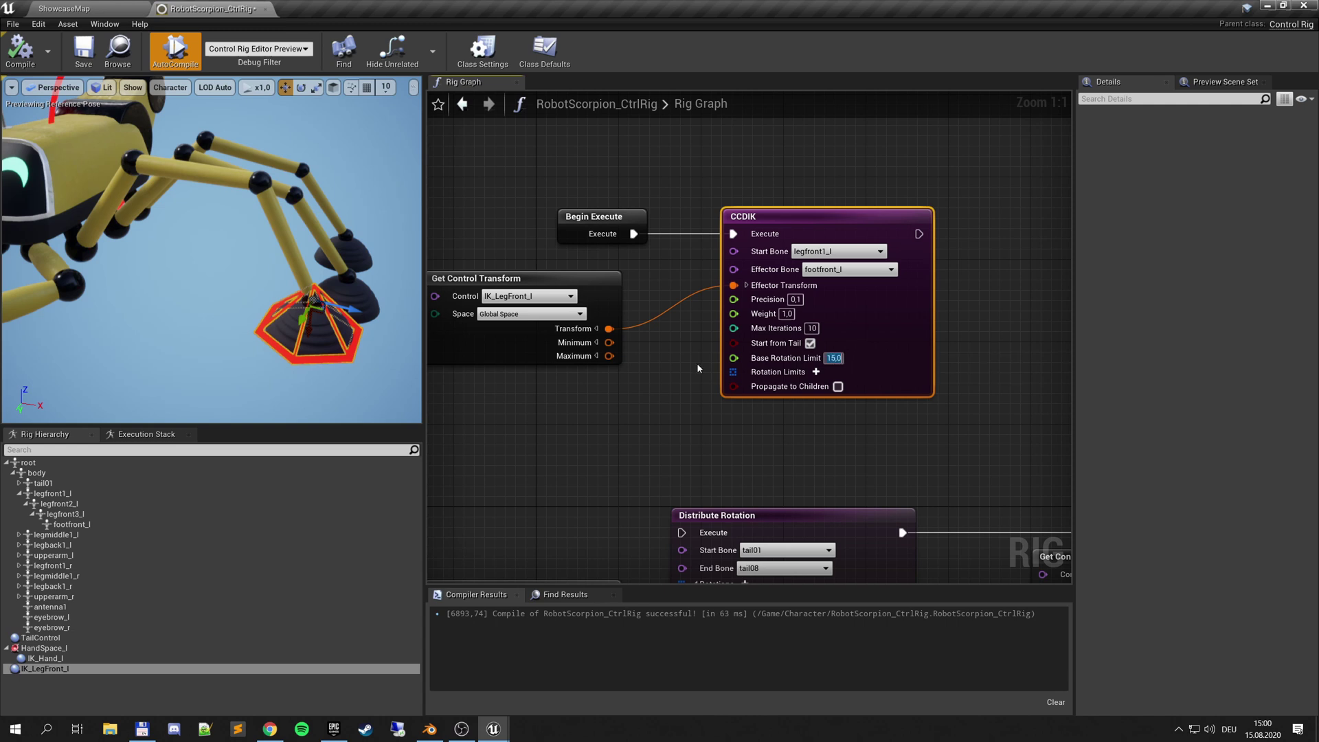
drag(325, 314, 348, 283)
Step: Add a CCDIK rotation limit entry, remove it again, and compile the rig
click(816, 371)
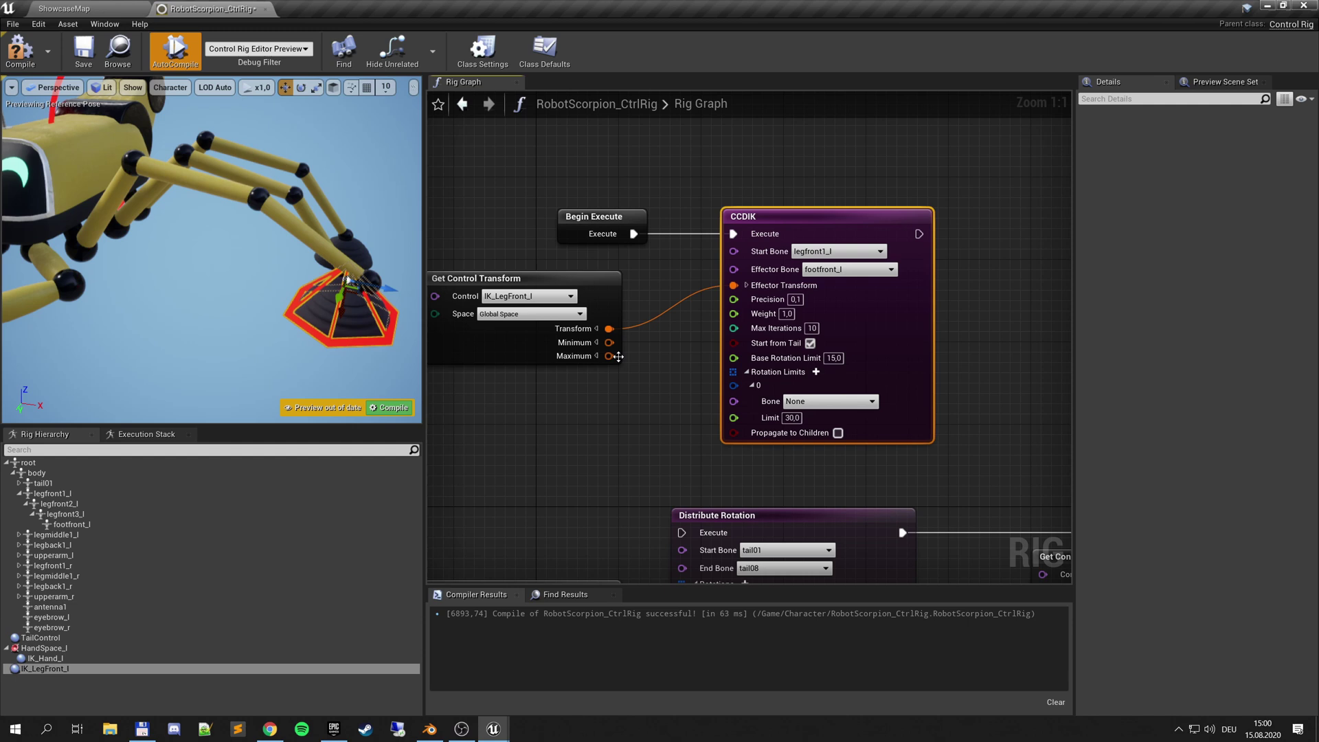
click(765, 384)
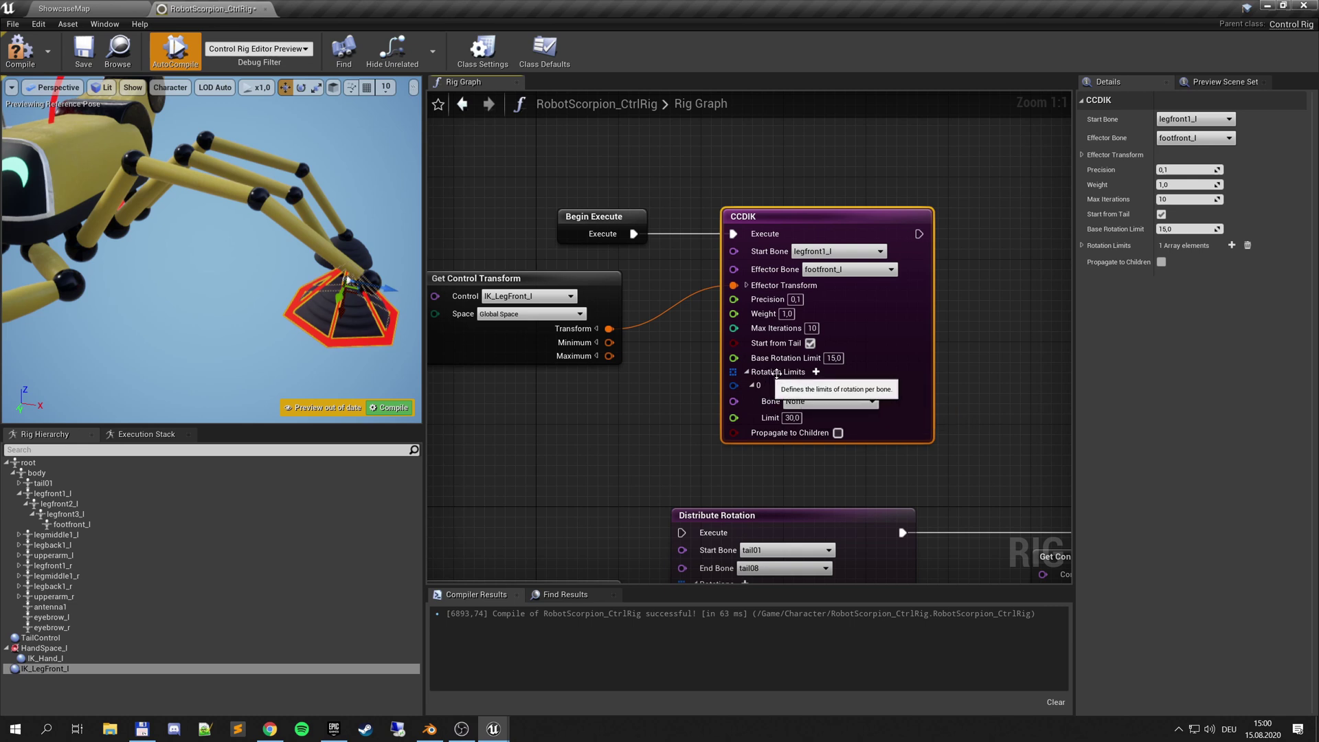
click(1249, 245)
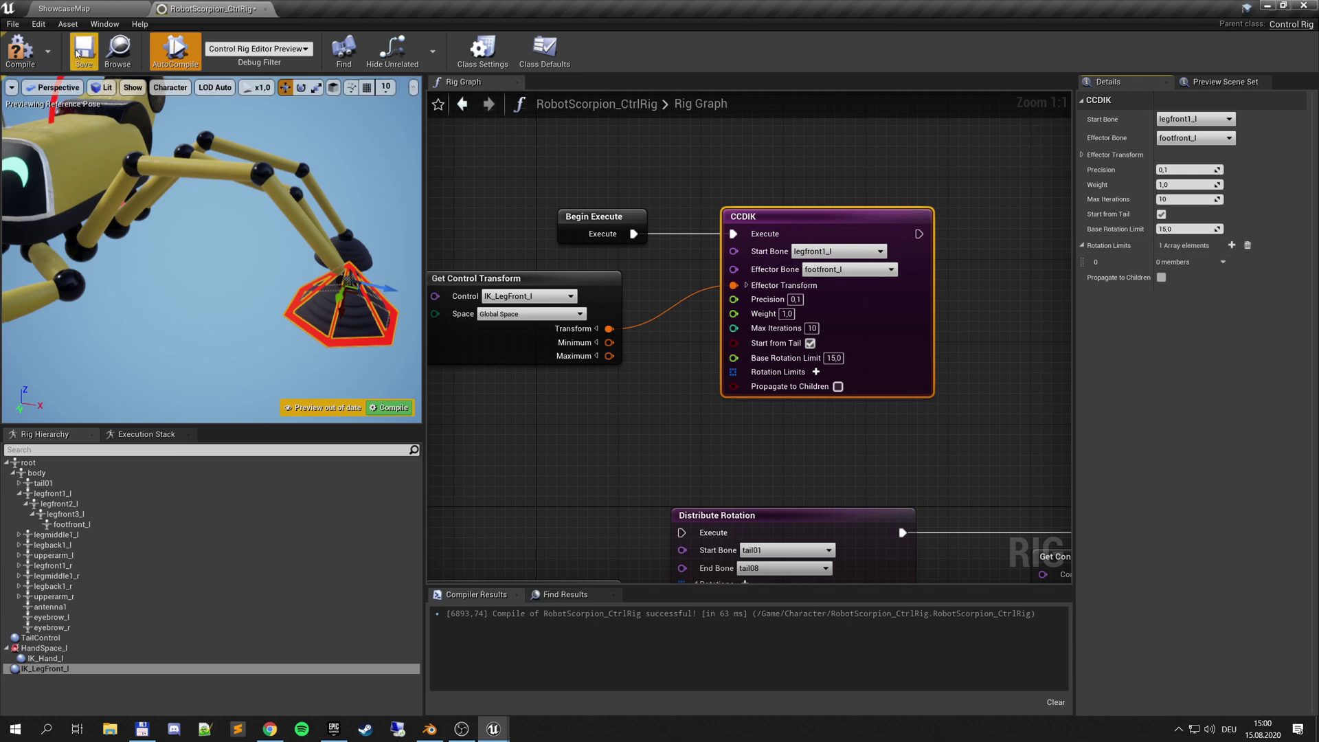
click(20, 51)
Step: Move the IK_LegFront_l foot control to test the front-left leg
mouse_move(212, 250)
right_down()
mouse_move(254, 254)
mouse_move(202, 265)
right_up()
click(300, 337)
drag(297, 319, 319, 302)
right_drag(319, 303, 234, 249)
Step: Enable Control Bone Transform on the body bone and drag it upward so the legs re-solve
click(234, 251)
click(63, 476)
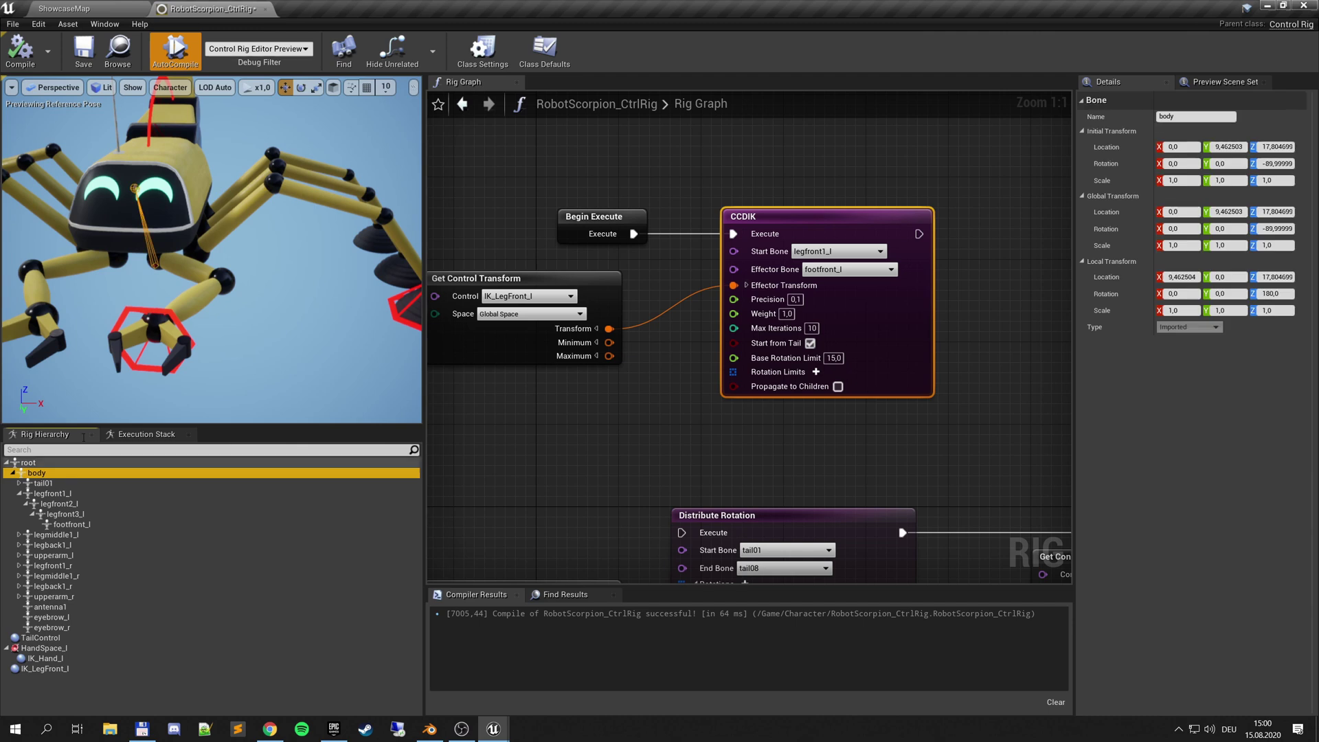
right_drag(110, 346, 93, 347)
right_click(69, 477)
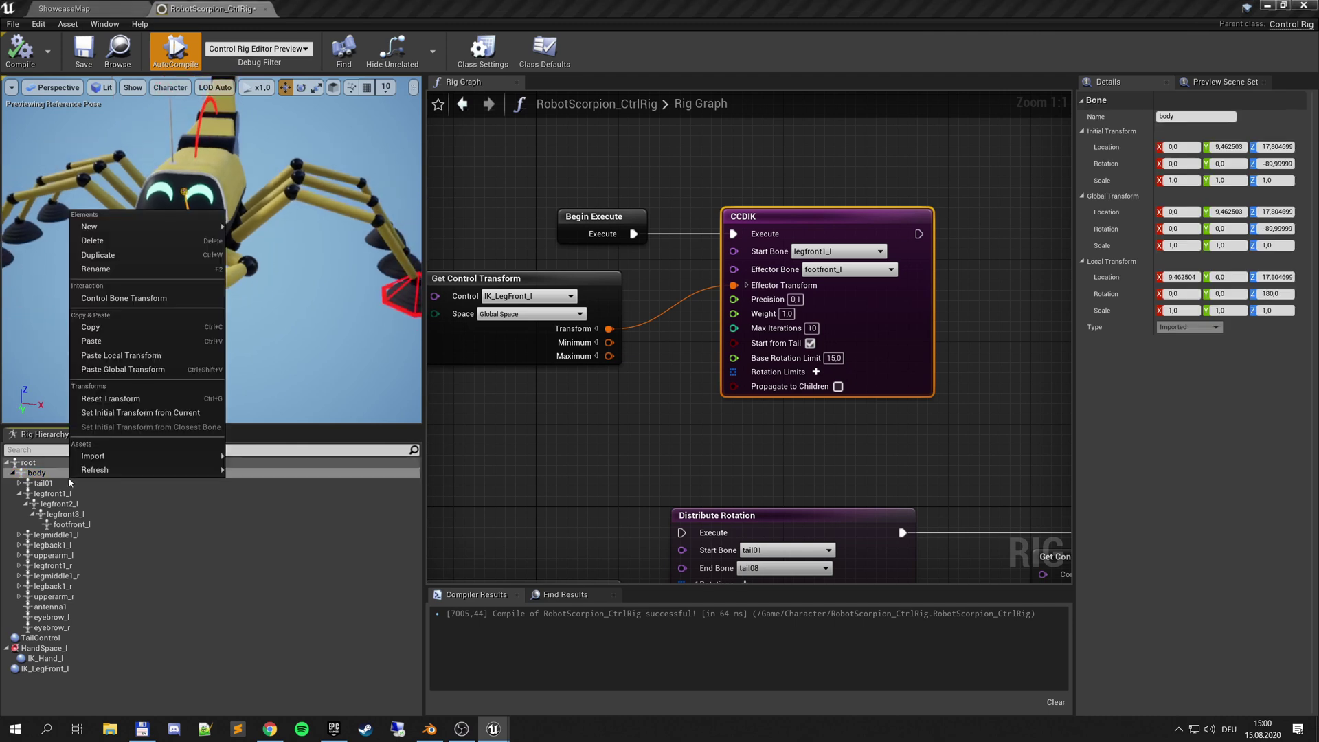
click(117, 298)
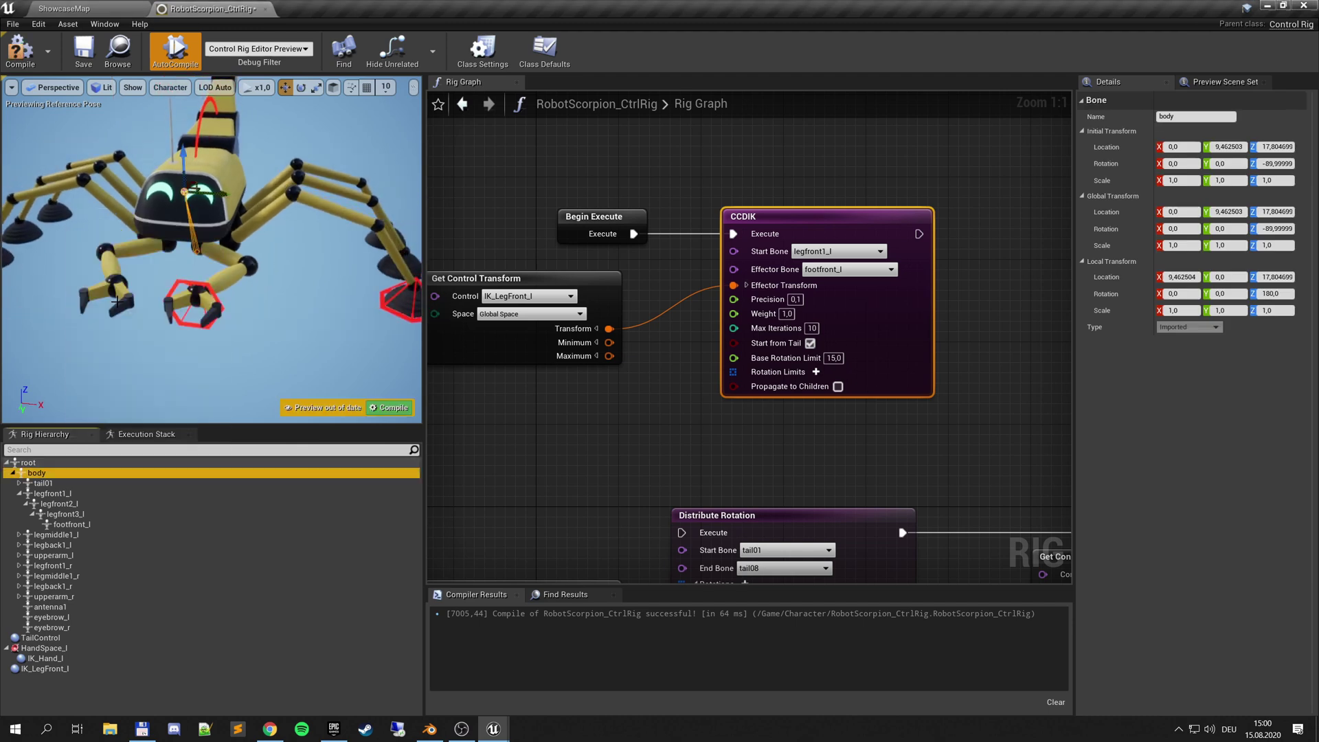
drag(187, 163, 266, 168)
click(388, 407)
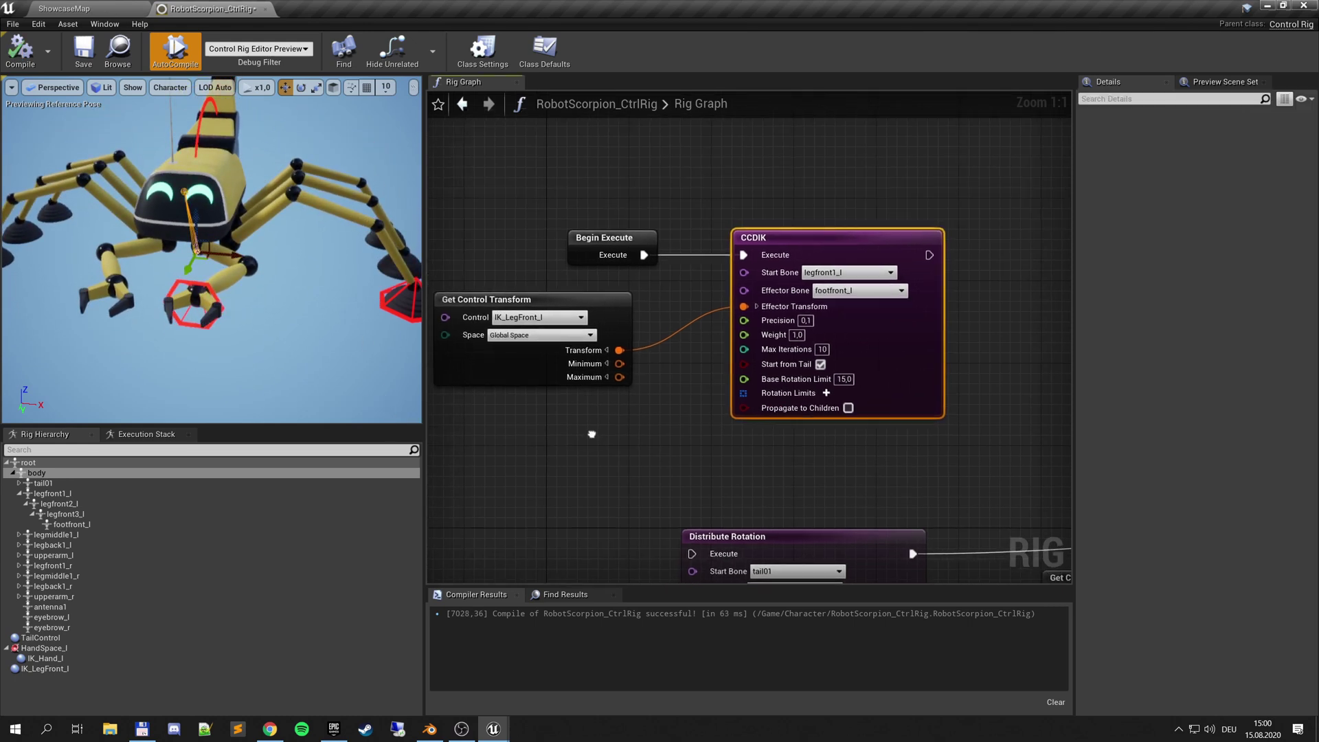
scroll(796, 420, down, 2)
scroll(773, 362, down, 1)
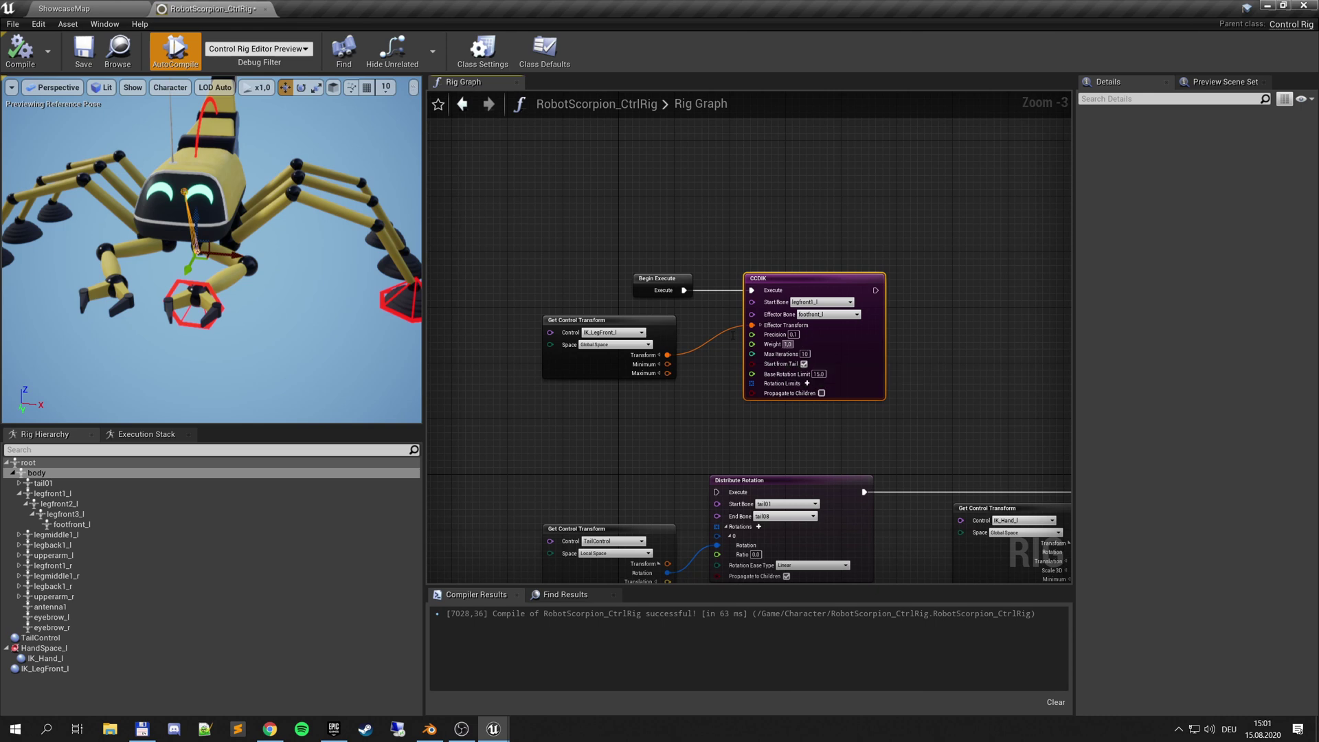
right_drag(702, 436, 623, 435)
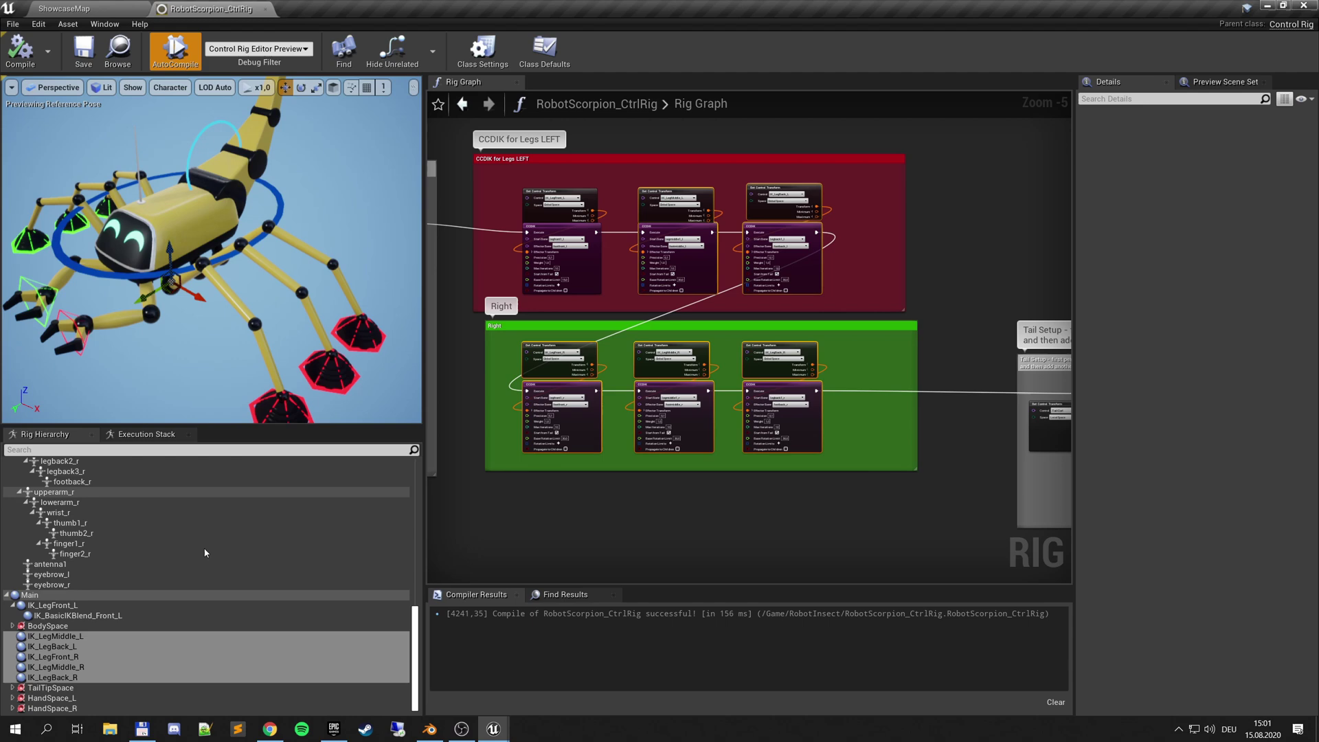
click(65, 639)
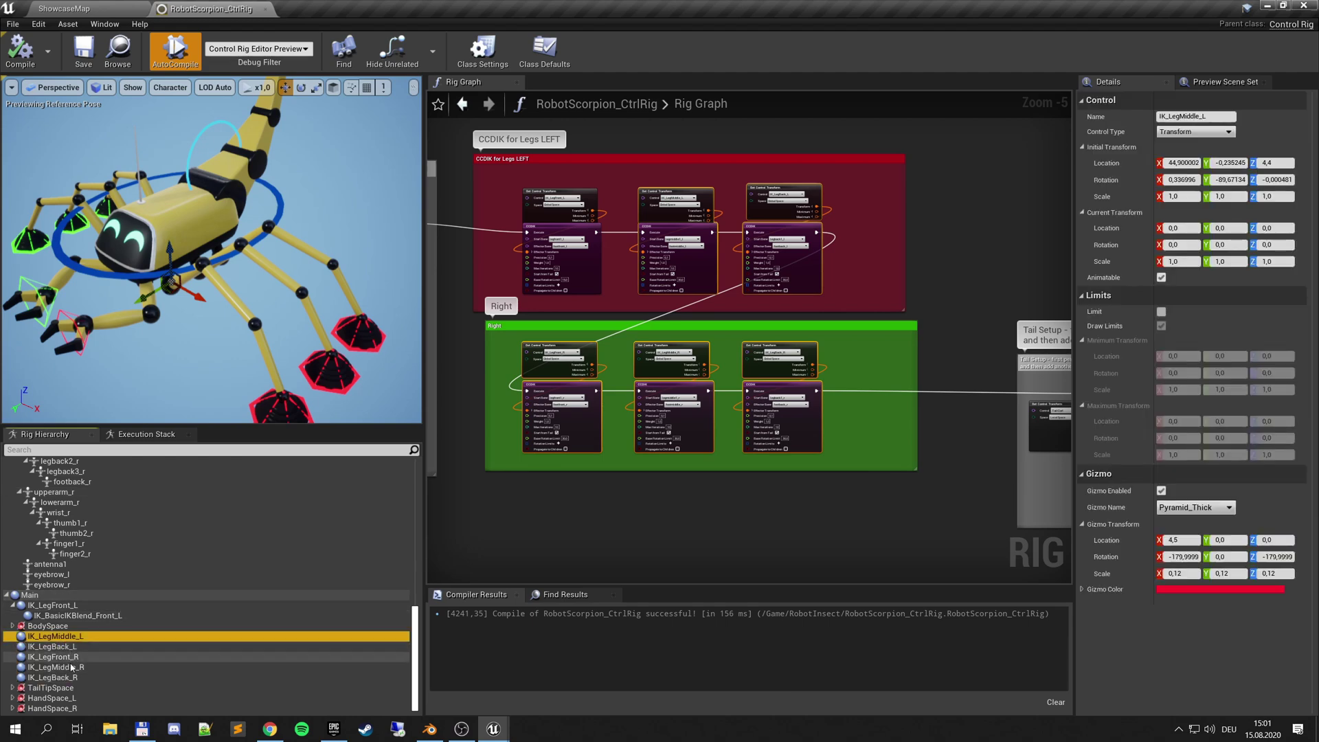
shift+click(70, 677)
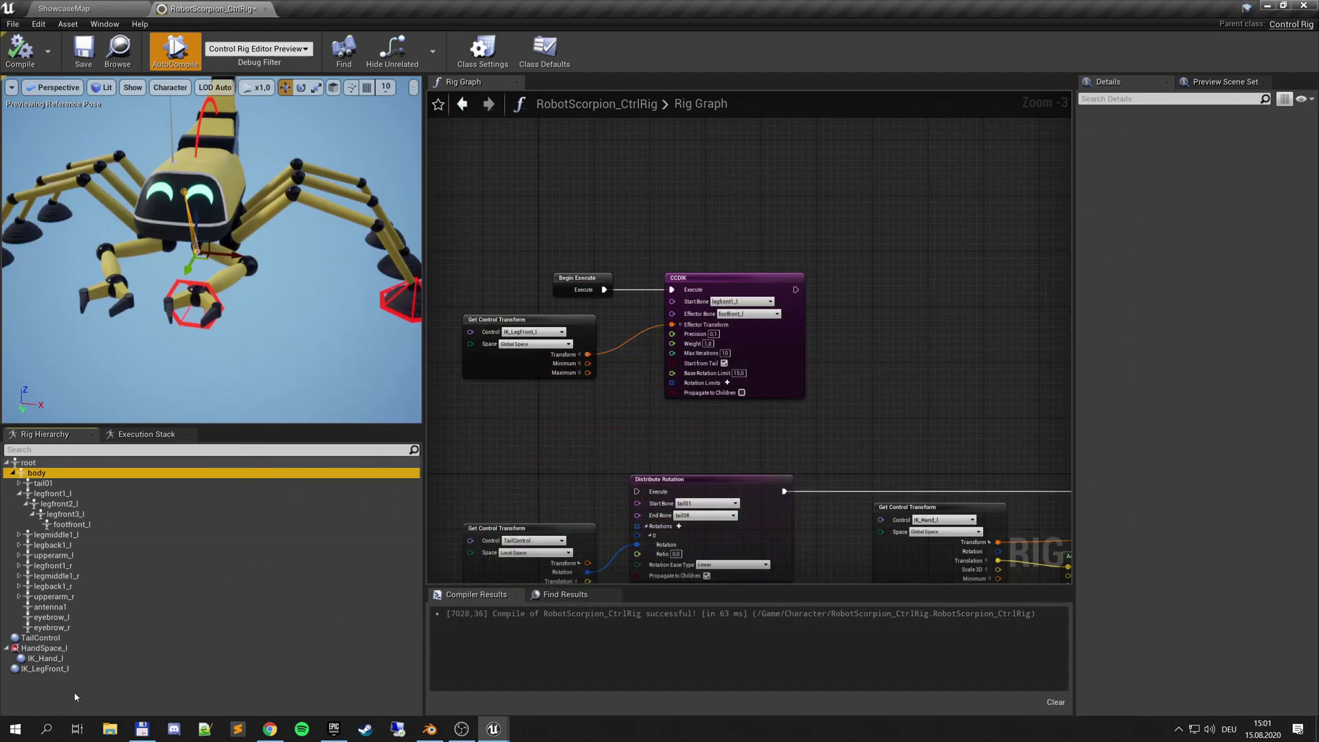
scroll(75, 693, down, 3)
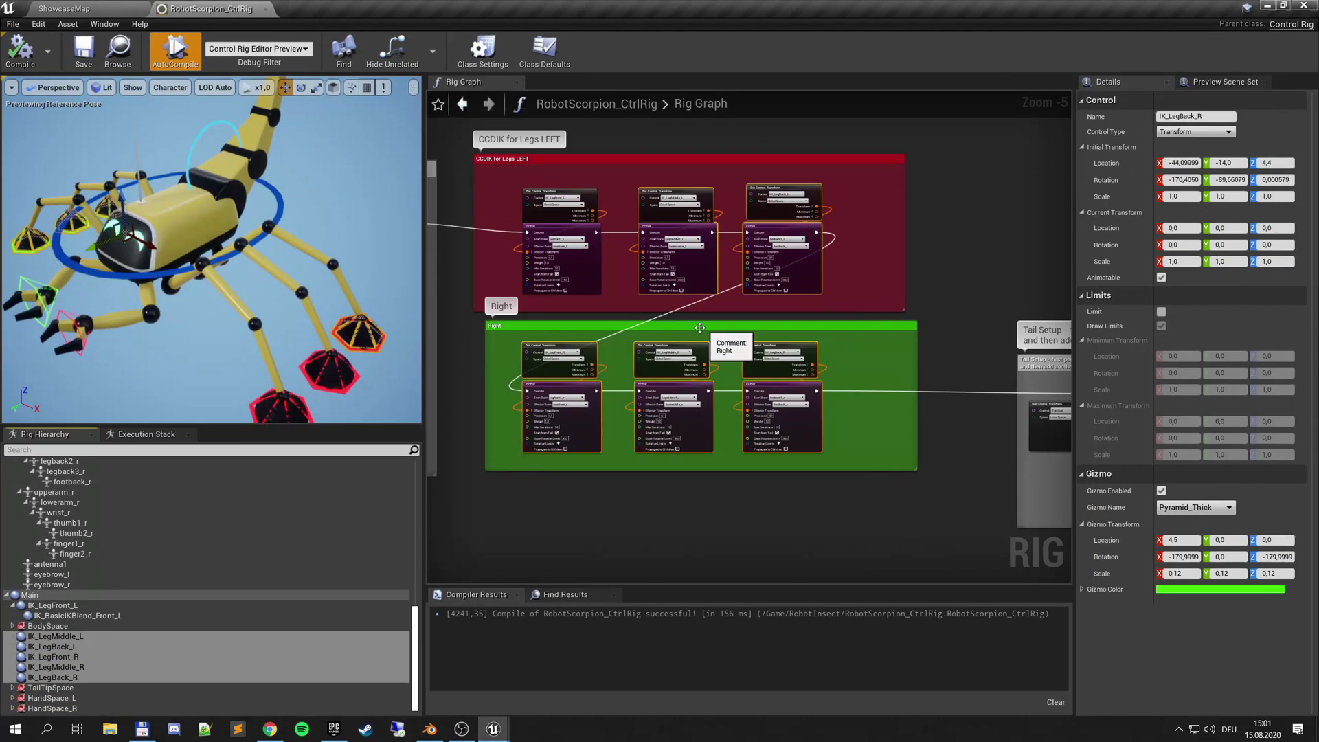
click(659, 186)
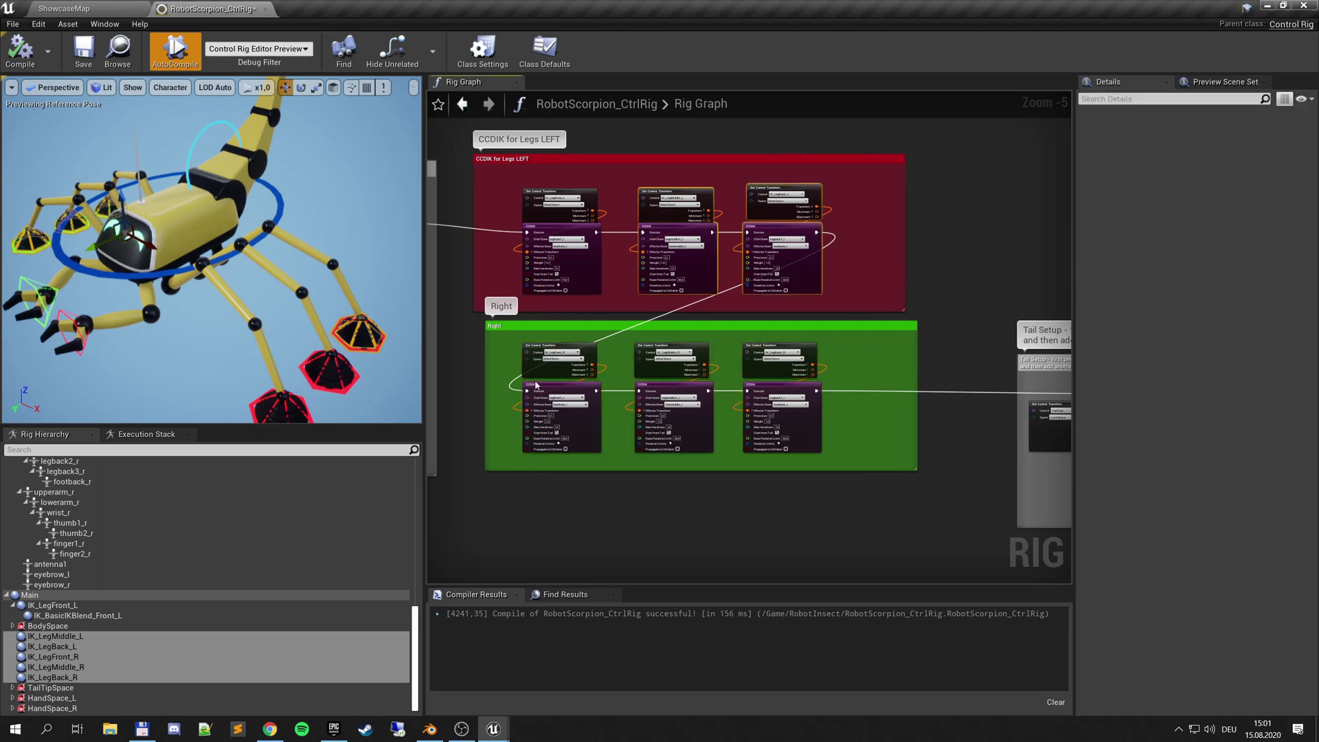
drag(531, 373, 799, 416)
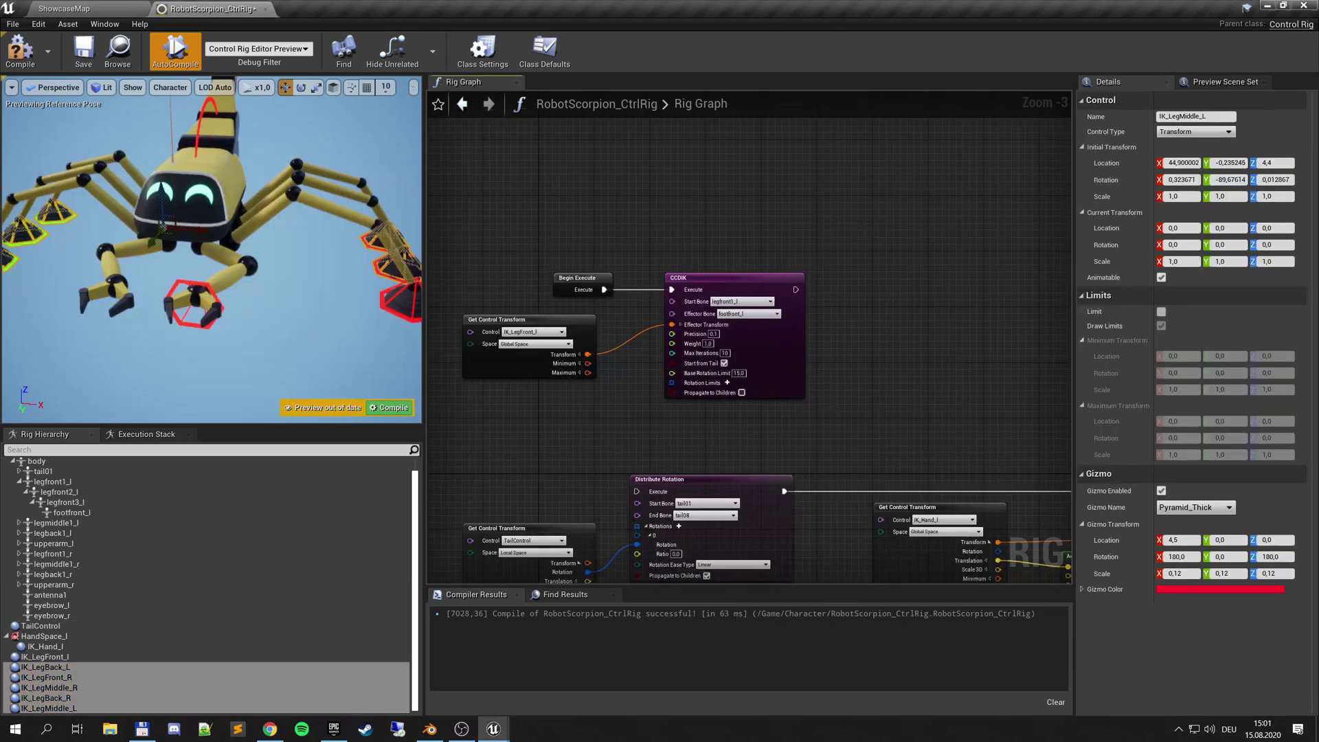
scroll(645, 301, down, 4)
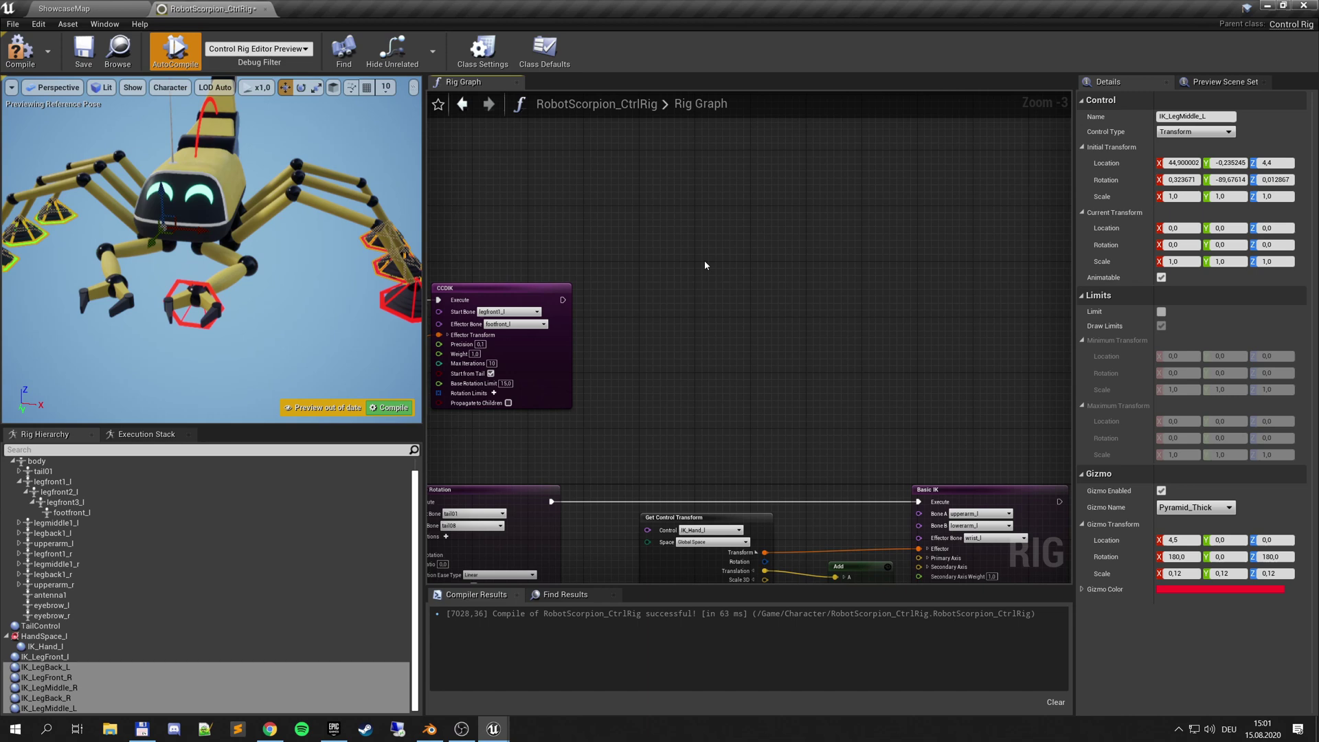
drag(533, 262, 654, 155)
scroll(675, 310, up, 3)
Step: Rearrange the leg nodes around the CCDIK node and paste in copied nodes
right_drag(655, 155, 666, 261)
click(602, 245)
drag(533, 290, 549, 290)
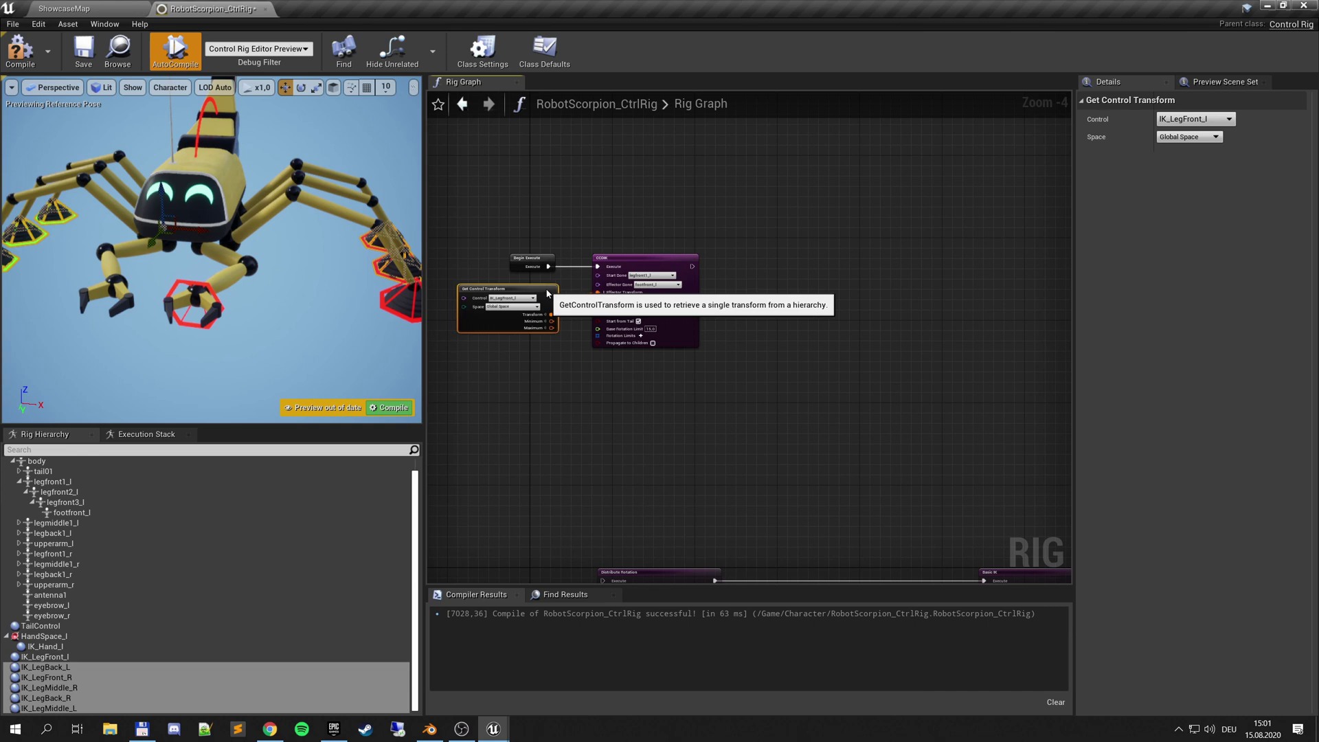
click(596, 222)
drag(652, 253, 637, 253)
click(743, 233)
right_drag(742, 232, 620, 235)
key(ctrl+v)
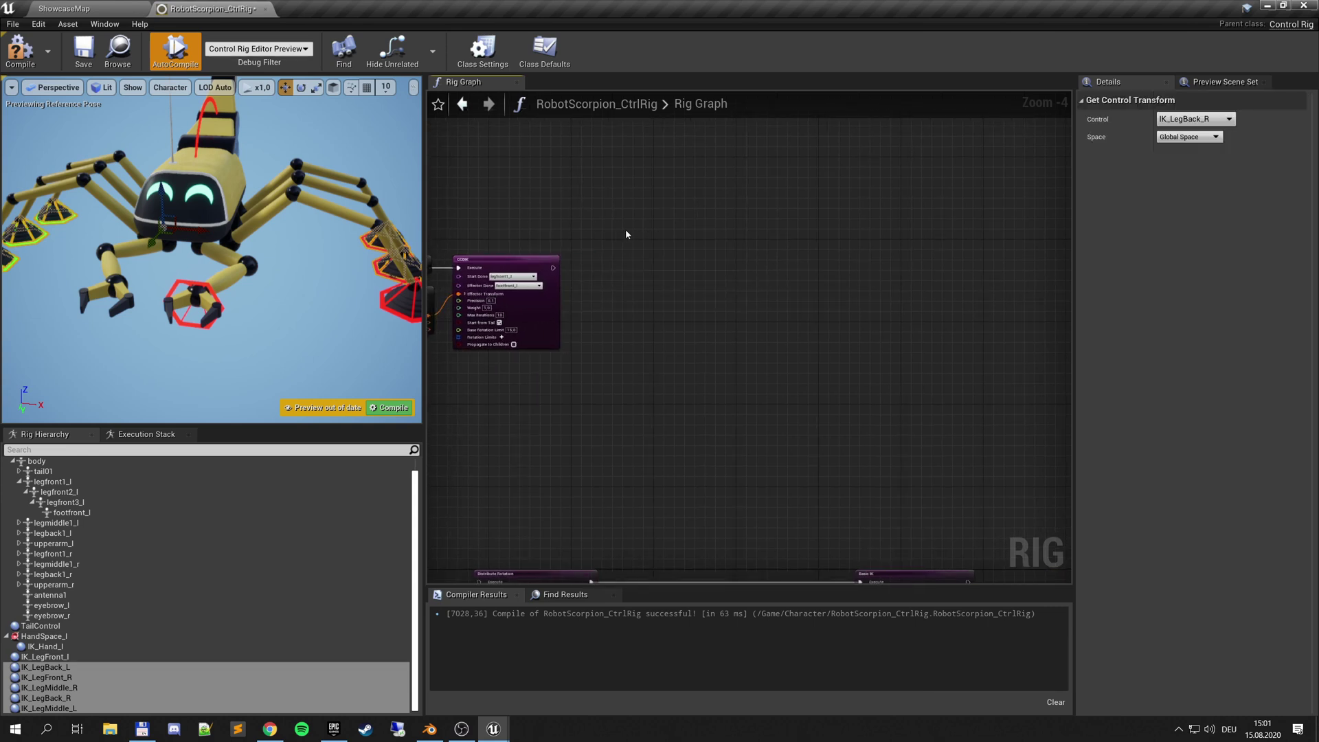
scroll(643, 206, down, 4)
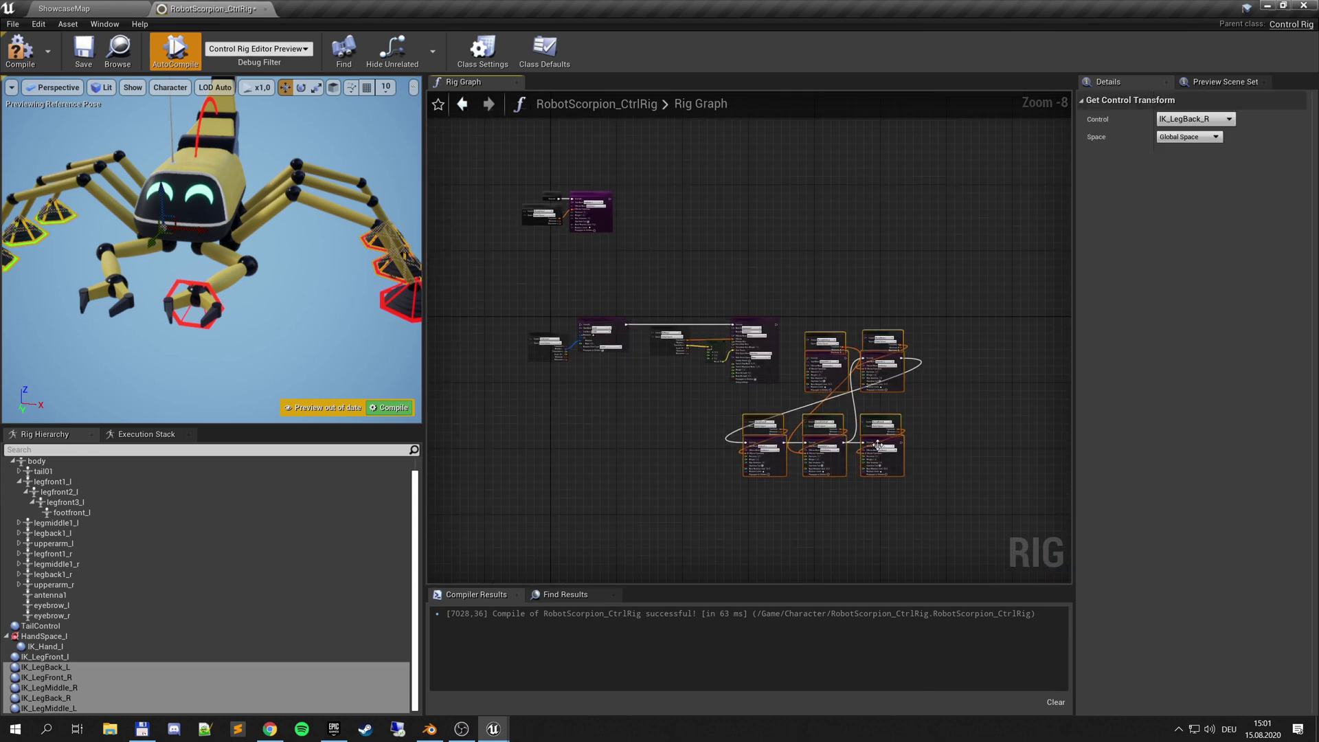
Step: Move the four Get Control Transform nodes beside the top CCDIK node
click(883, 446)
click(964, 347)
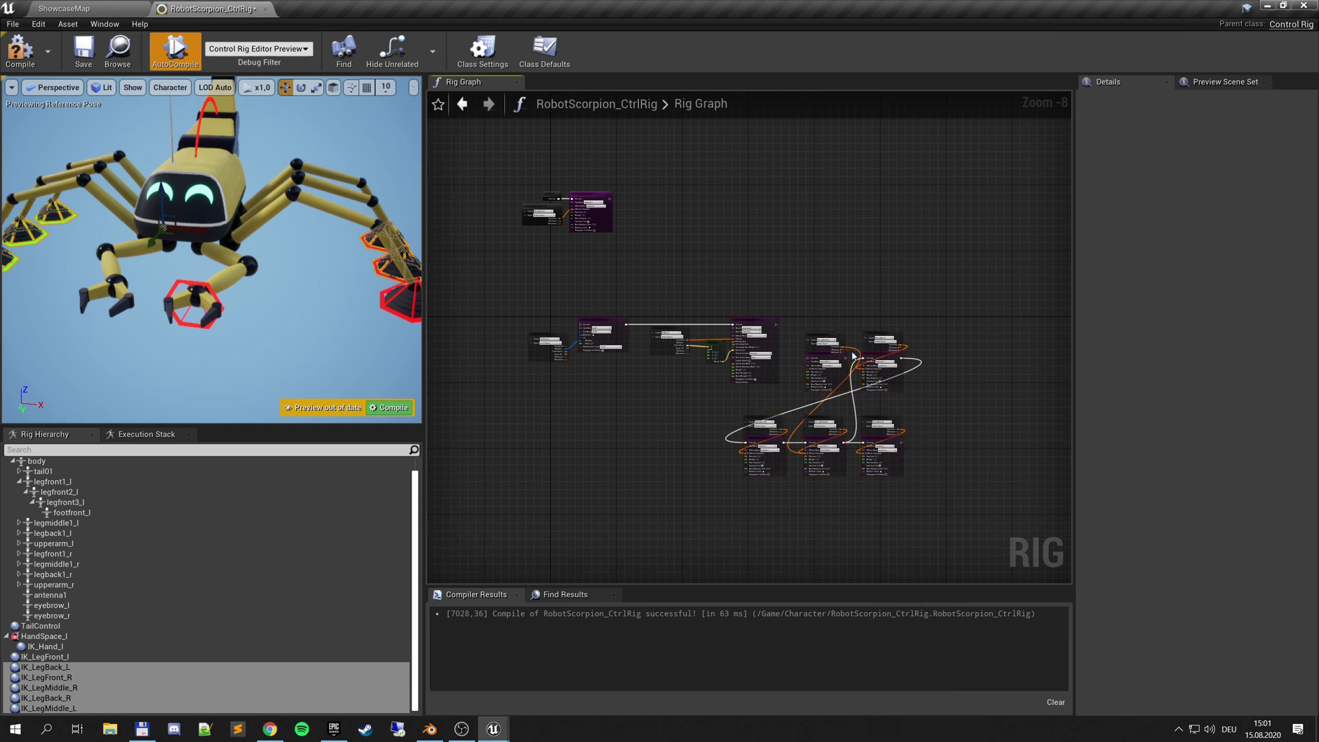
drag(856, 463, 738, 258)
right_drag(594, 193, 584, 267)
scroll(583, 267, up, 2)
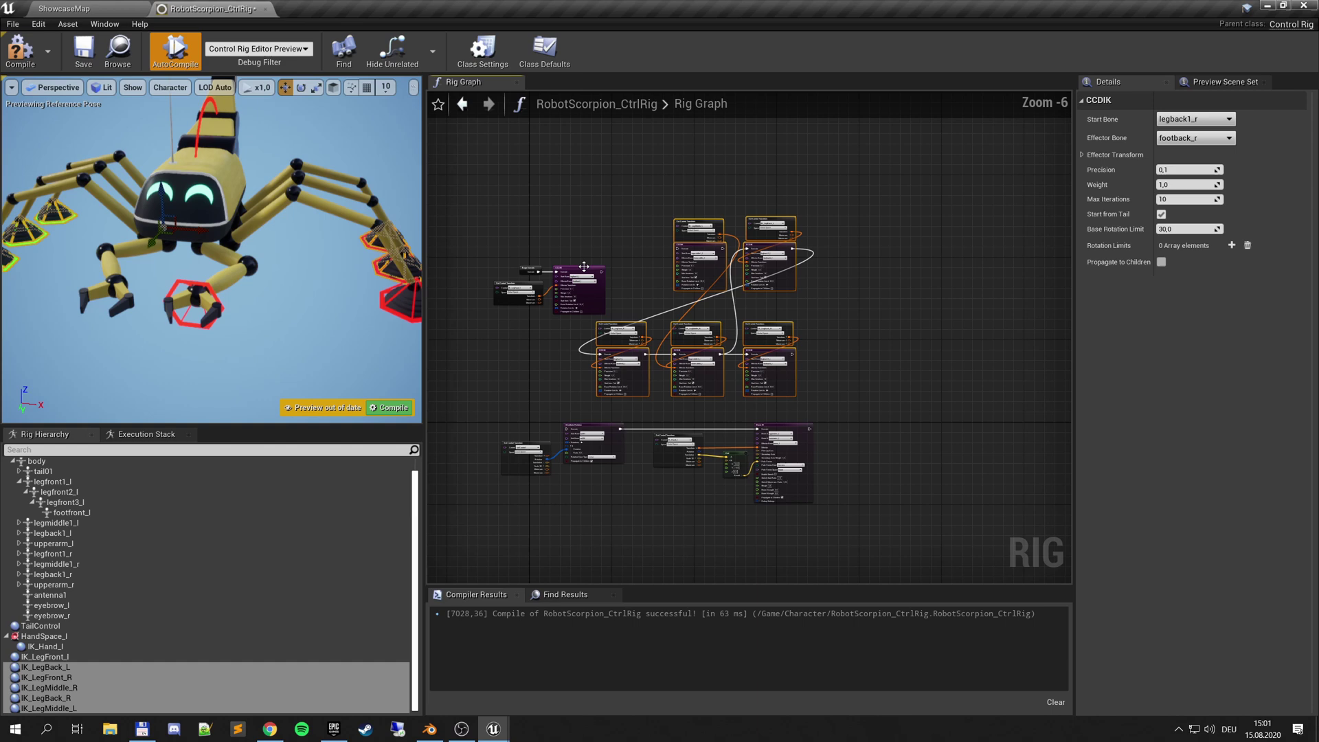
scroll(584, 267, up, 1)
drag(584, 330, 584, 330)
scroll(784, 226, up, 3)
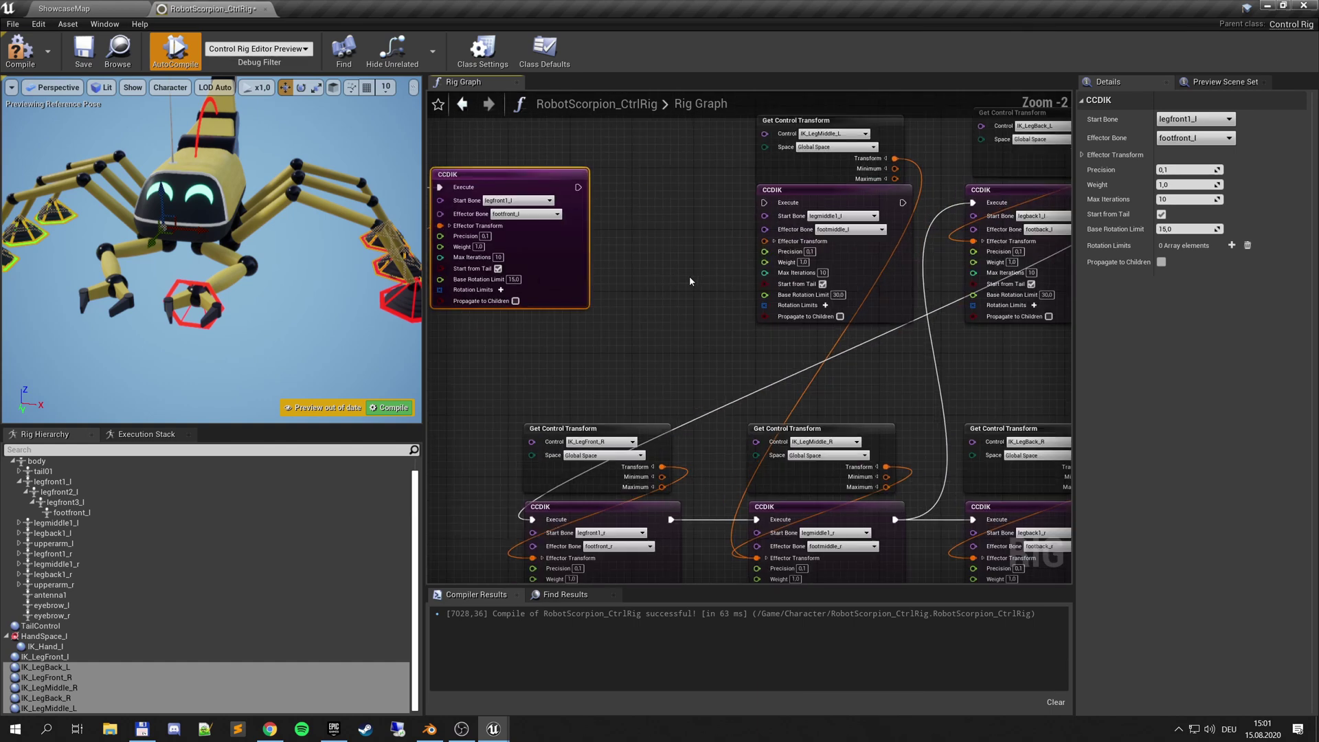
Step: Connect the control Transform pins, including IK_LegMiddle_L, to the left CCDIK Effector Transform pins
drag(781, 203, 651, 286)
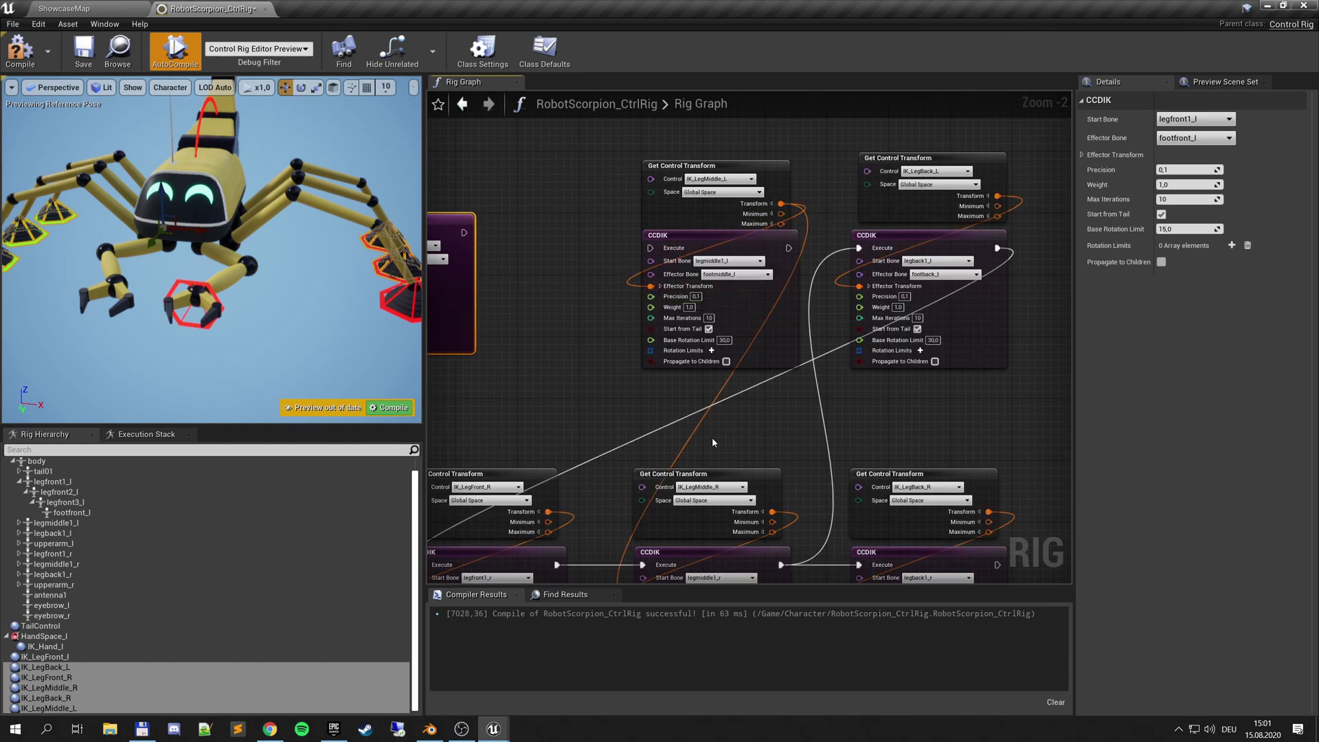
right_drag(700, 434, 680, 400)
alt+click(763, 170)
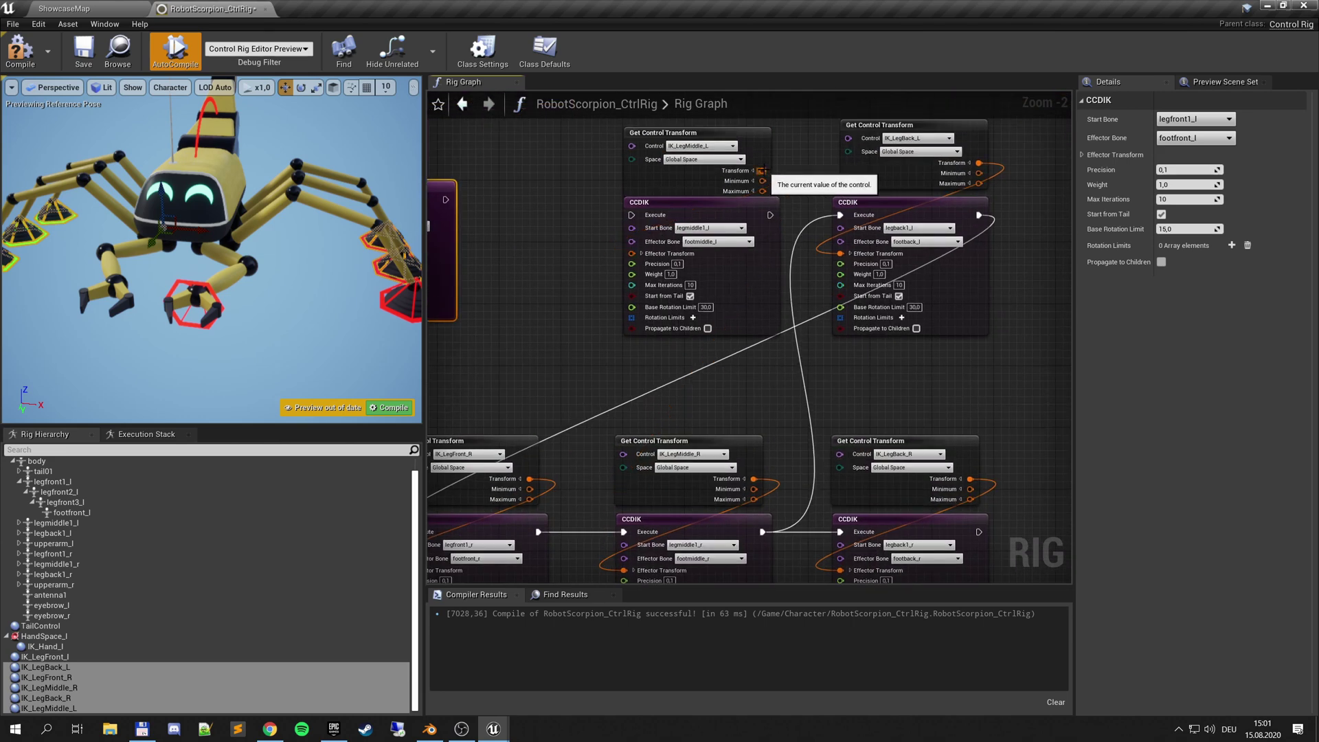
drag(761, 170, 632, 254)
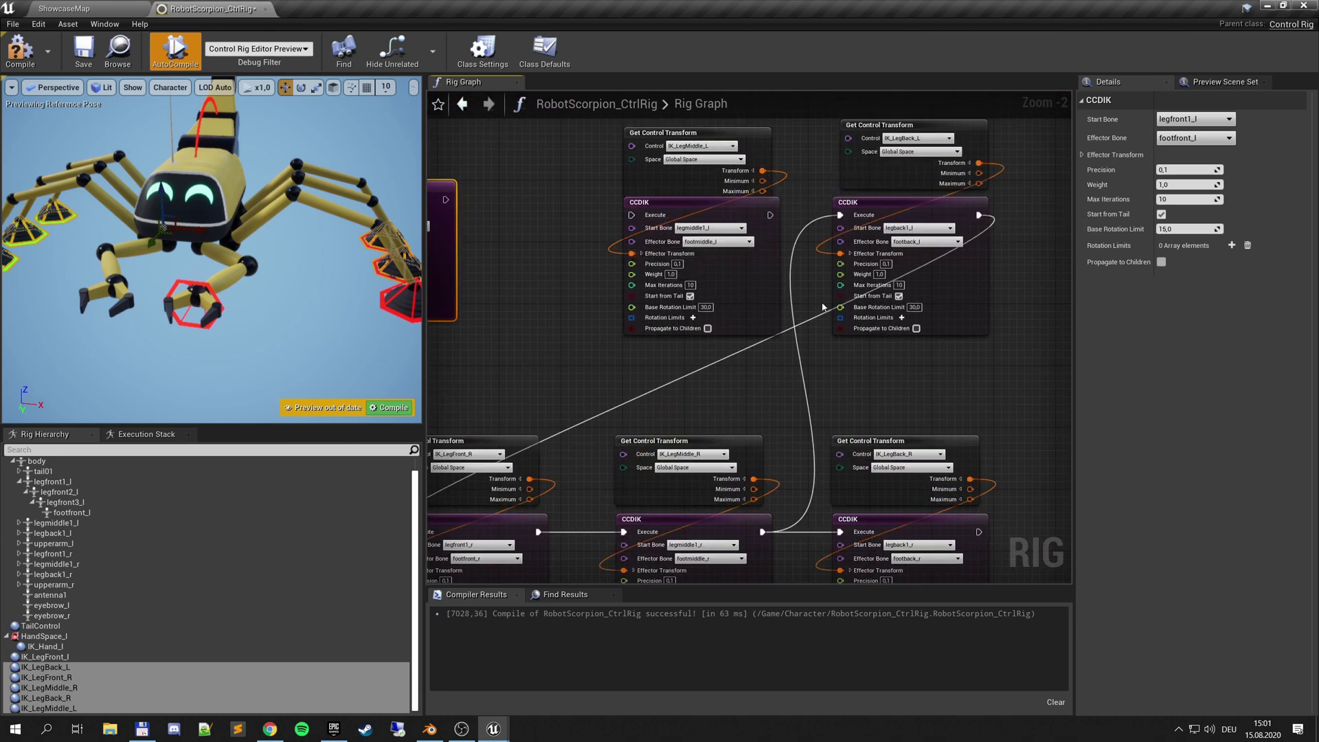
Step: Rewire the legback1_l CCDIK execution input to chain after the left CCDIK node
right_drag(788, 370, 807, 403)
alt+click(859, 249)
drag(859, 249, 465, 234)
right_drag(552, 306, 596, 291)
right_drag(614, 345, 609, 177)
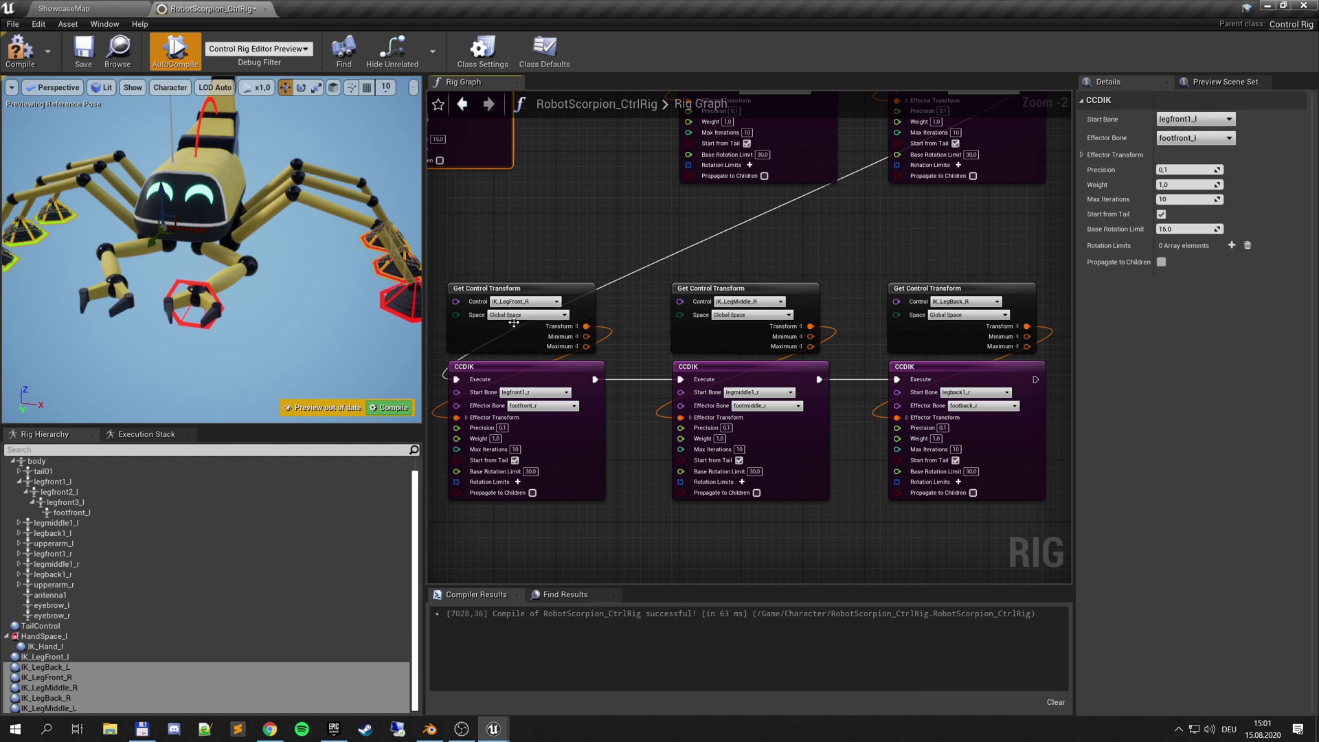
Step: Compile, then move the IK_LegMiddle_L foot control to test the leg
click(370, 406)
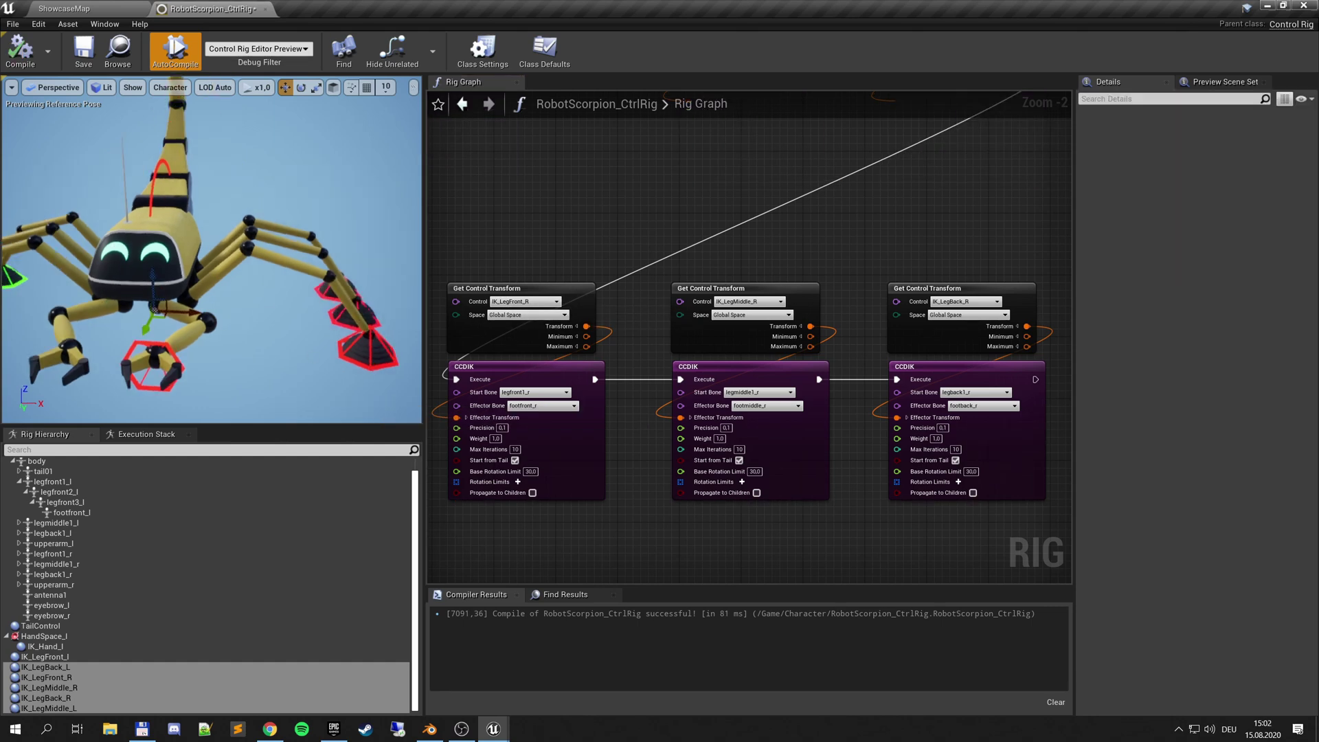
mouse_move(308, 313)
right_down()
mouse_move(344, 320)
mouse_move(313, 303)
right_up()
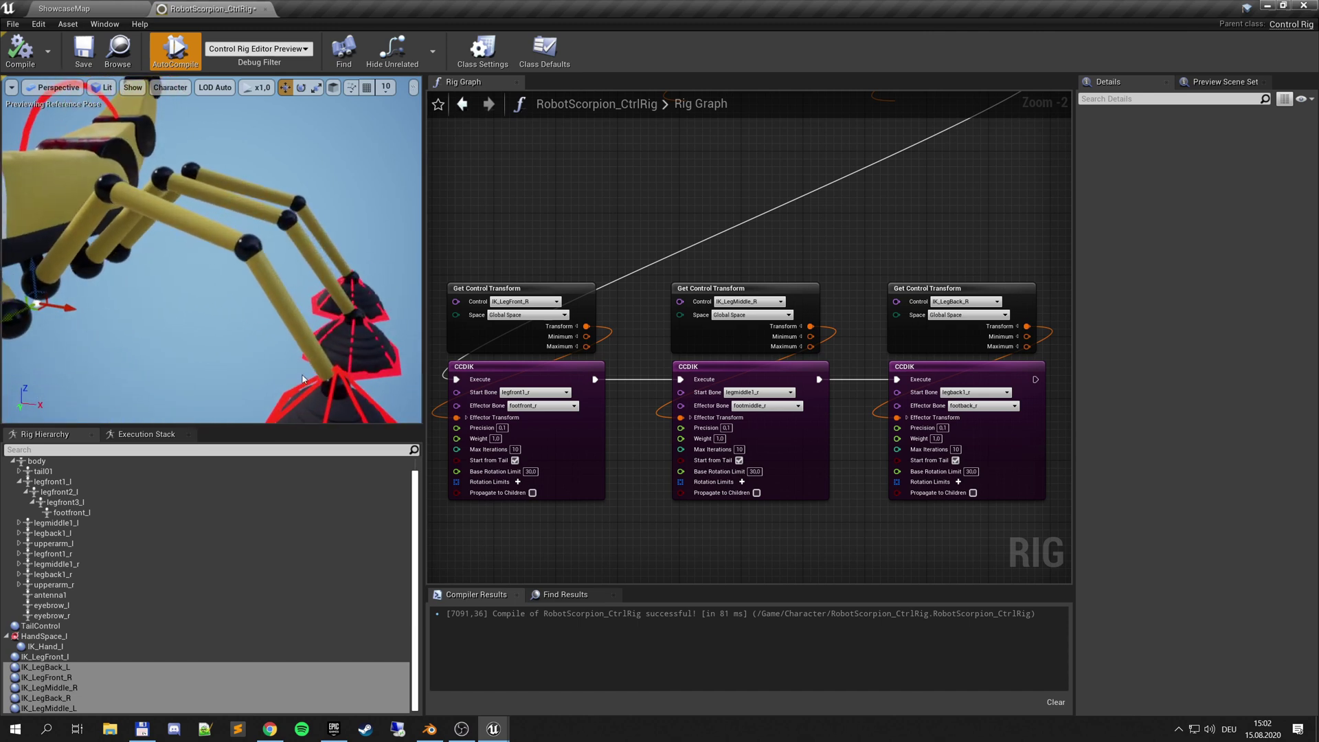
click(398, 363)
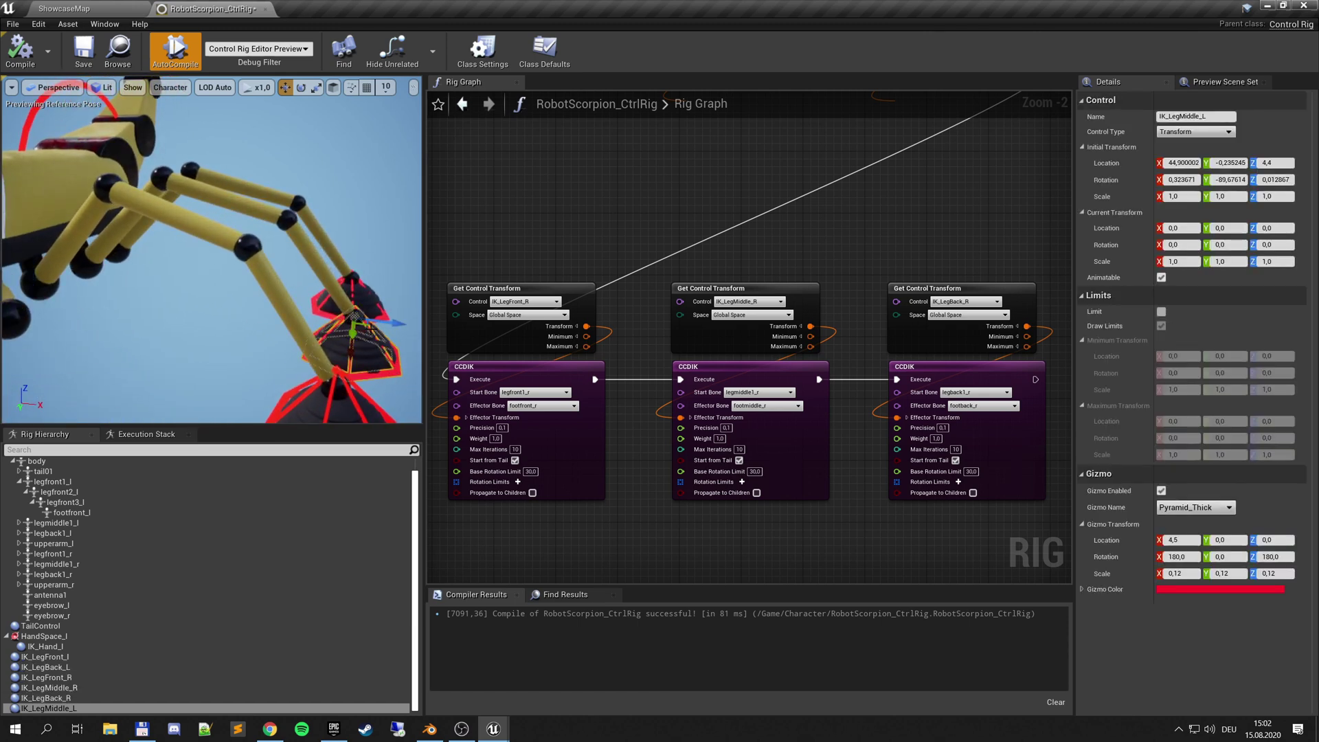
drag(354, 323, 337, 283)
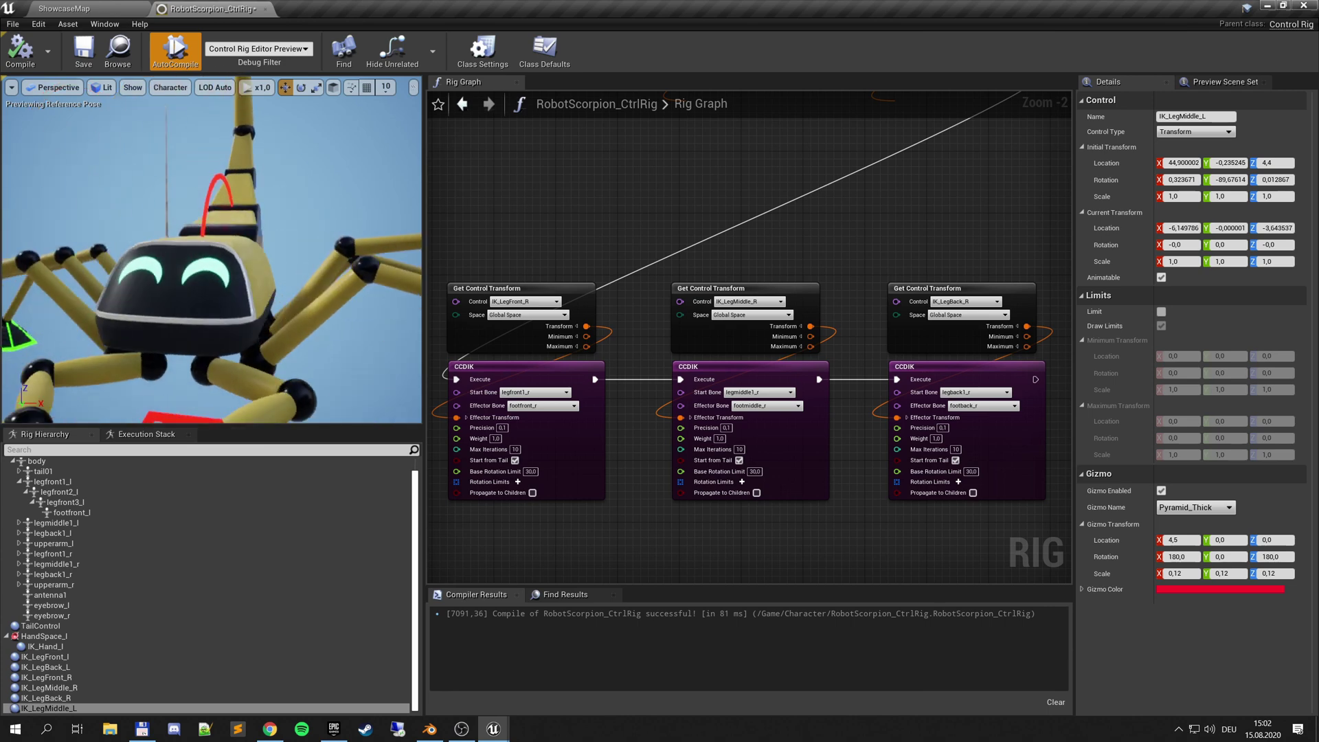
mouse_move(275, 275)
right_down()
mouse_move(285, 288)
mouse_move(278, 278)
mouse_move(265, 292)
mouse_move(279, 299)
mouse_move(268, 285)
mouse_move(258, 294)
right_up()
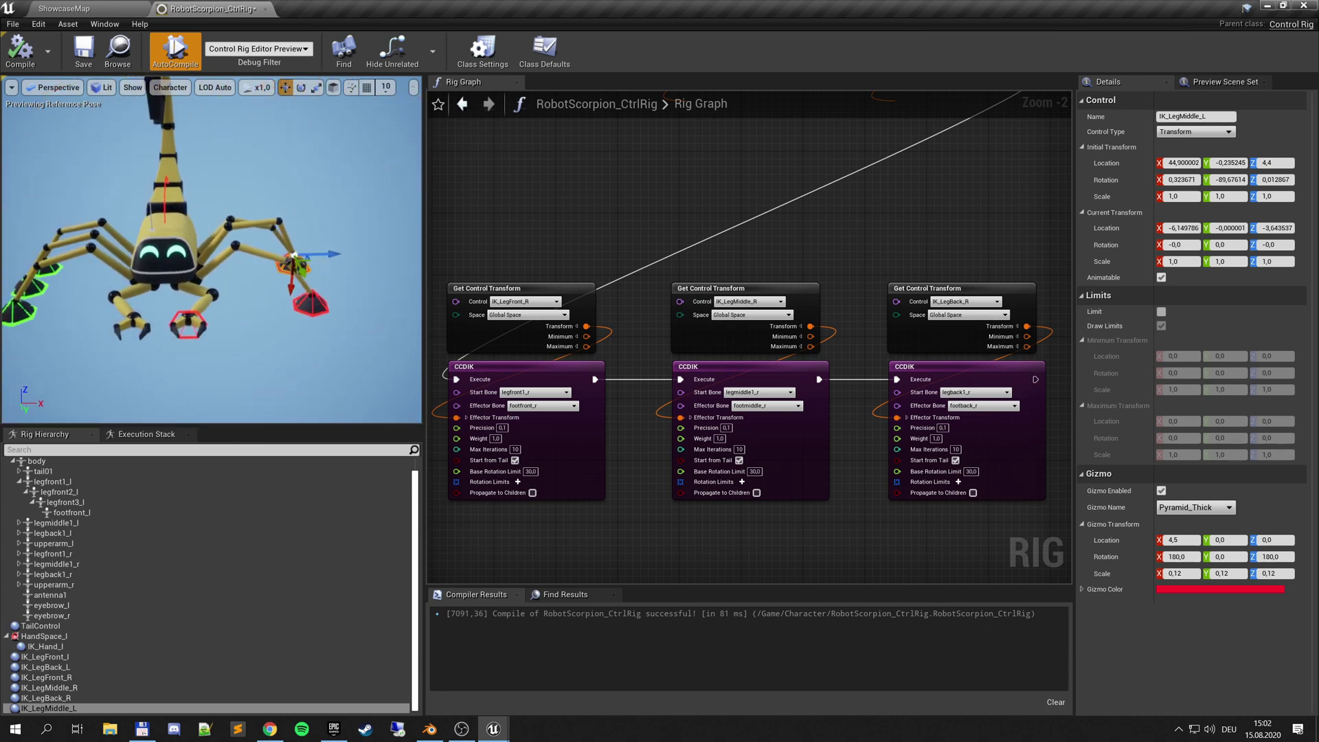
click(165, 385)
Step: Enable Control Bone Transform on the body bone and raise it
click(60, 461)
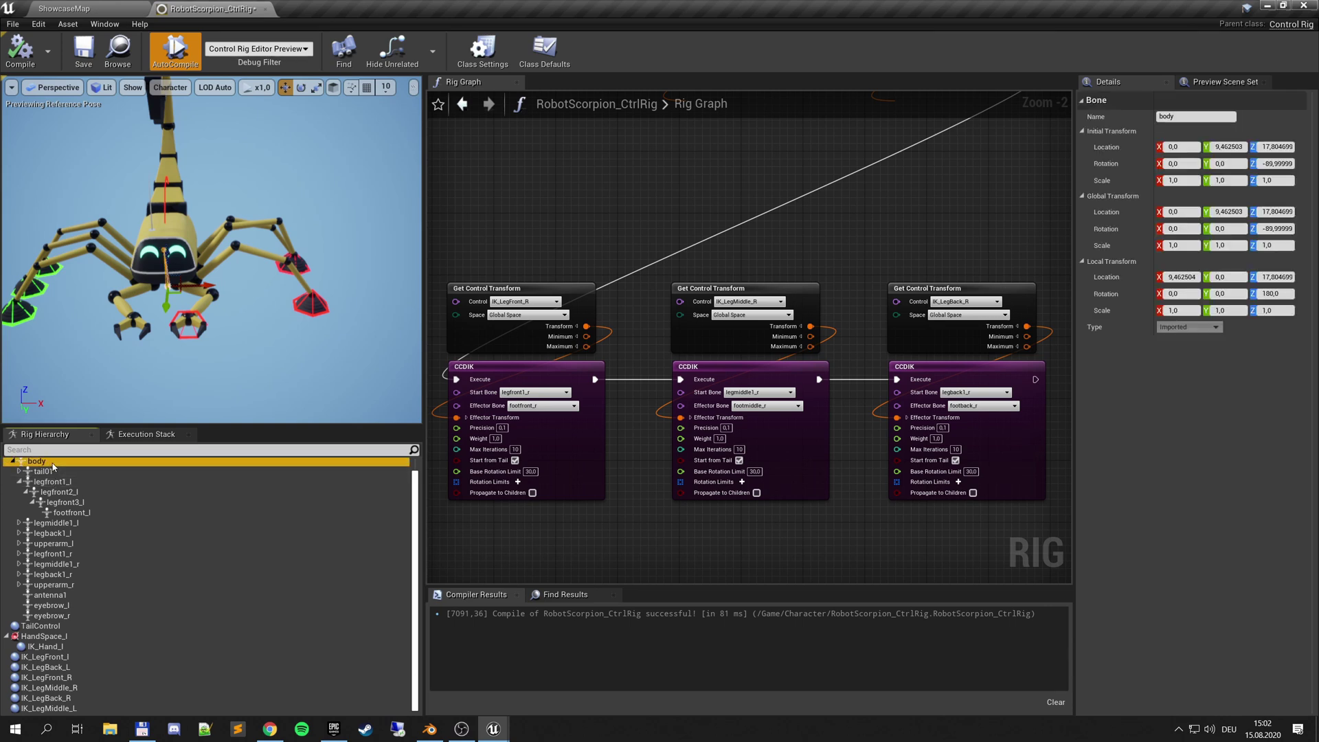
right_click(60, 459)
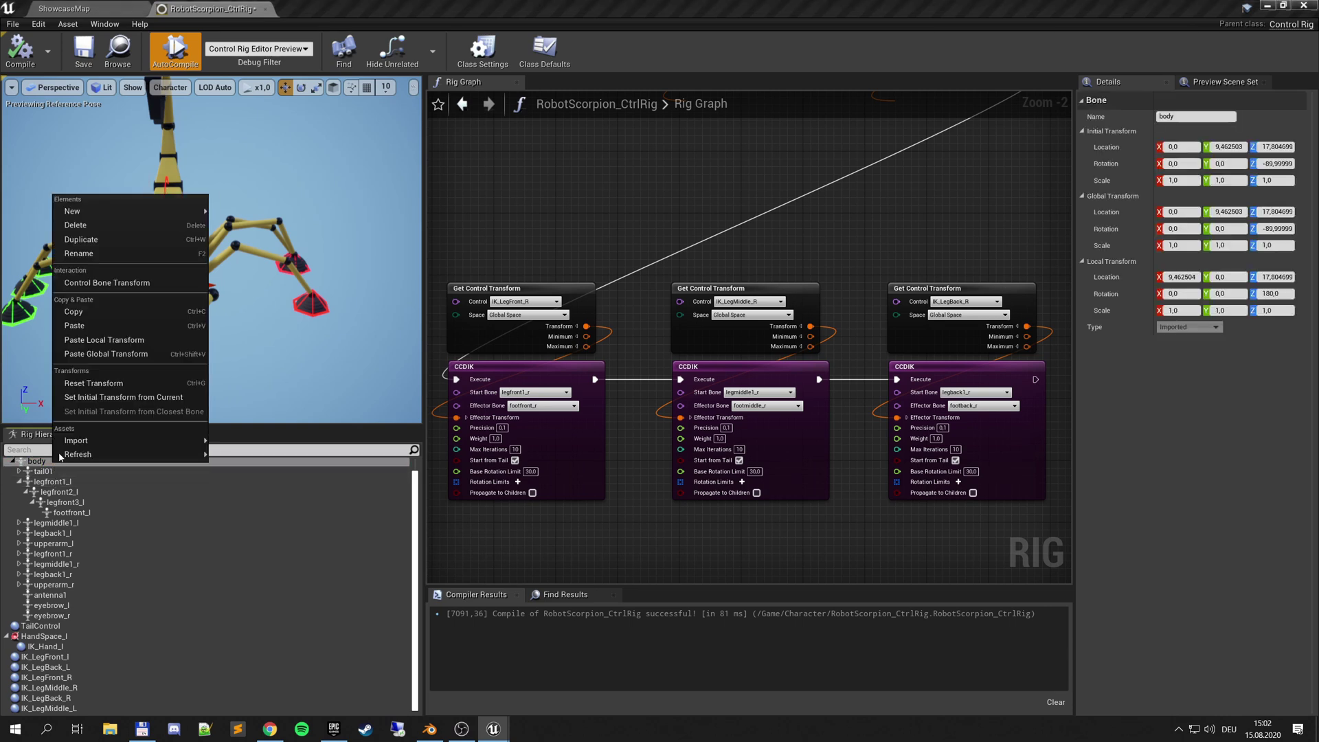
click(117, 283)
drag(165, 219, 202, 234)
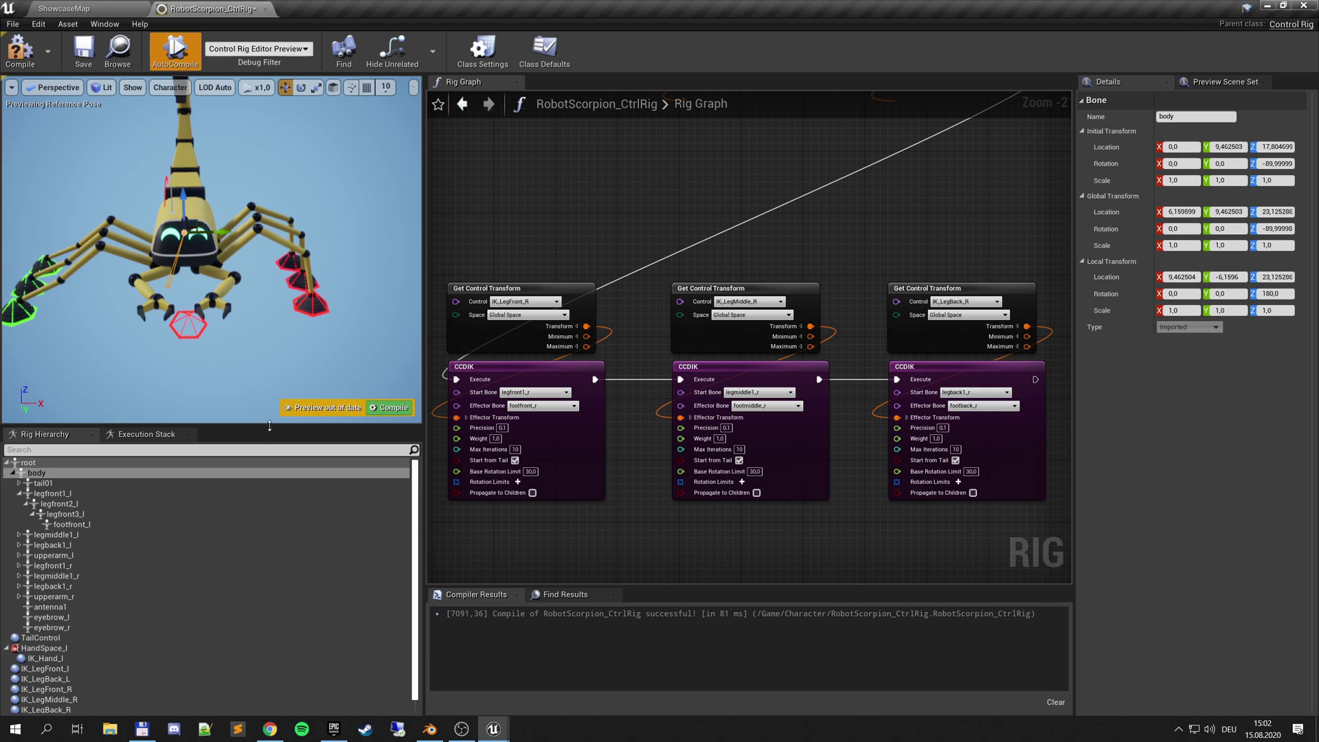
Step: Enlarge the preview, shift the body left, rotate it, and recompile
drag(269, 426, 273, 505)
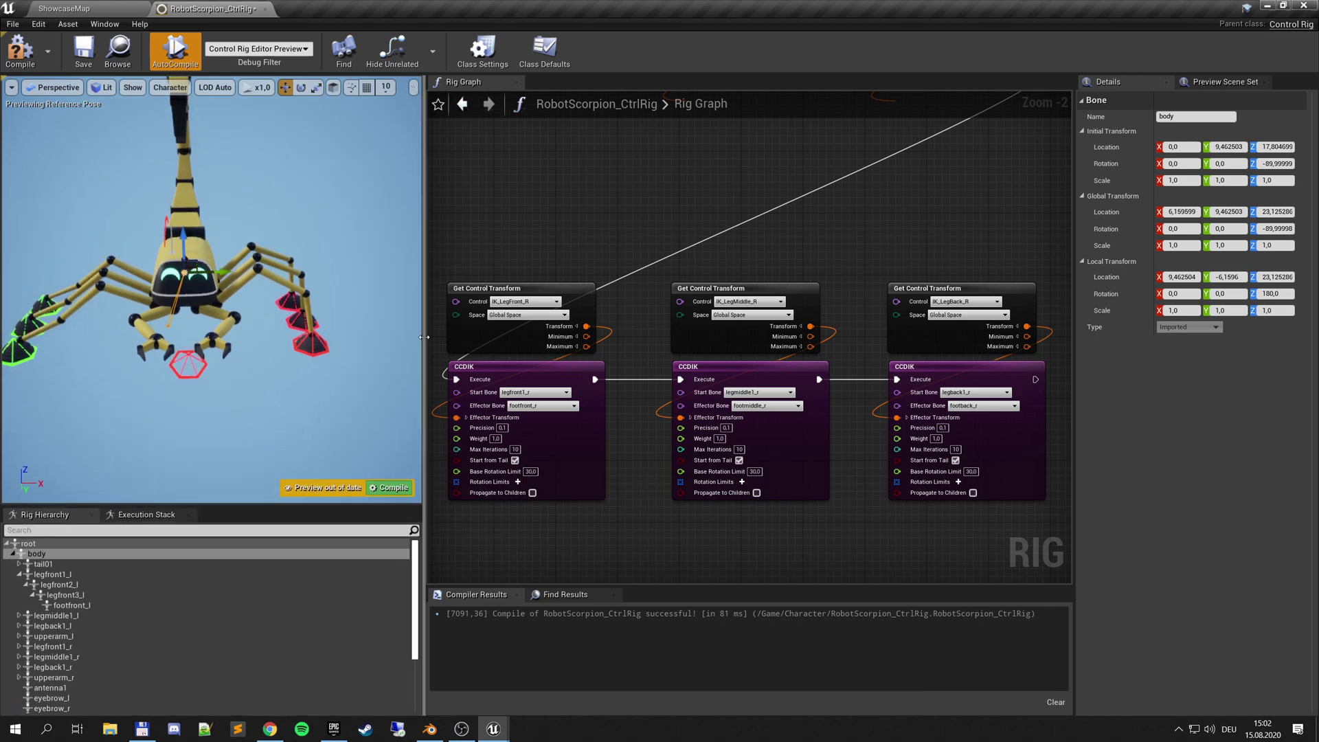
drag(422, 342, 586, 342)
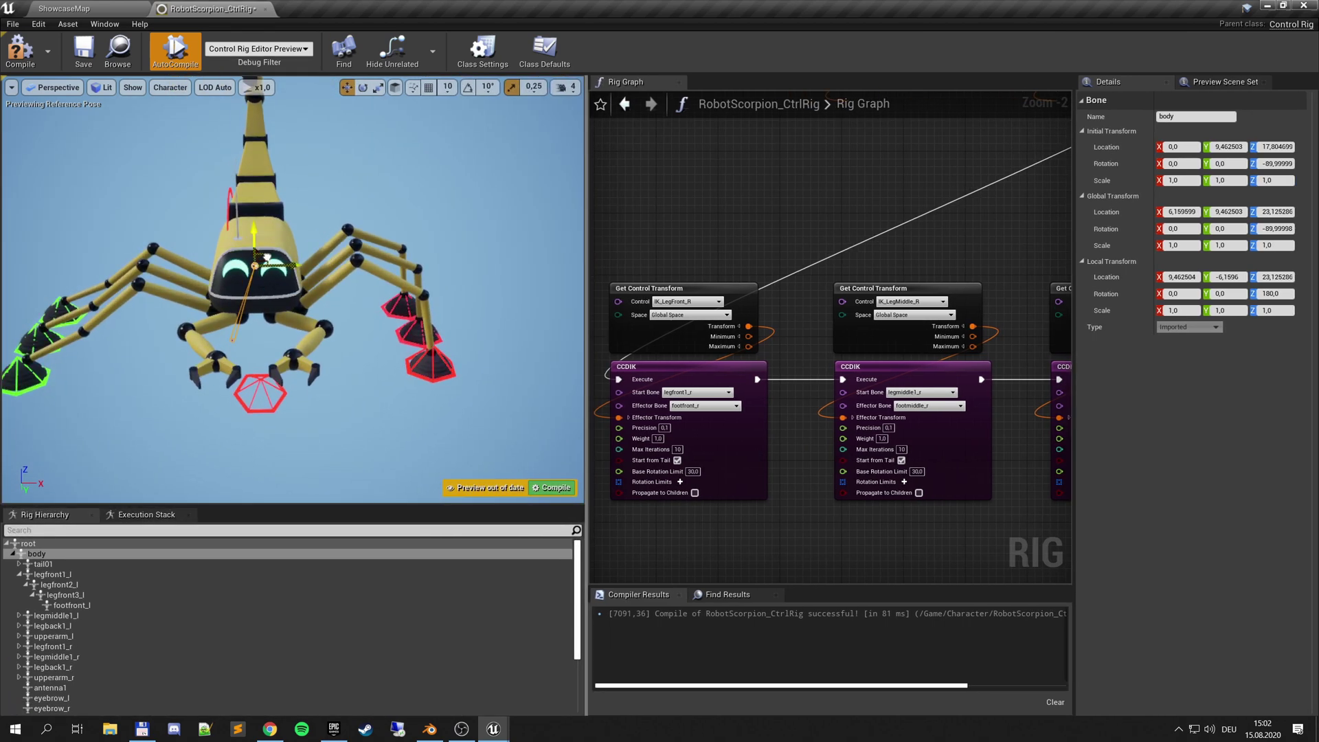
drag(267, 258, 233, 251)
key(e)
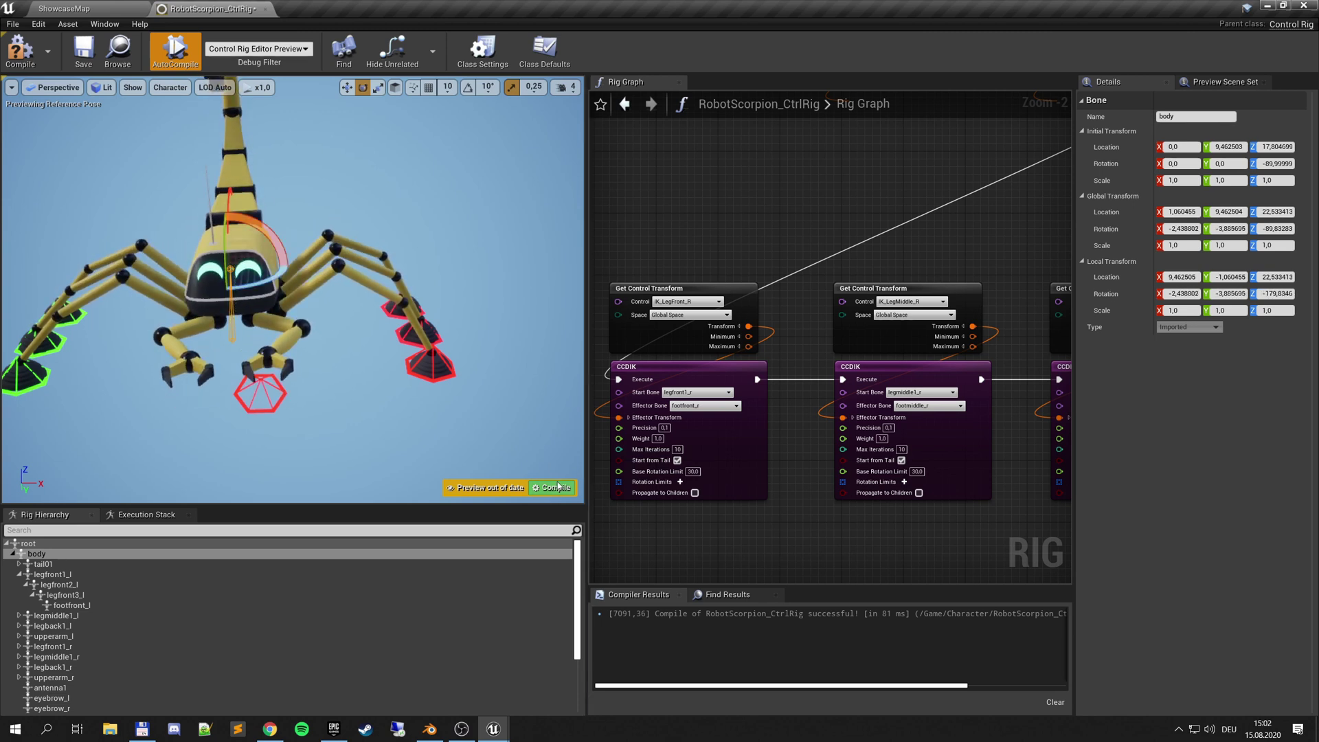
click(553, 488)
scroll(842, 374, down, 4)
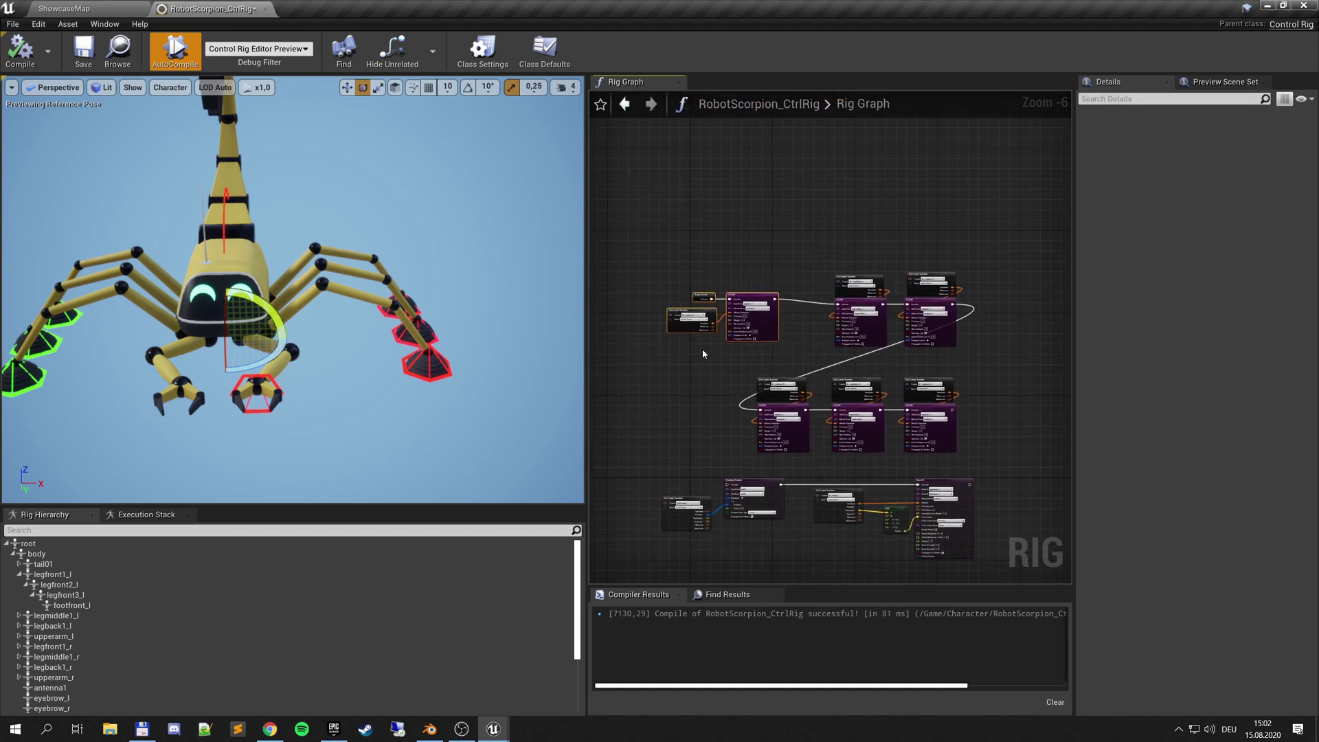
Step: Widen the node graph, heighten the hierarchy list, and pan to the lower IK node row
drag(587, 352, 367, 446)
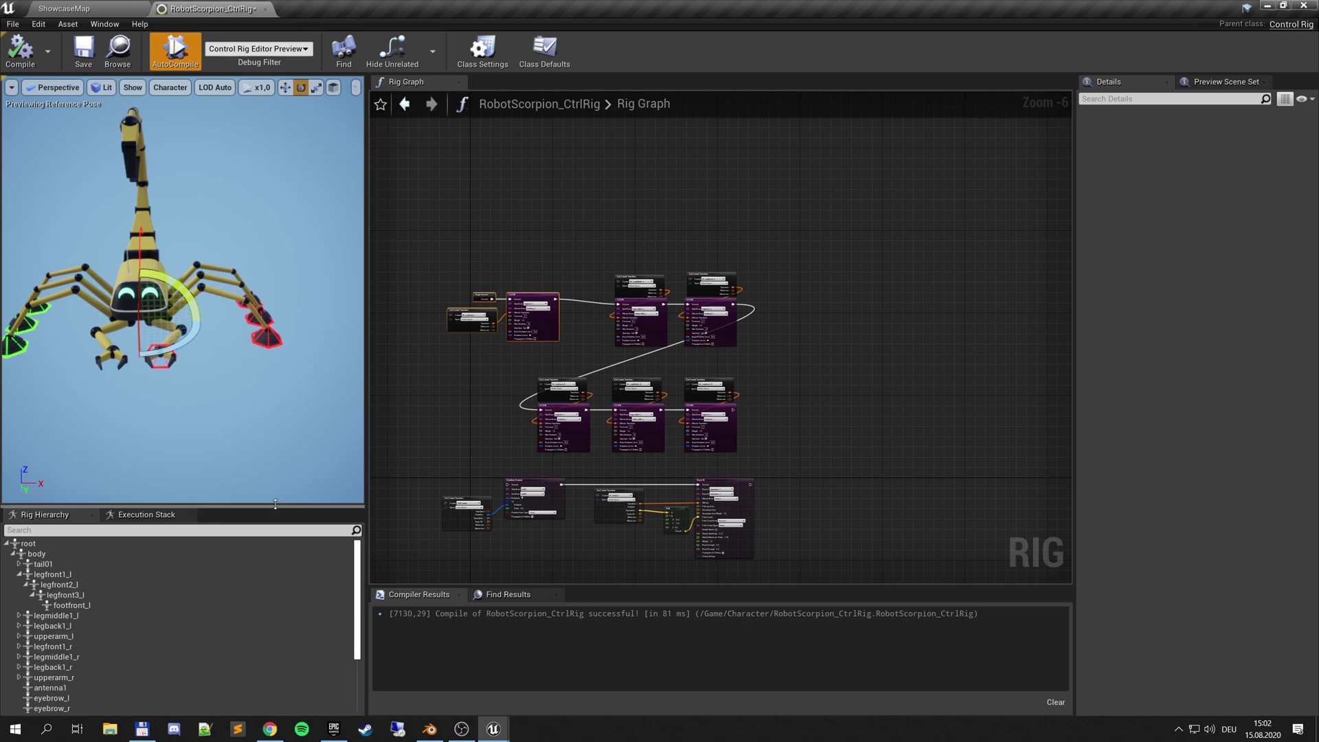
drag(275, 506, 285, 400)
scroll(622, 147, down, 3)
right_drag(622, 148, 733, 550)
scroll(633, 389, down, 1)
scroll(593, 339, up, 4)
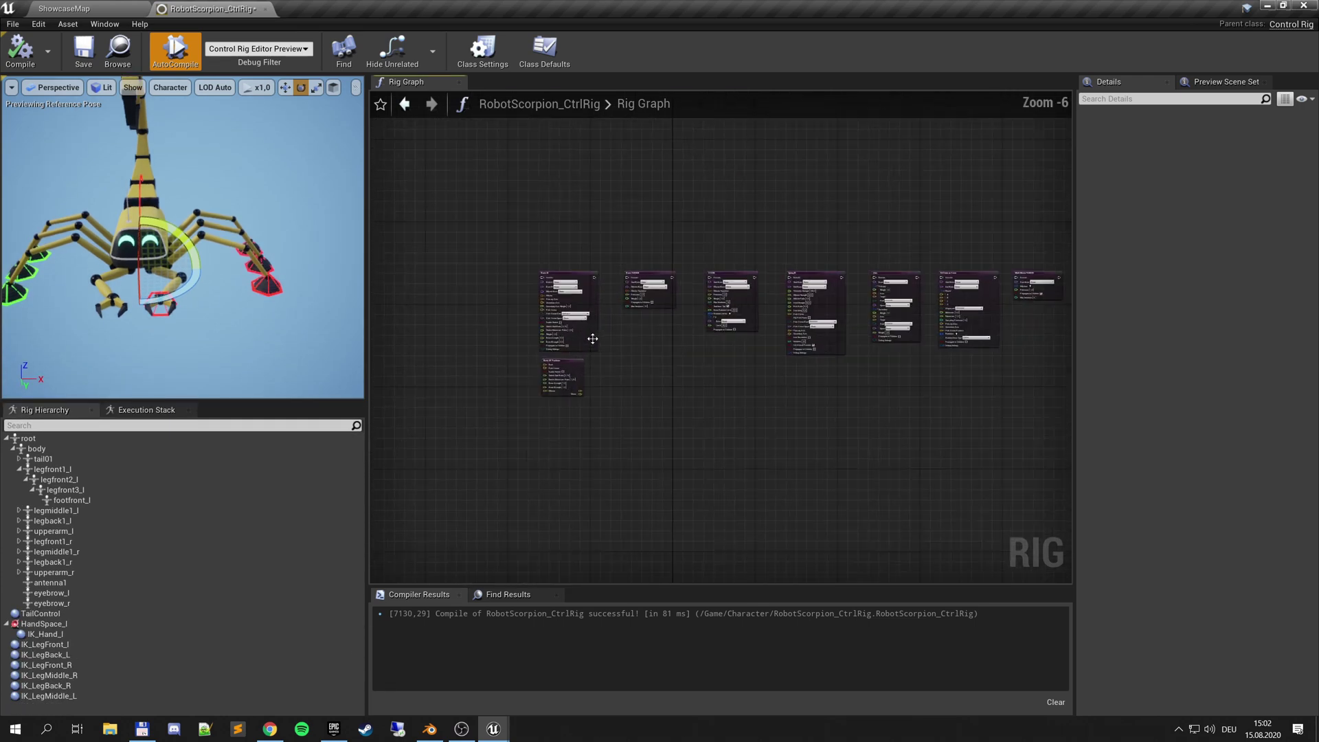
scroll(592, 339, up, 7)
Step: Select the Basic IK node and display its settings
right_drag(586, 344, 848, 458)
drag(548, 174, 816, 486)
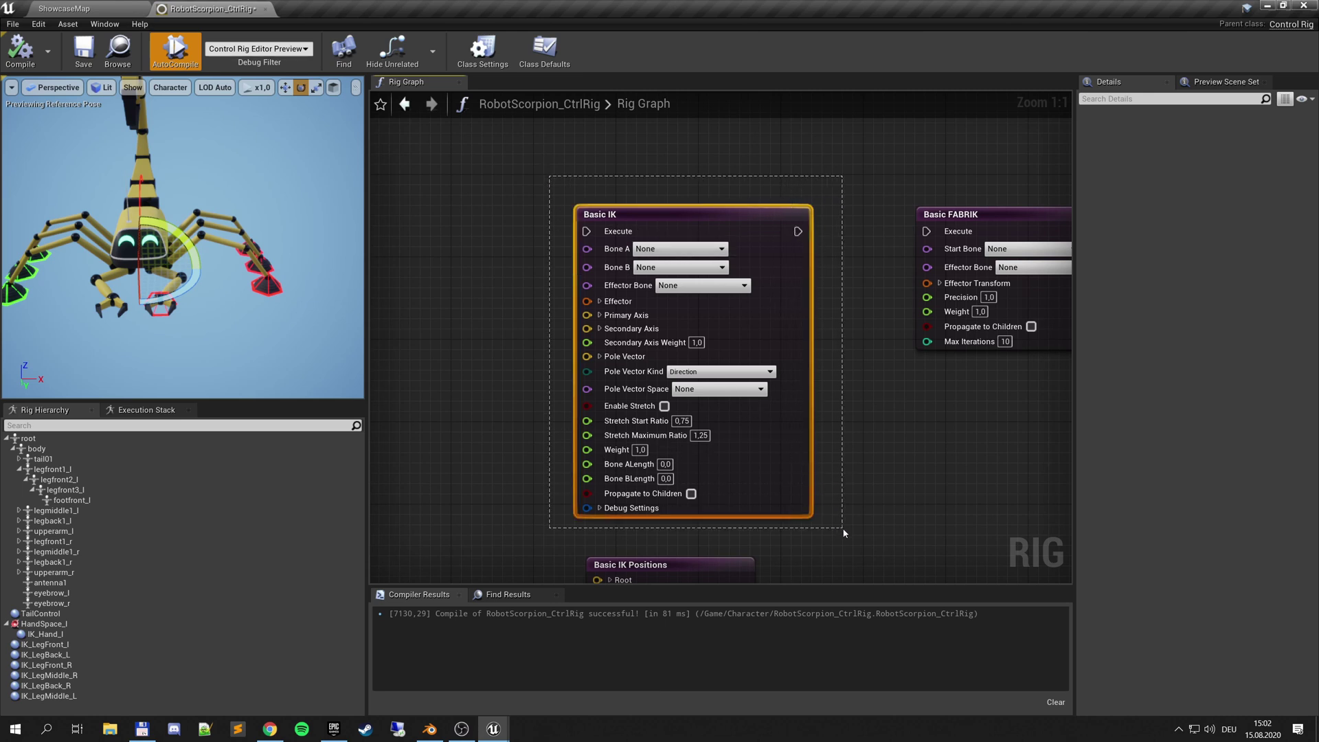
drag(844, 530, 843, 530)
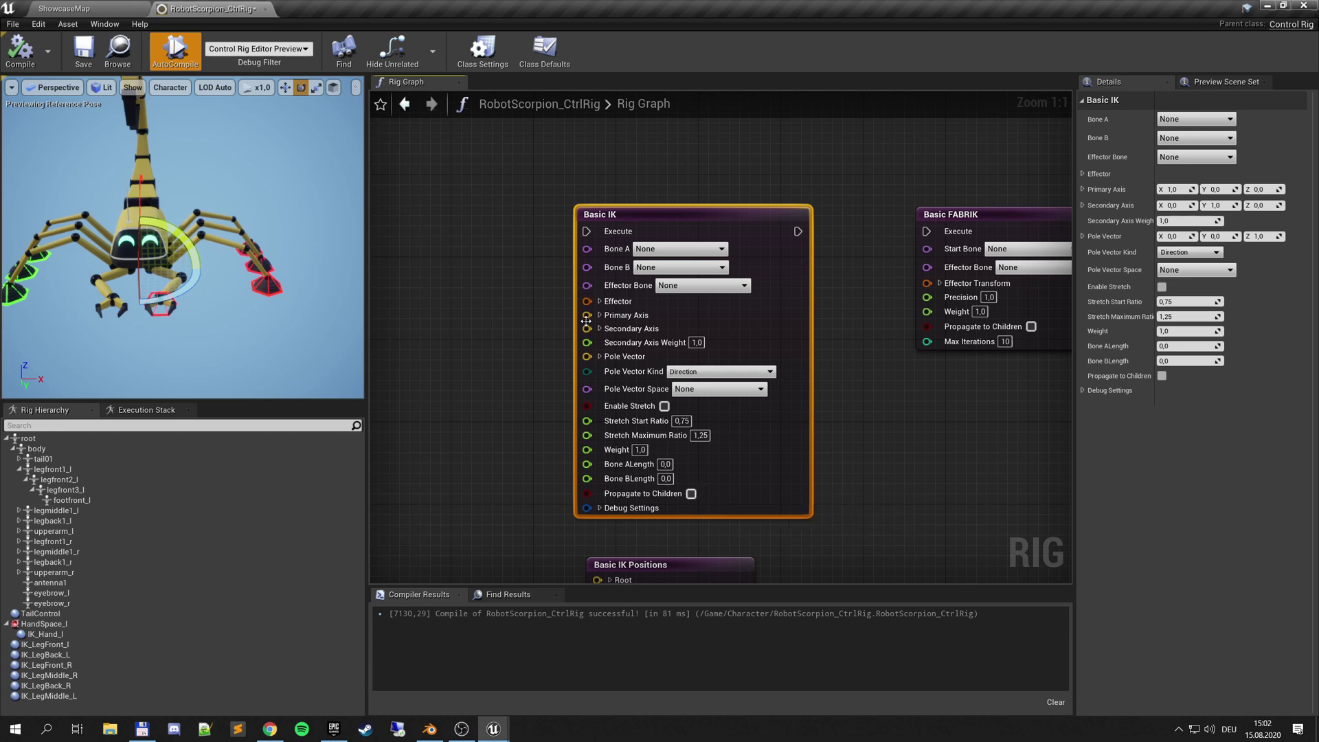
Step: Select the Basic IK Positions node and review its settings
right_drag(672, 460, 638, 196)
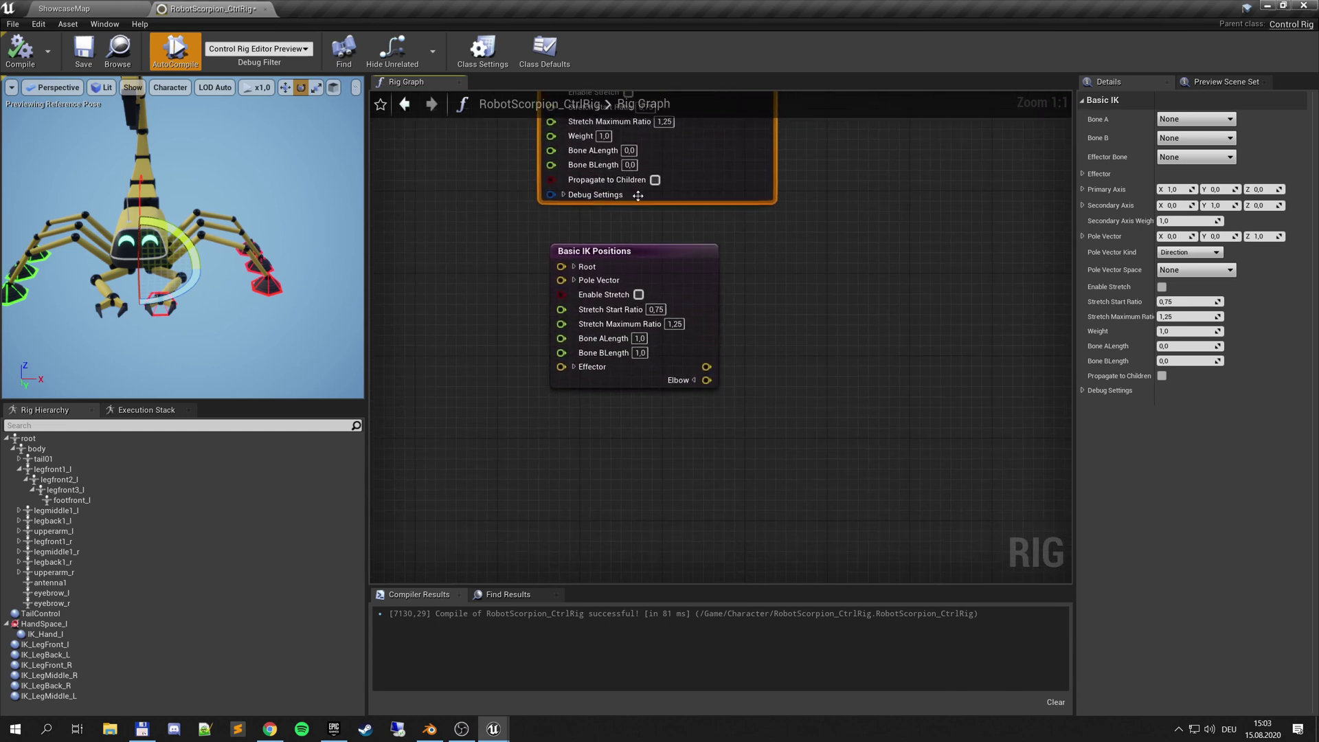
drag(507, 219, 619, 325)
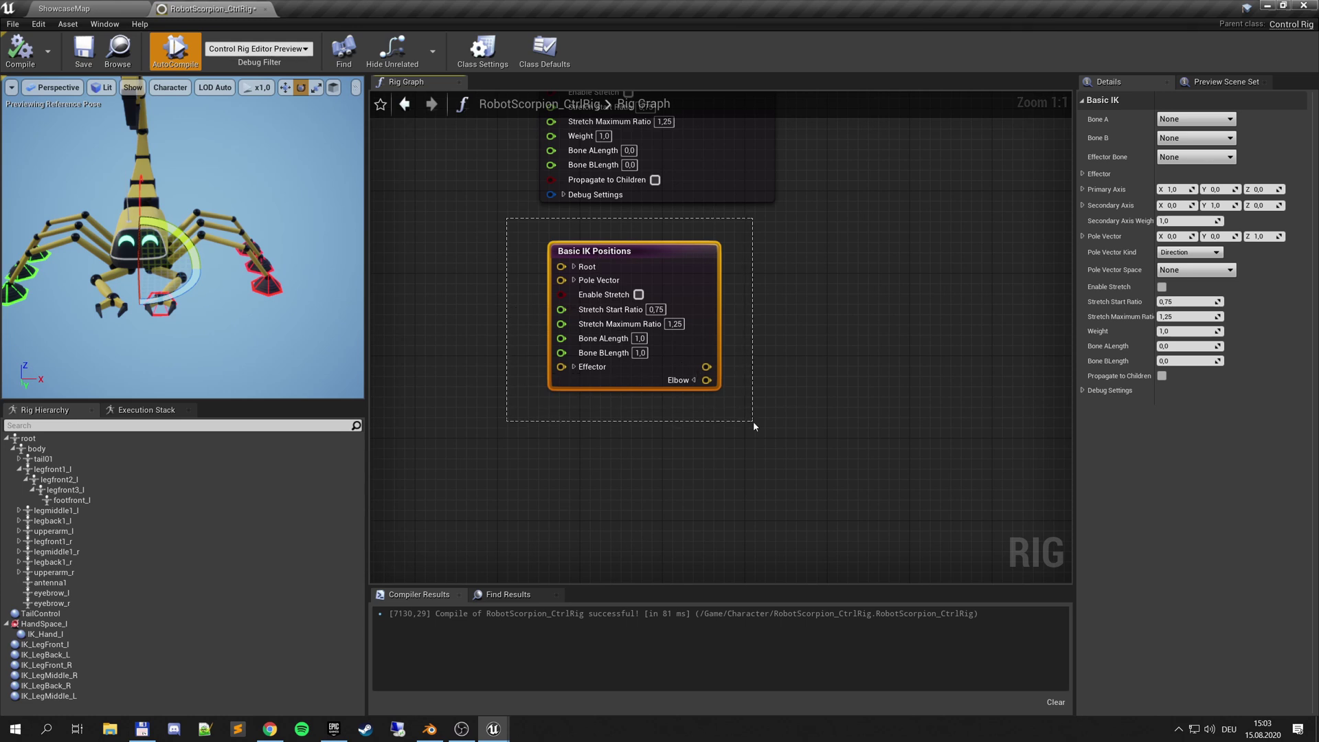
drag(753, 422, 753, 422)
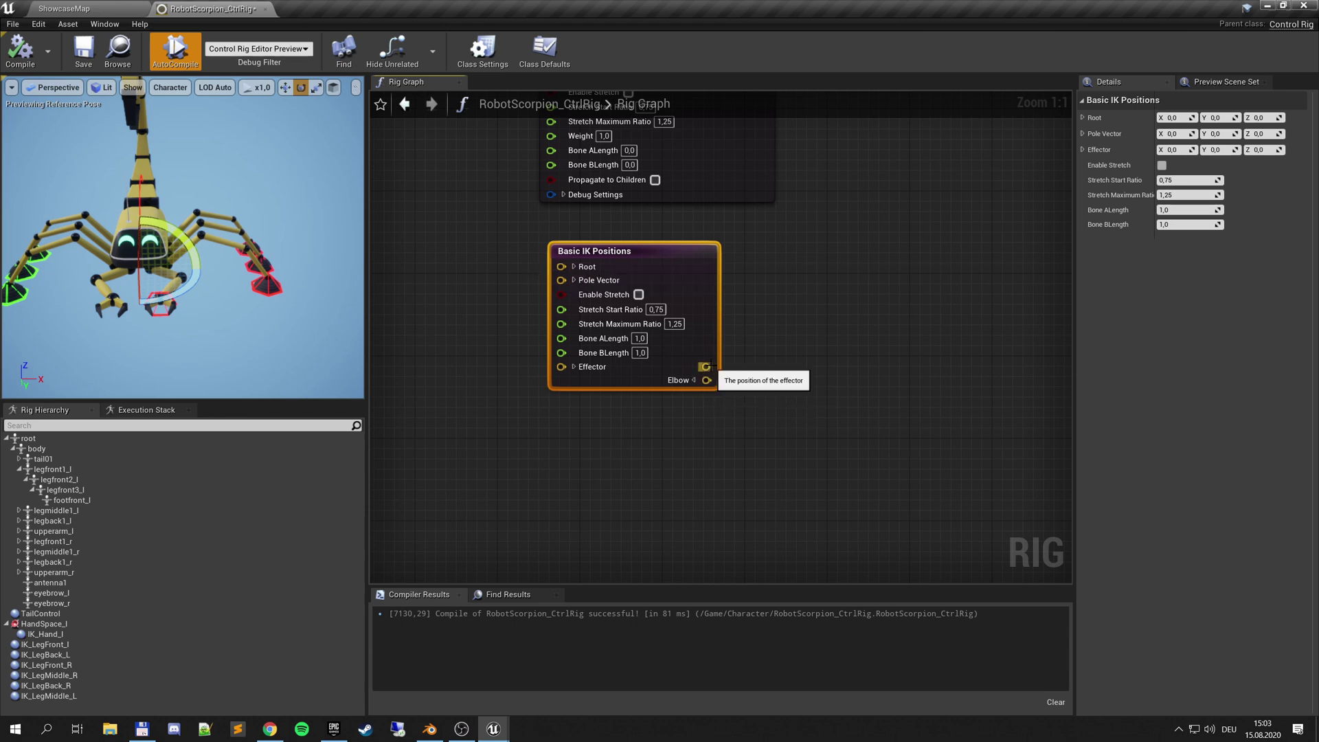
right_drag(761, 336, 709, 353)
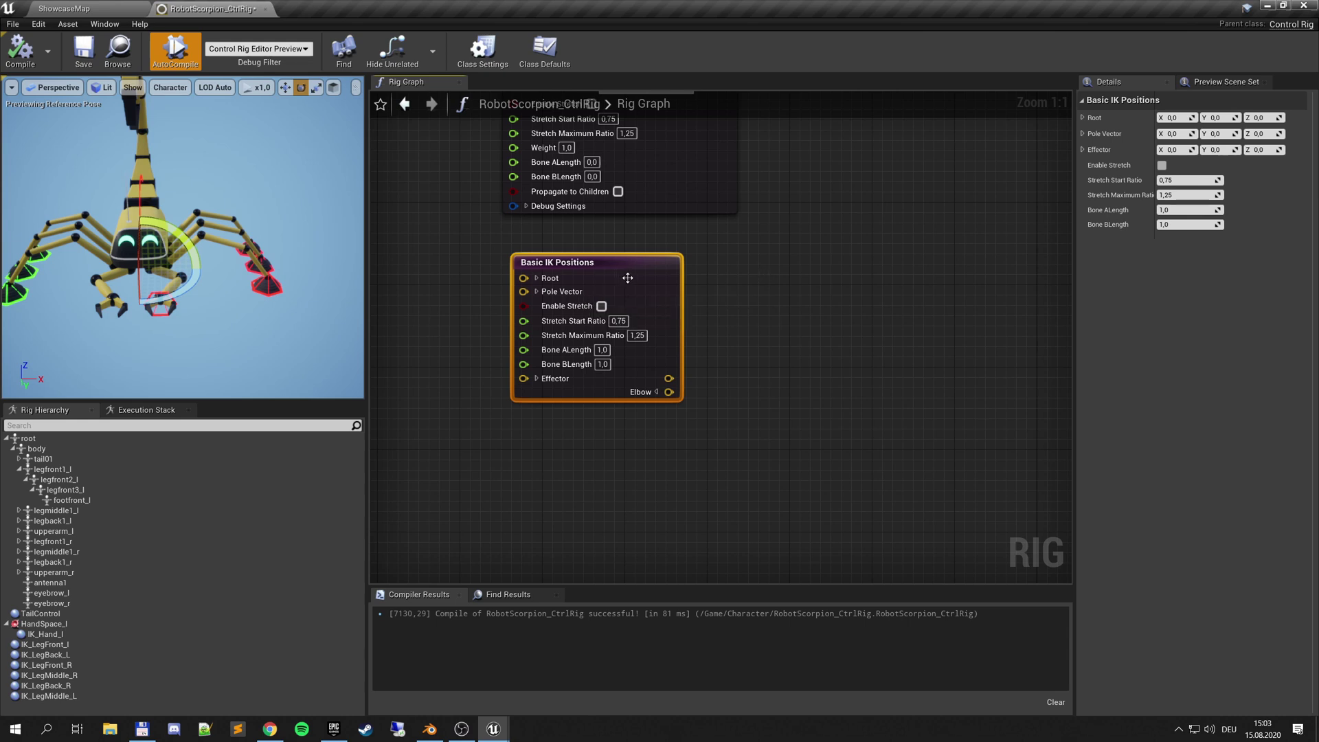
drag(485, 224, 710, 422)
right_drag(711, 422, 597, 427)
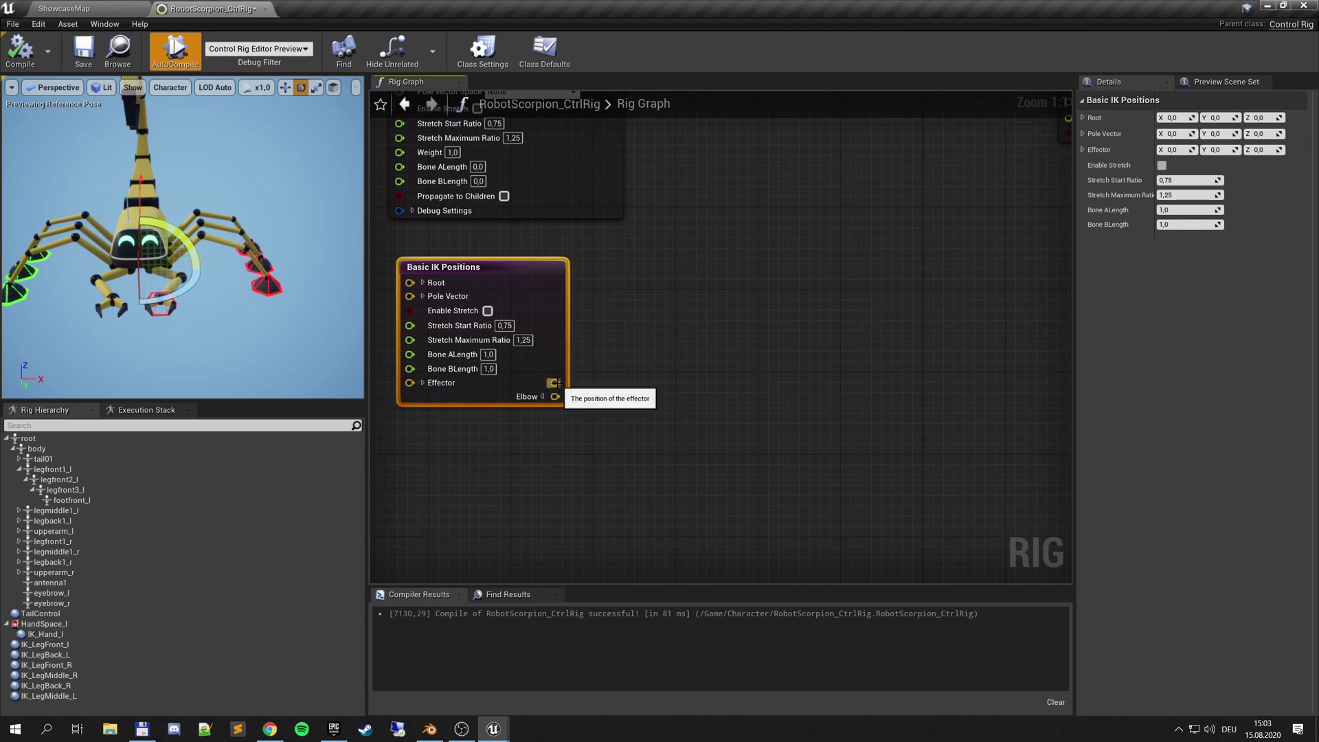
Step: Revisit Basic IK, then reselect Basic IK Positions to show its settings
scroll(633, 371, down, 4)
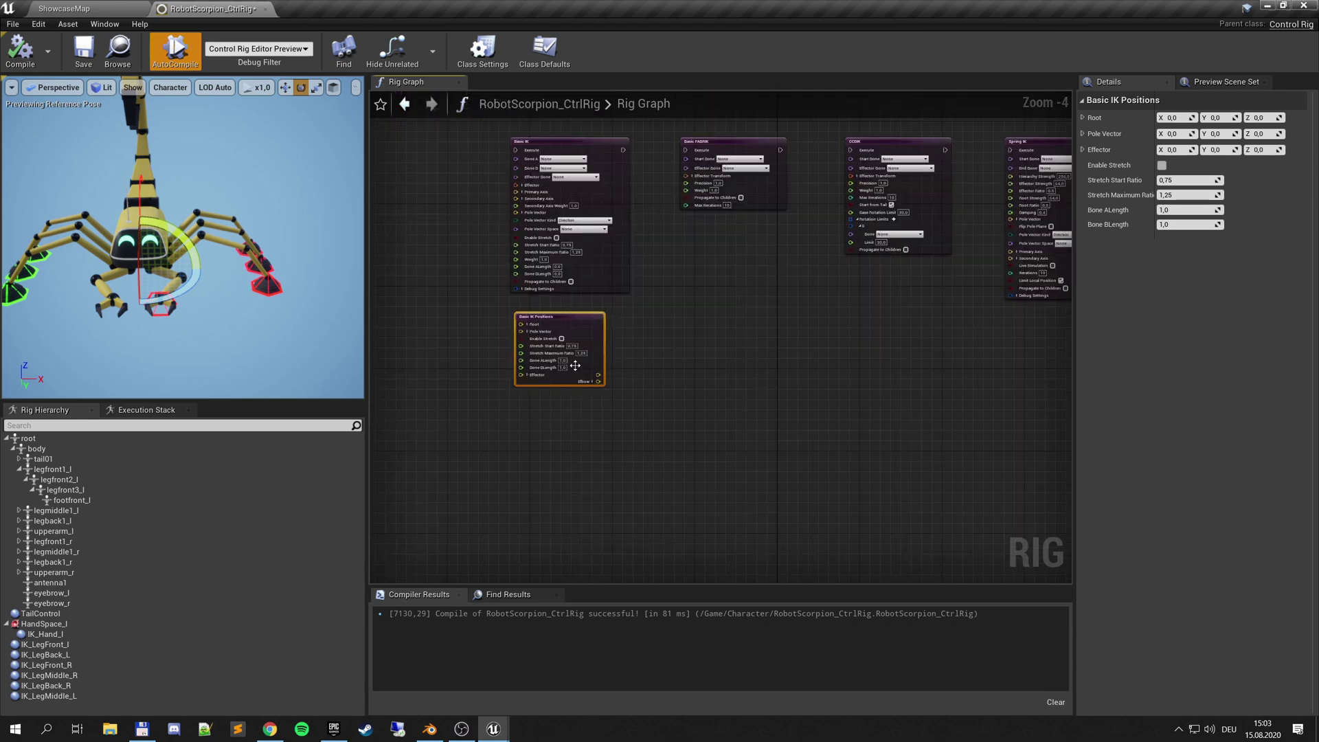
scroll(575, 366, up, 2)
click(611, 272)
right_drag(612, 272, 656, 505)
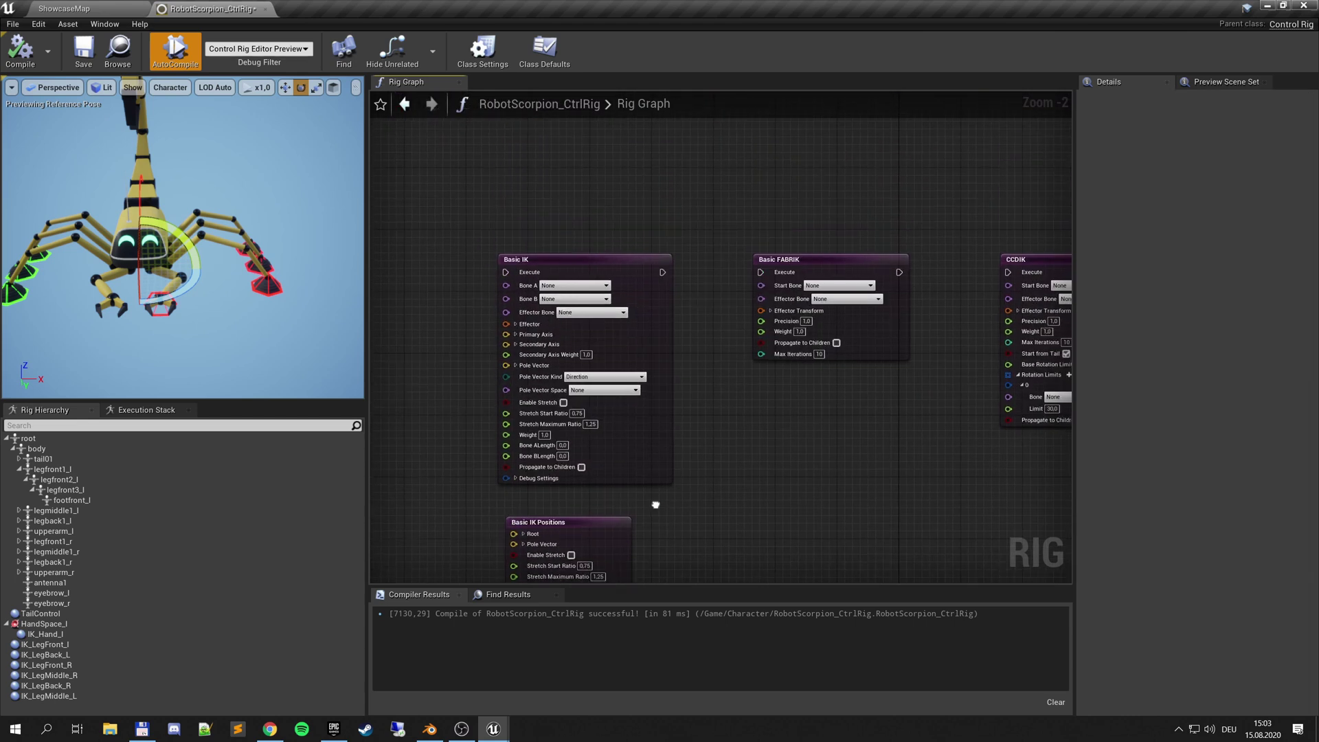
drag(457, 207, 675, 462)
right_drag(584, 534, 570, 371)
scroll(569, 370, up, 2)
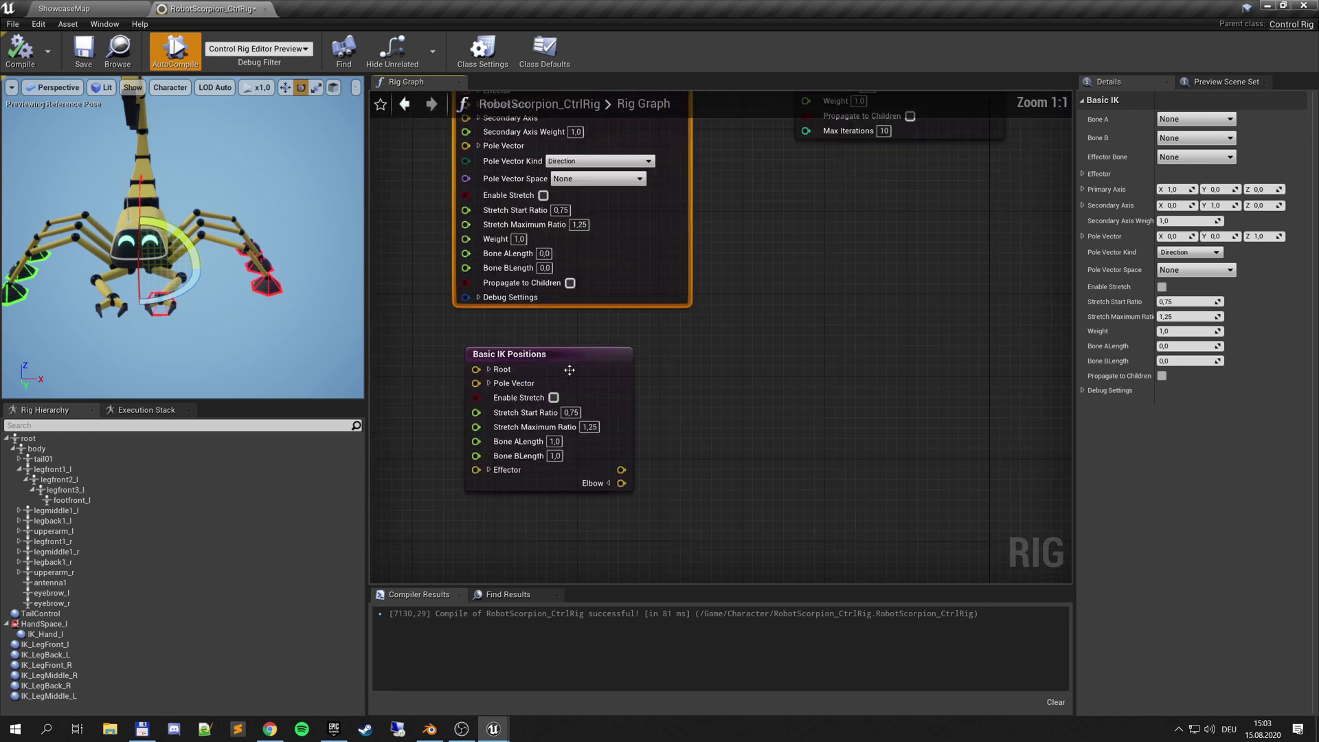
drag(457, 332, 572, 453)
drag(672, 525, 673, 524)
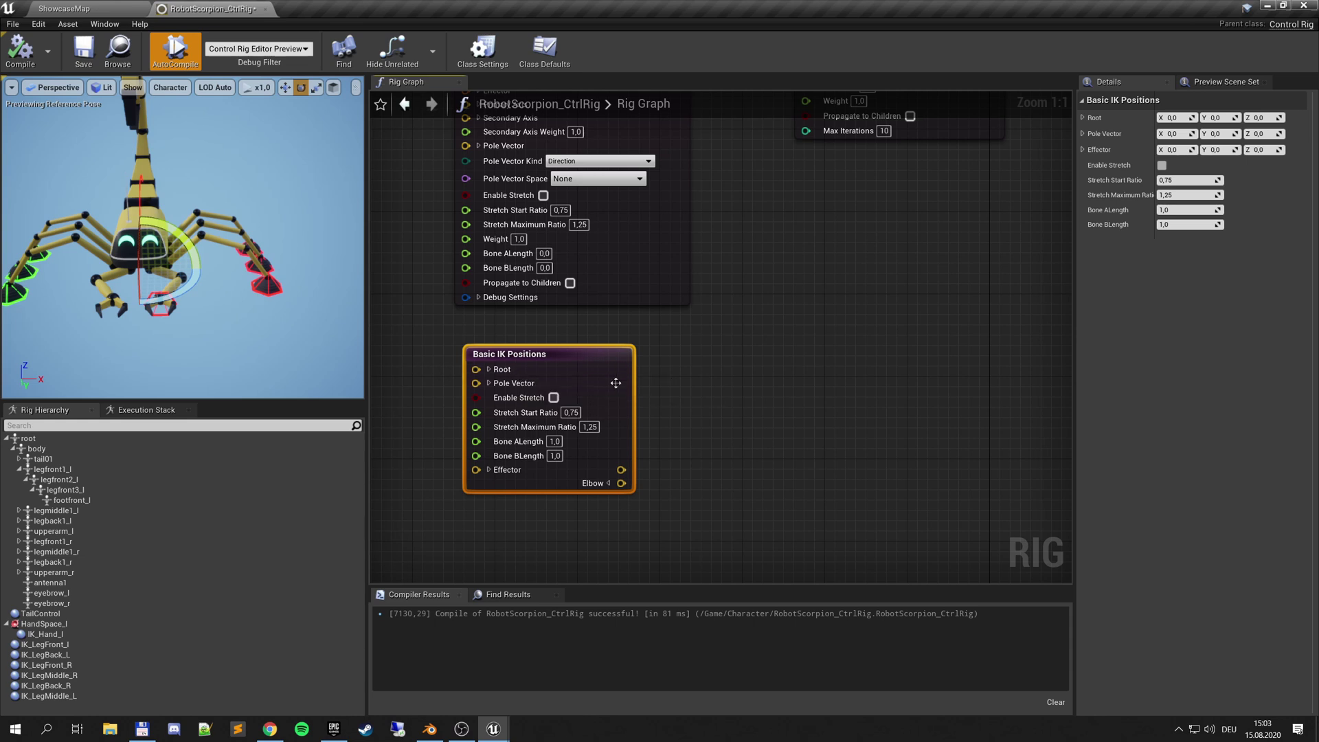
click(648, 371)
drag(569, 318, 565, 389)
Step: Select Basic FABRIK and then CCDIK to view each node's settings
right_drag(719, 369, 661, 417)
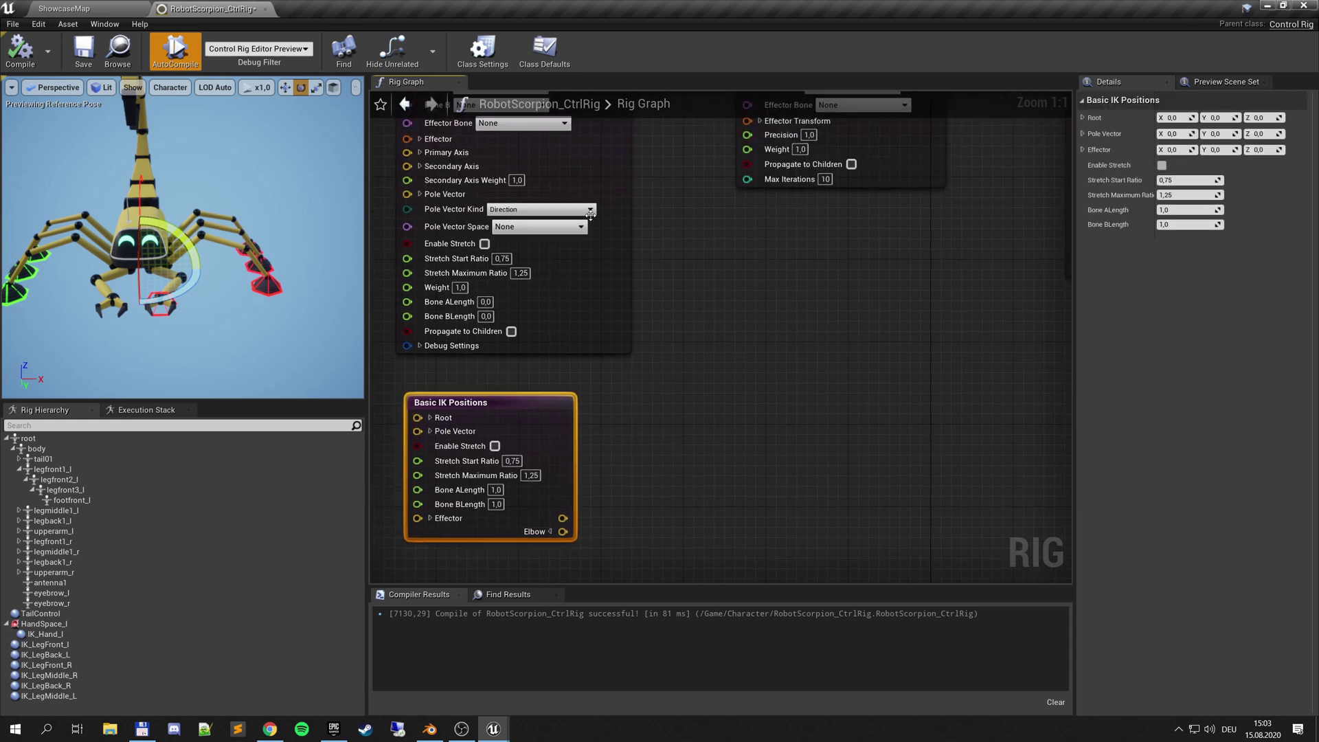
right_drag(706, 243, 480, 440)
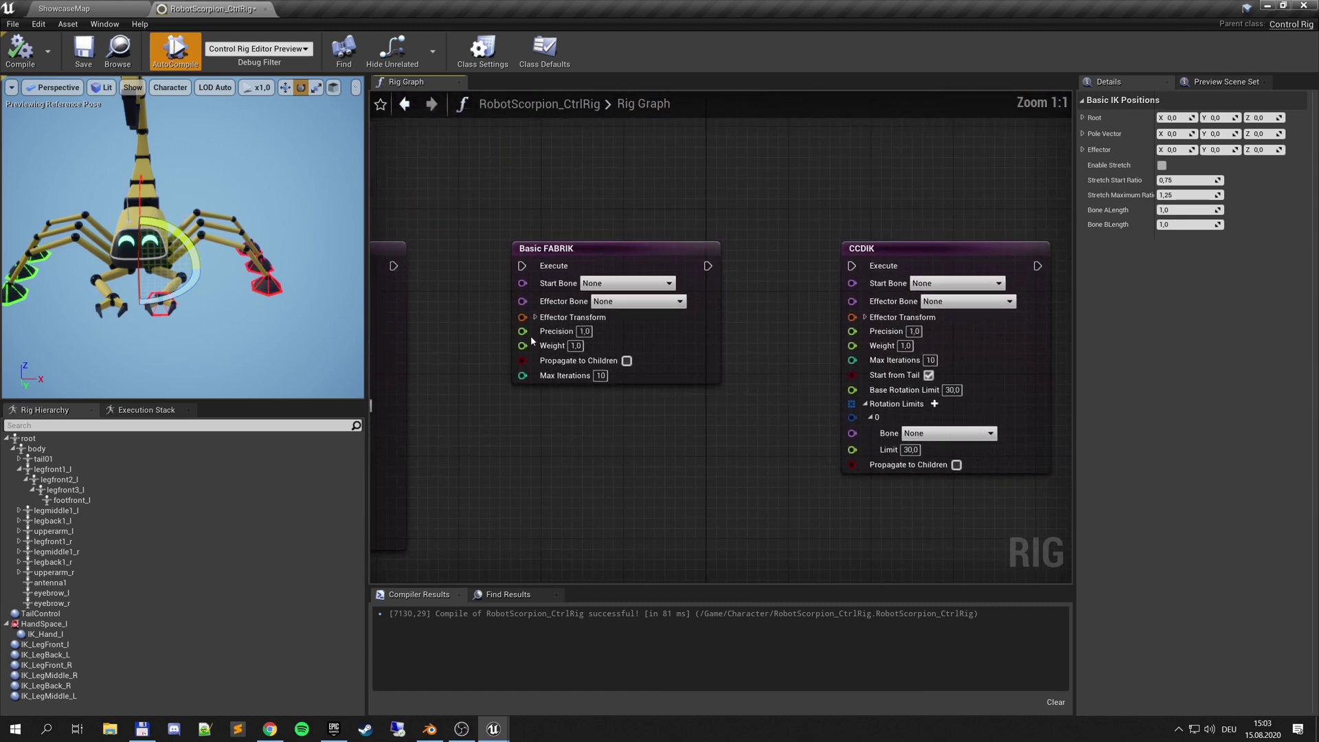
drag(458, 201, 742, 406)
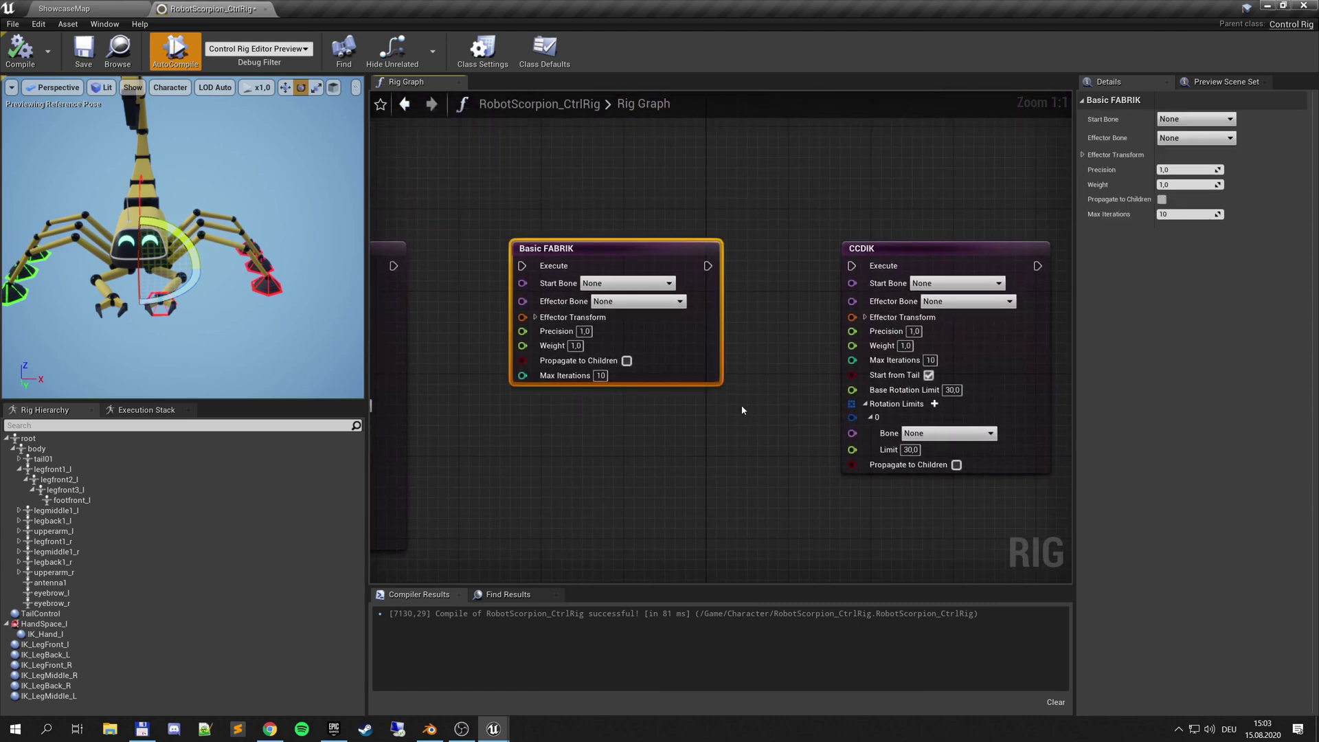
right_drag(794, 261, 496, 247)
drag(496, 198, 701, 410)
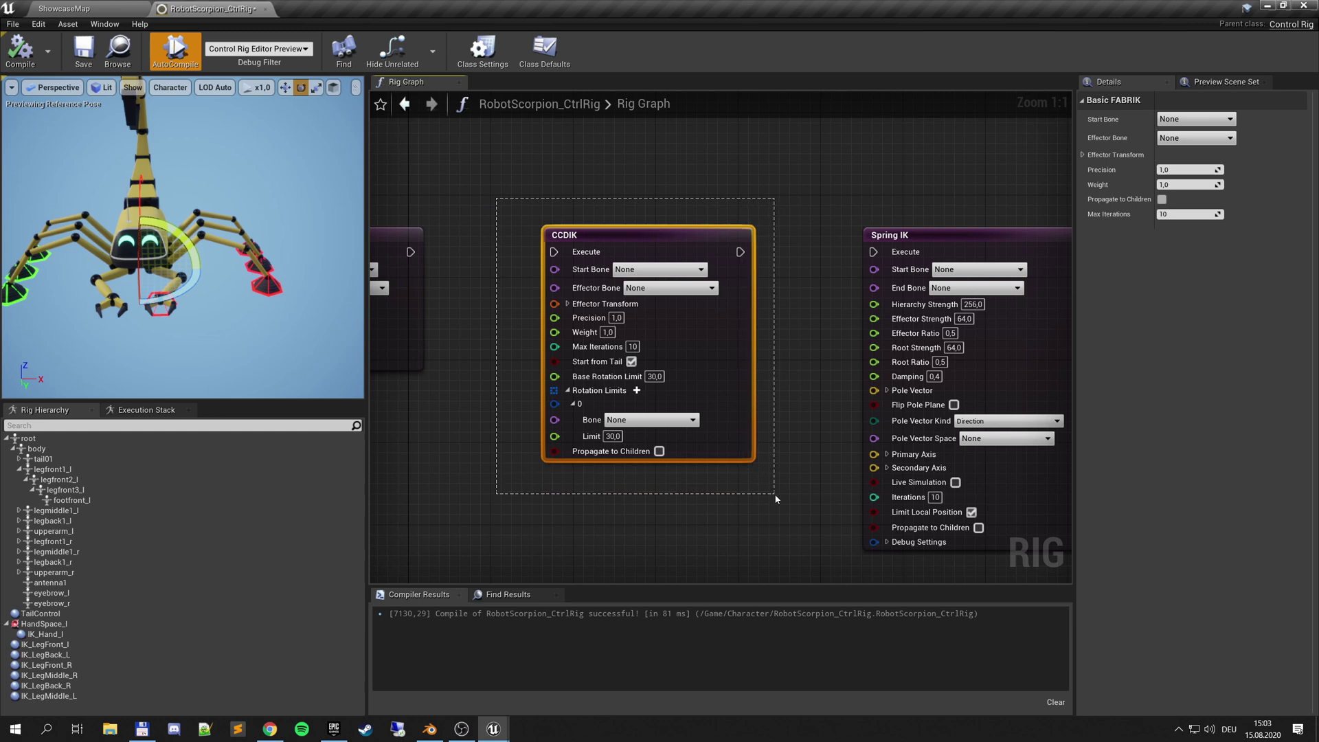
drag(776, 499, 776, 499)
Step: Select the Spring IK node and read its settings
right_drag(690, 456, 421, 418)
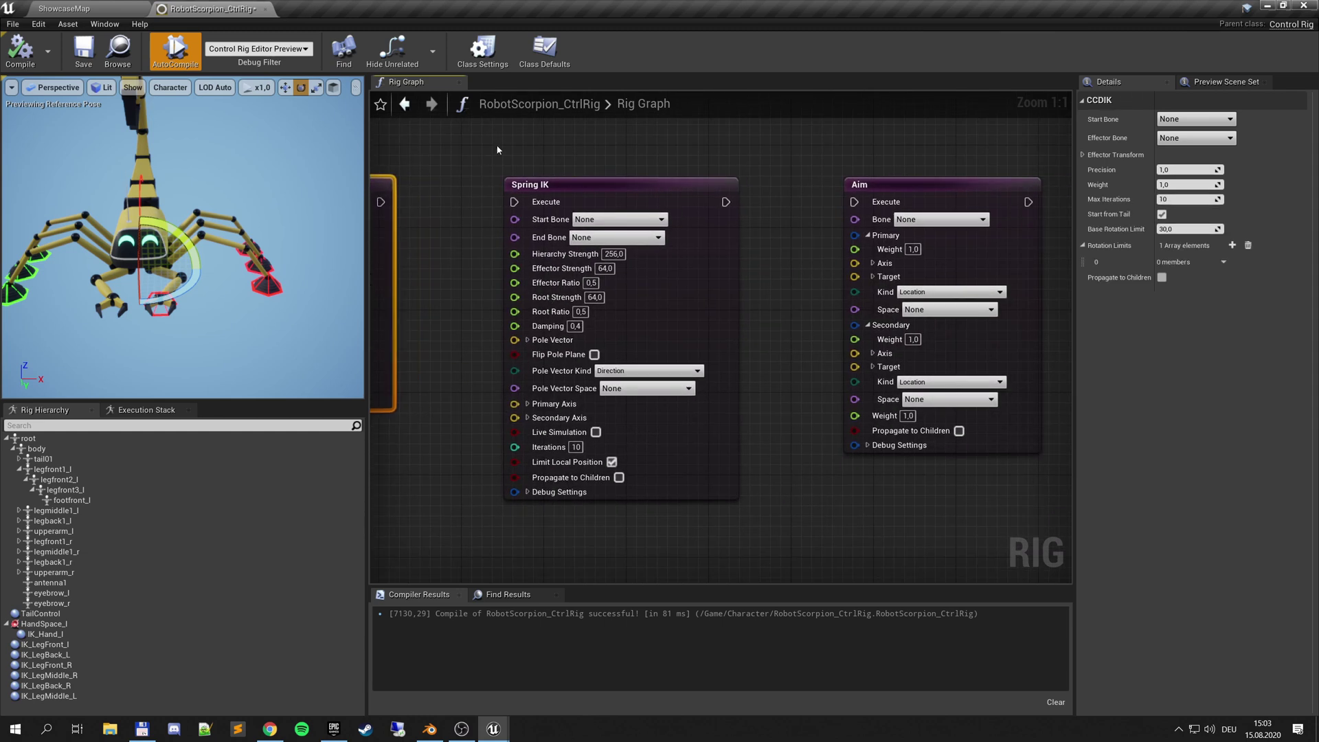
drag(498, 131, 691, 431)
drag(768, 535, 768, 534)
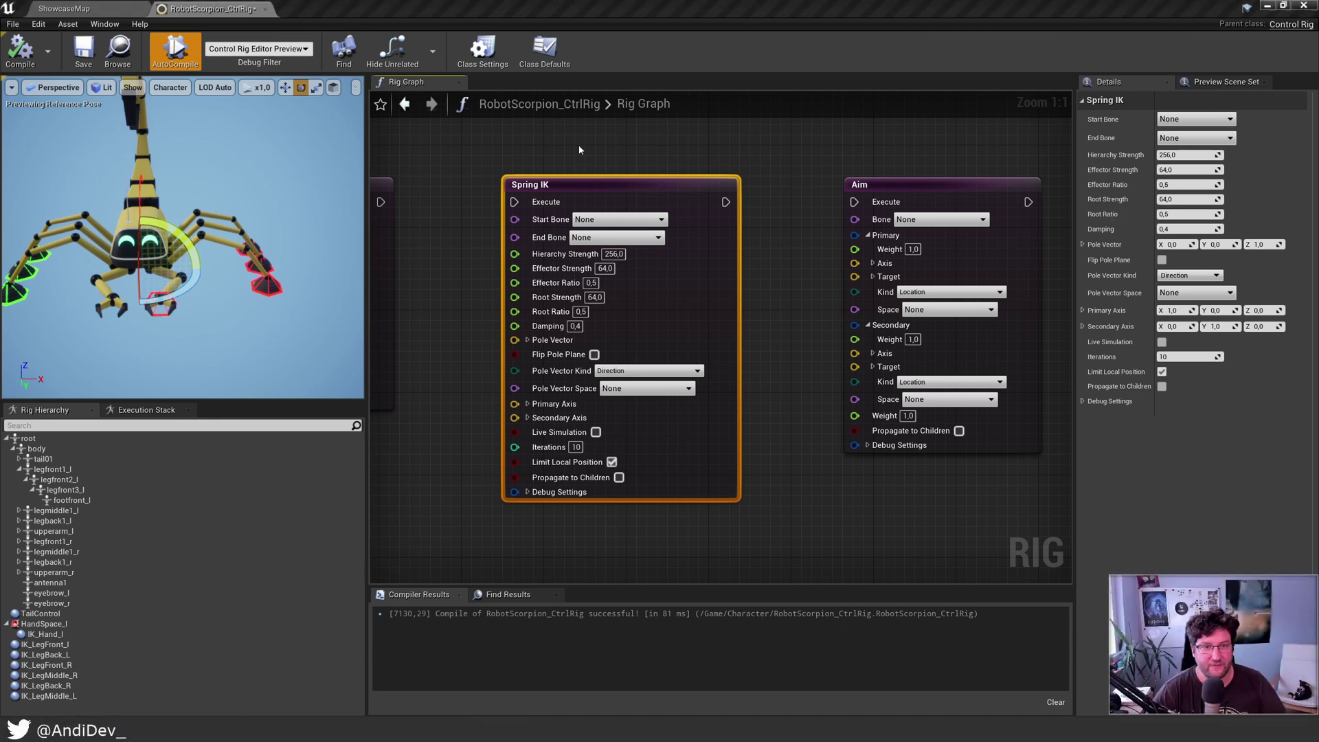
drag(496, 145, 782, 500)
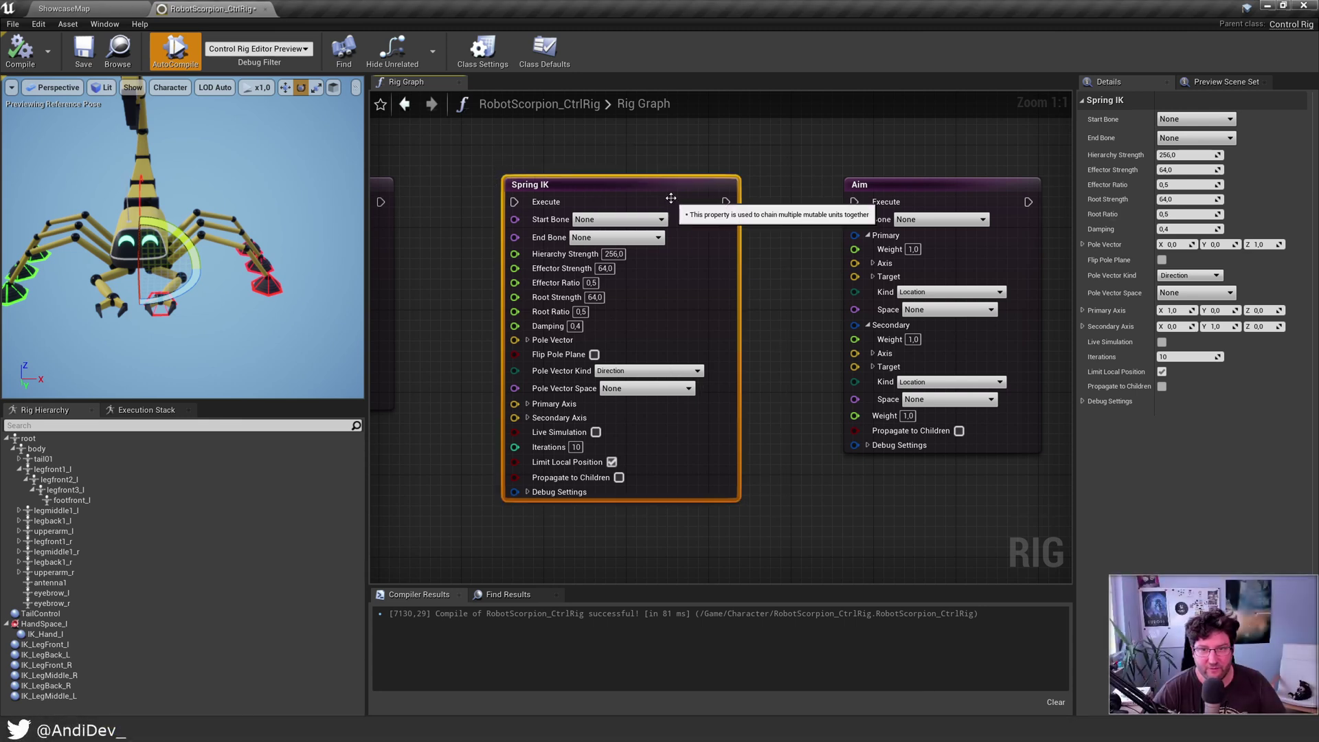
mouse_move(664, 189)
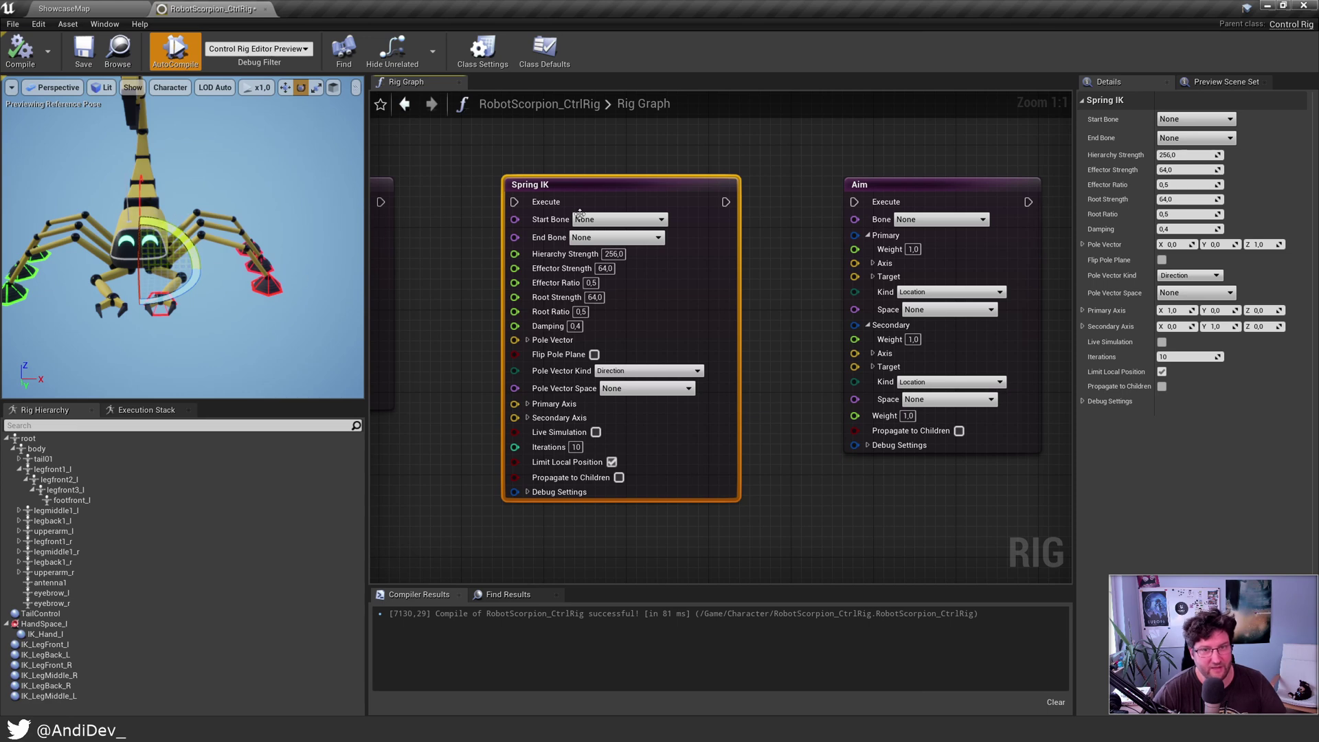
right_drag(691, 179, 481, 178)
Step: Select the Aim node, show its settings, and centre it in the graph
drag(613, 139, 797, 375)
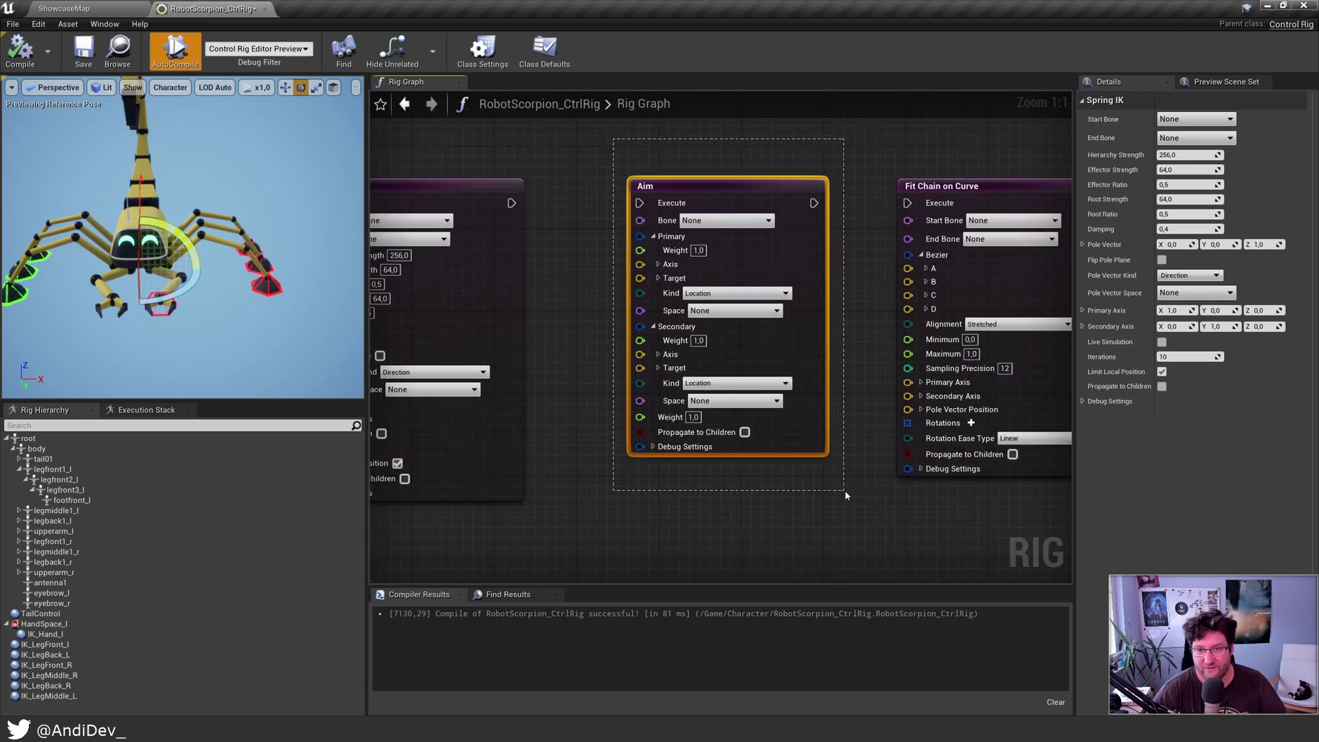
drag(846, 494, 846, 495)
right_drag(846, 495, 722, 447)
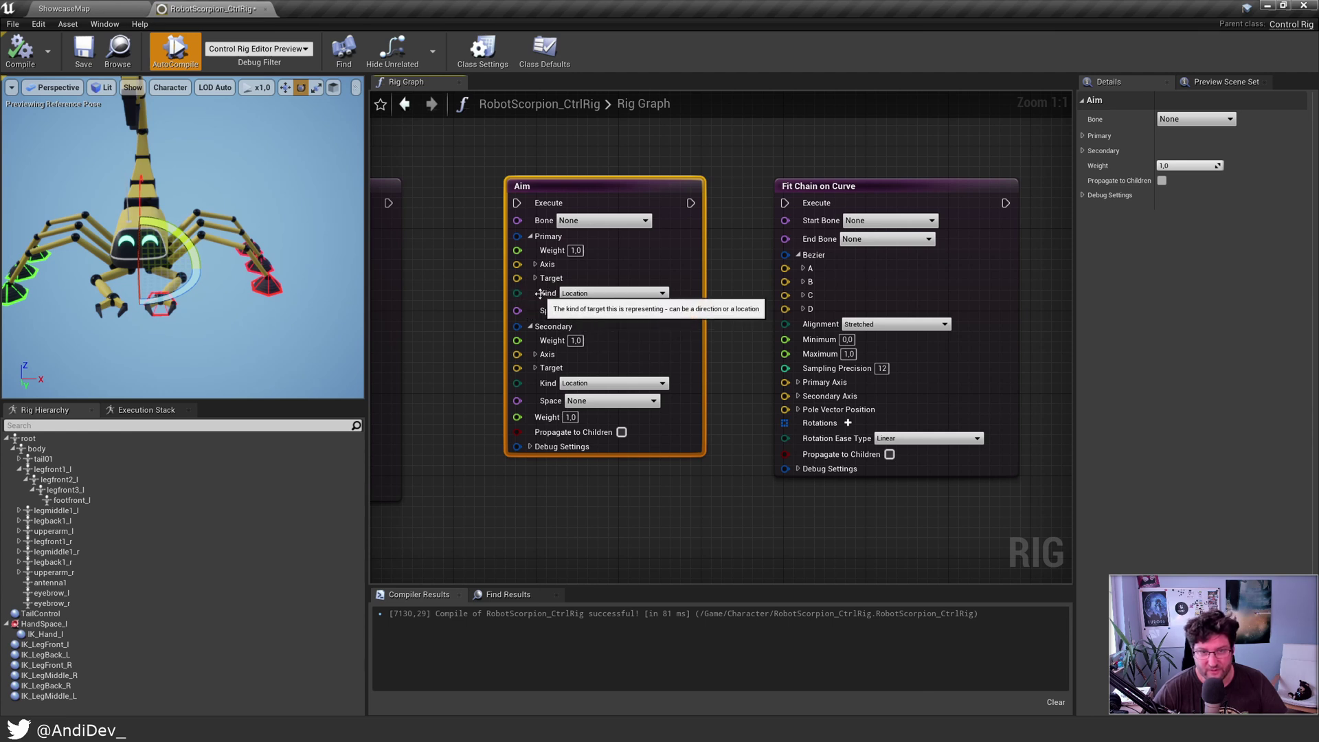
Step: Toggle the Aim Primary Kind to Direction and back to Location twice
click(585, 294)
click(594, 303)
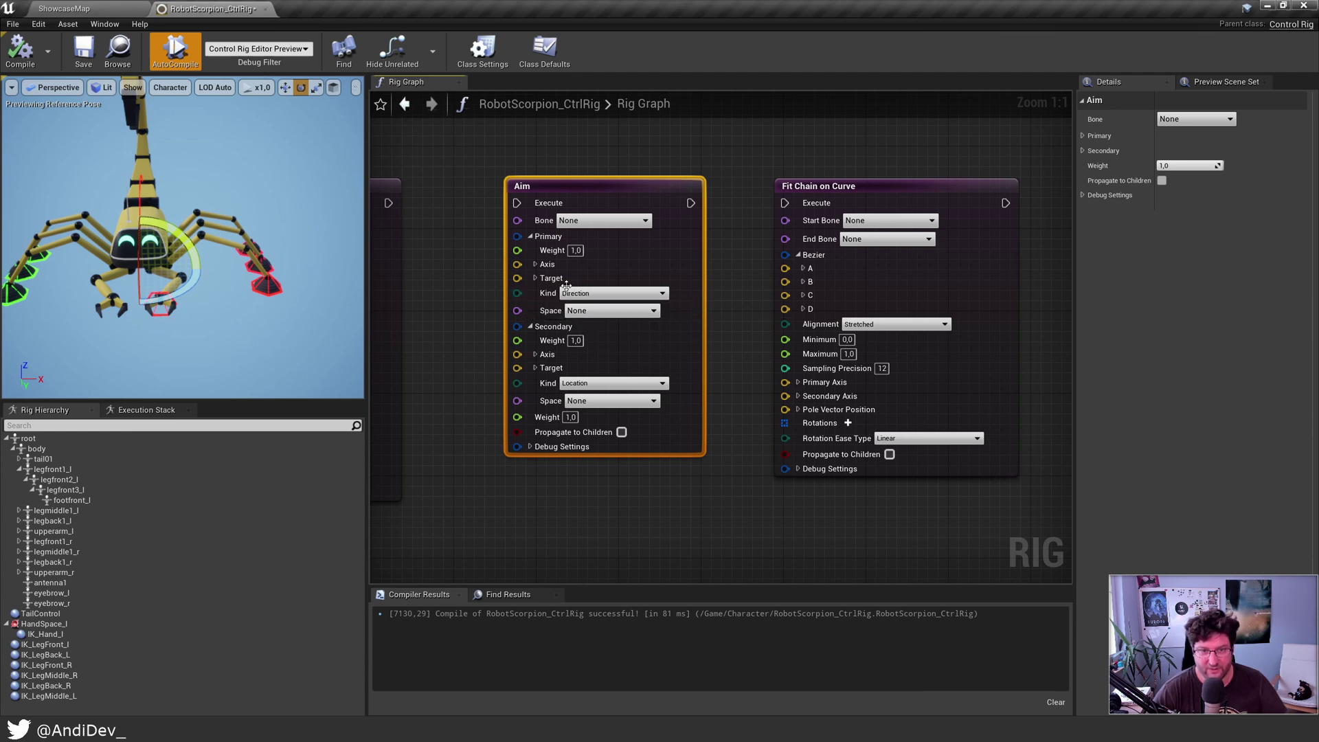
click(591, 294)
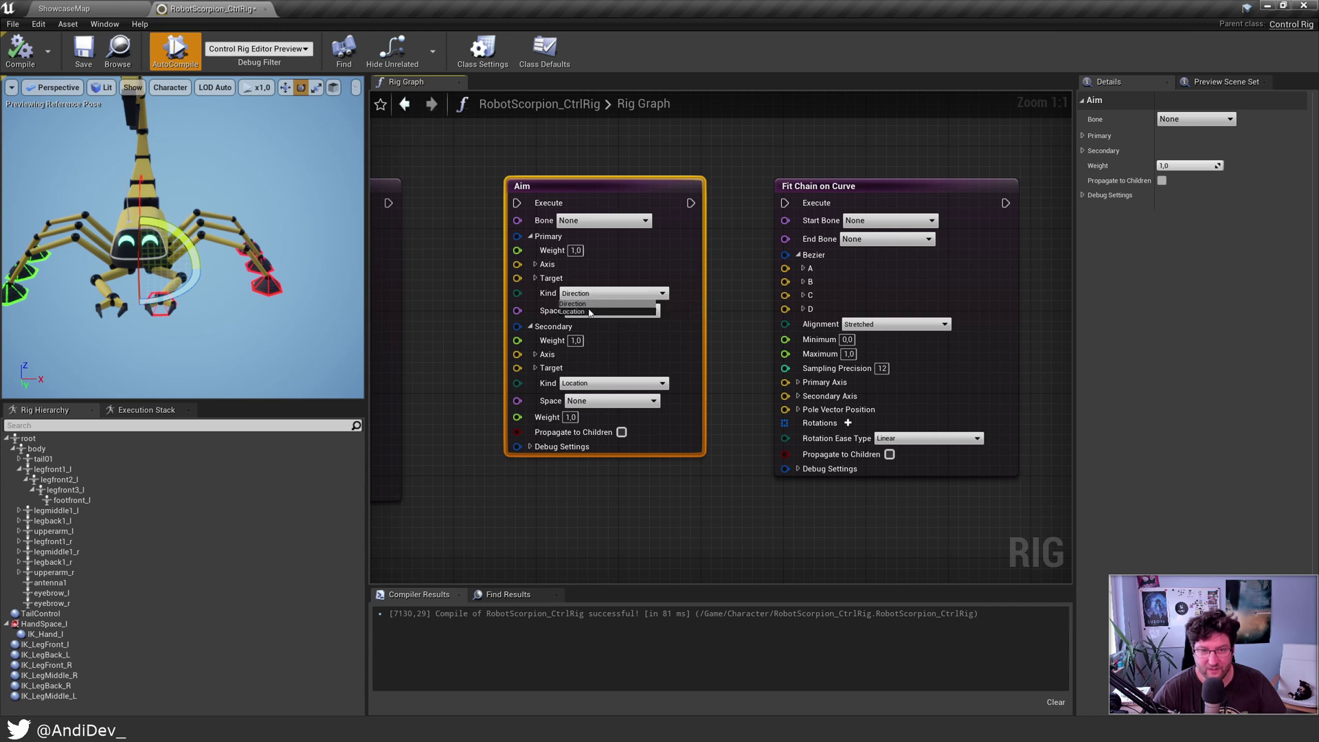
click(583, 313)
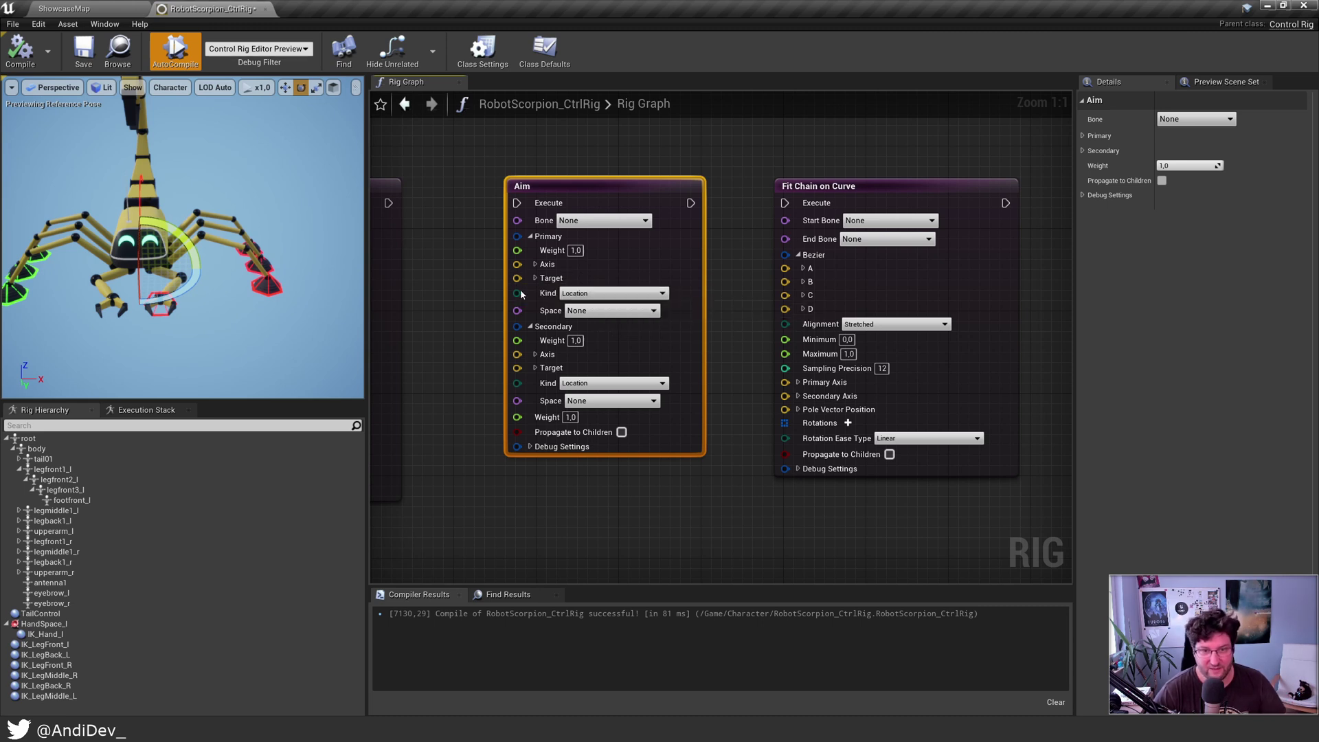
click(589, 293)
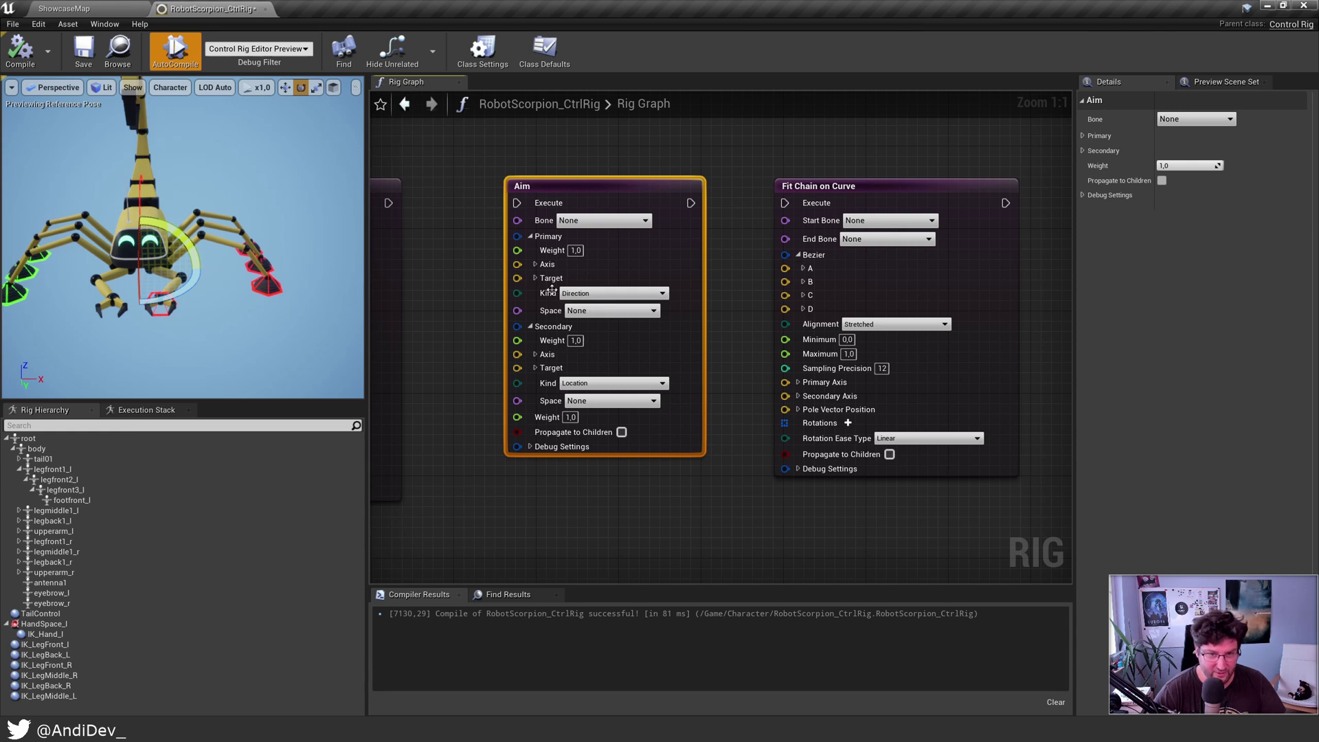
click(591, 294)
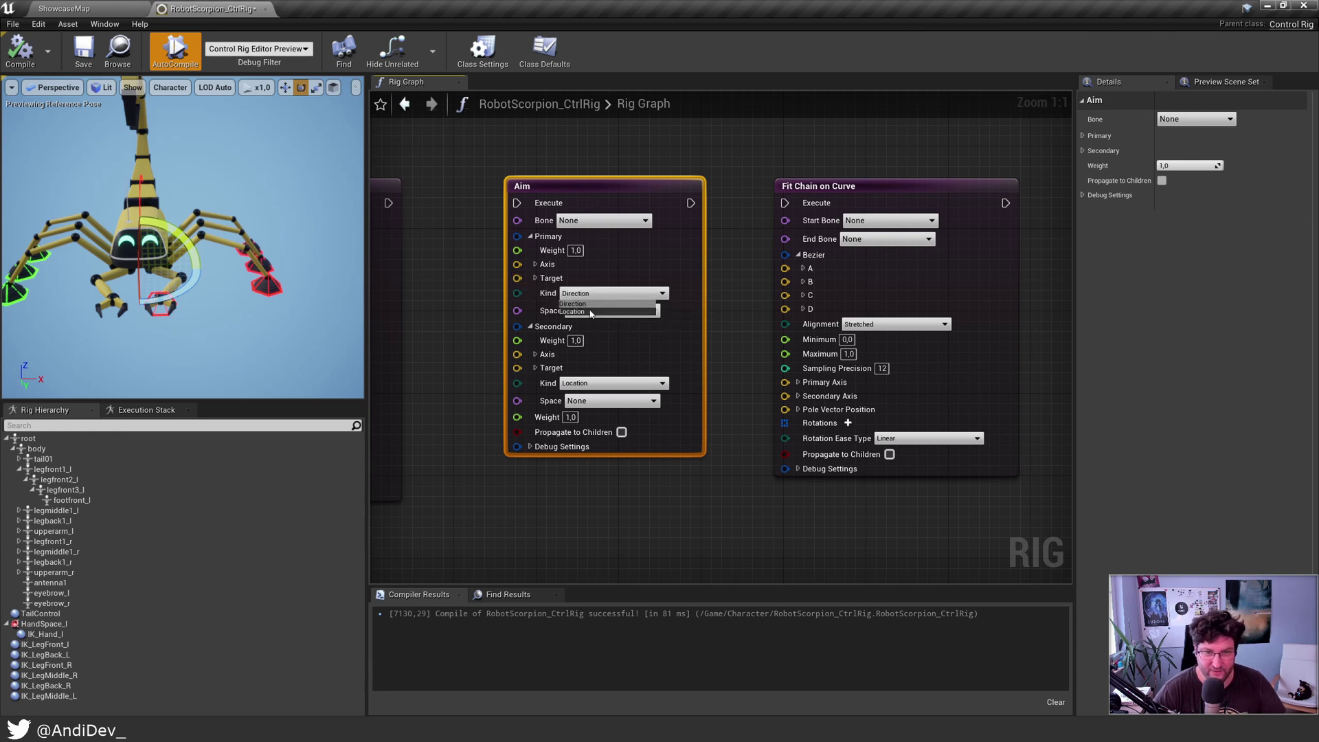
click(591, 313)
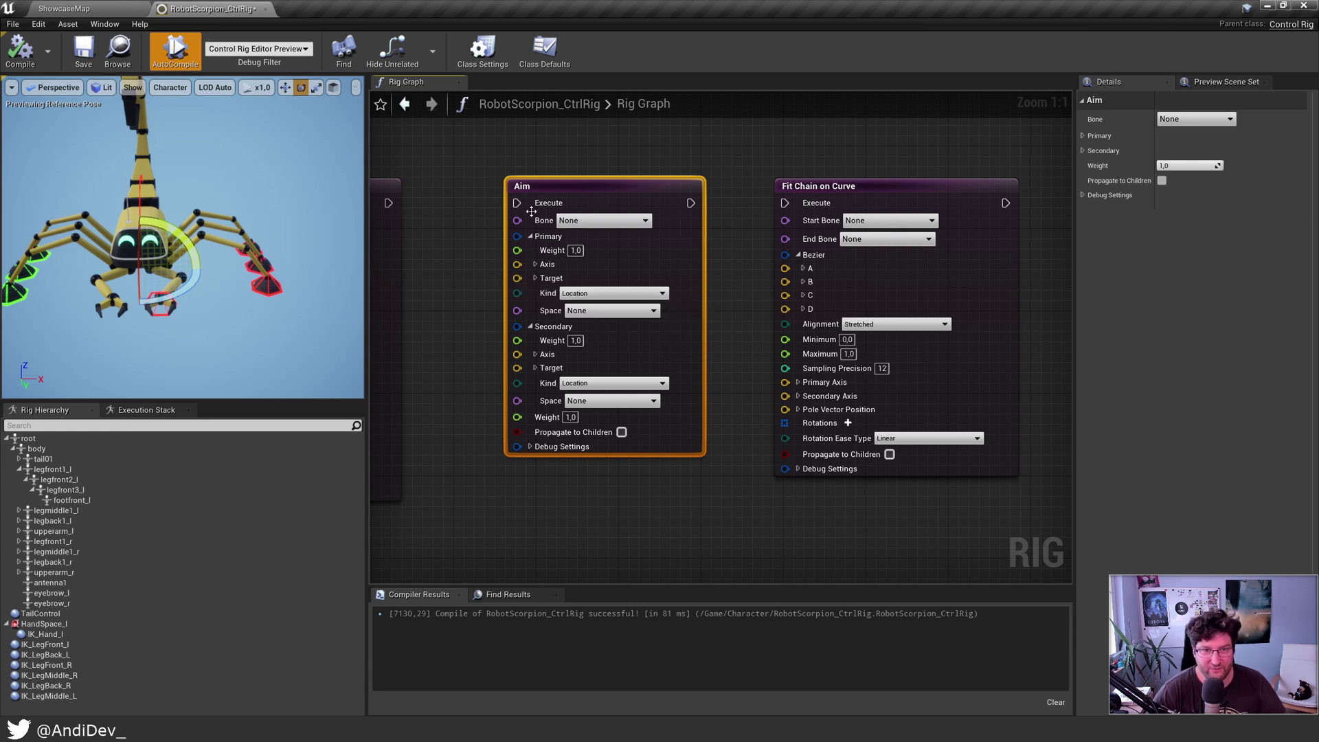
Step: Select Fit Chain on Curve to show its Bezier points, then orbit to a raised side view
right_drag(531, 211, 371, 287)
drag(482, 155, 527, 222)
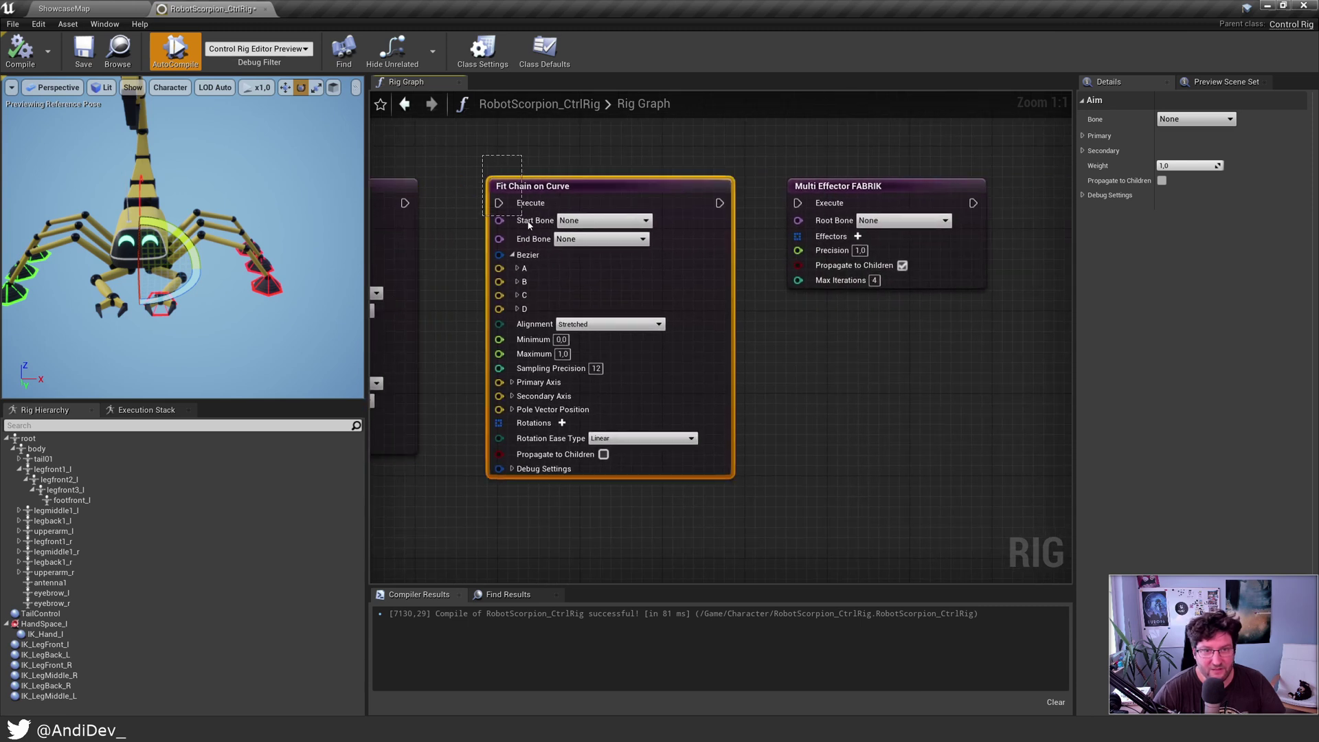
drag(764, 522, 763, 519)
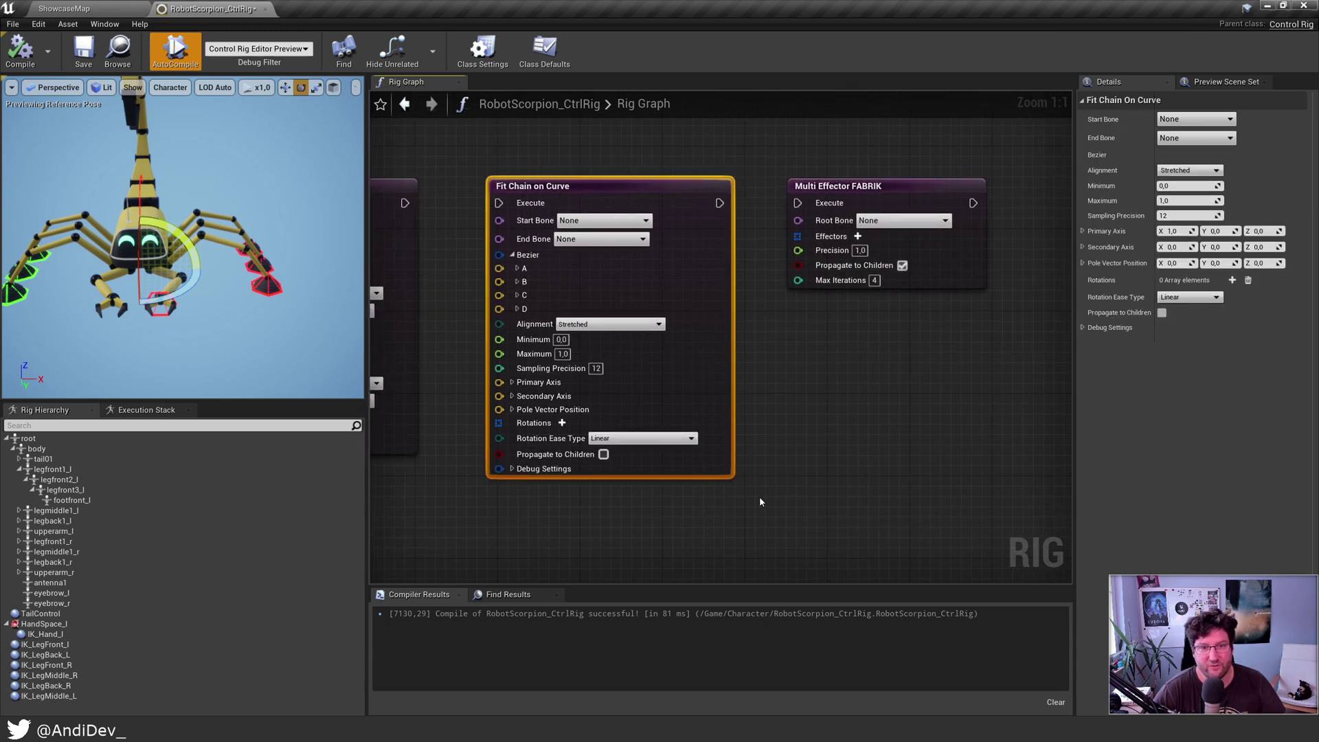
drag(487, 206, 498, 206)
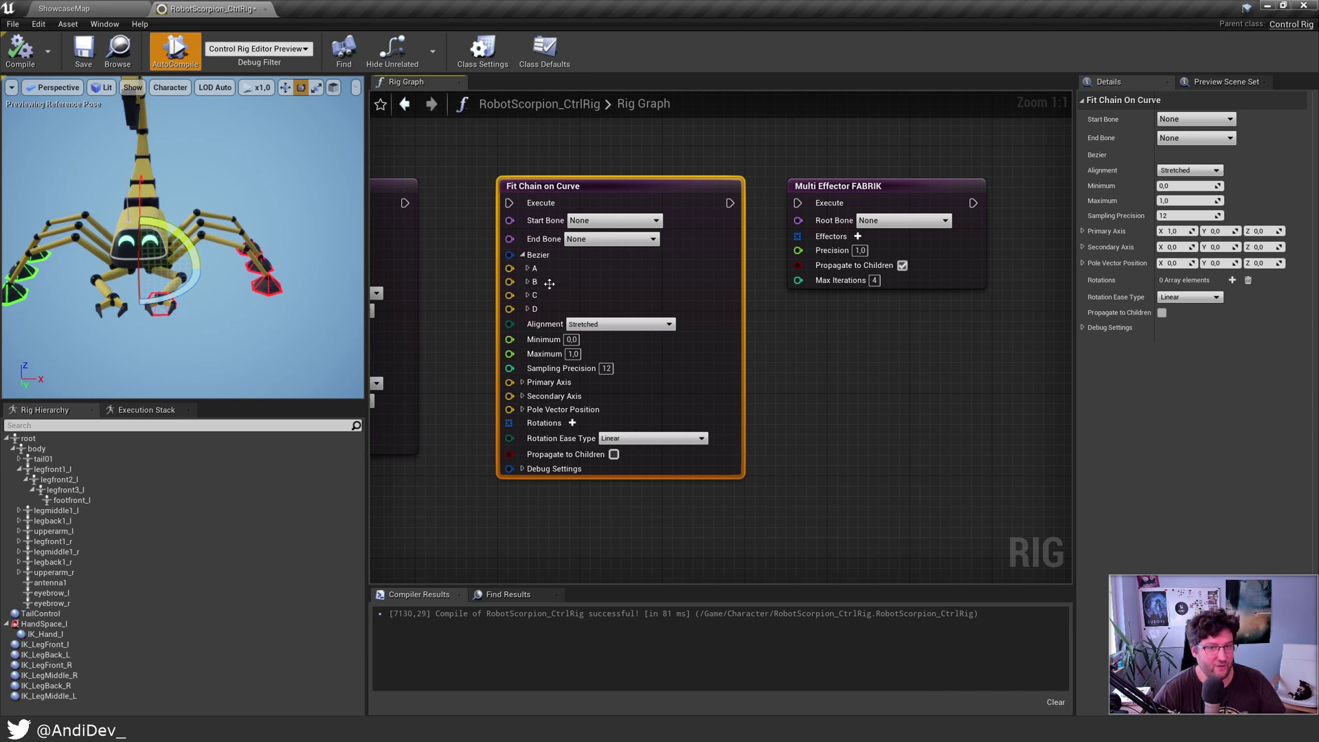
right_drag(321, 205, 157, 210)
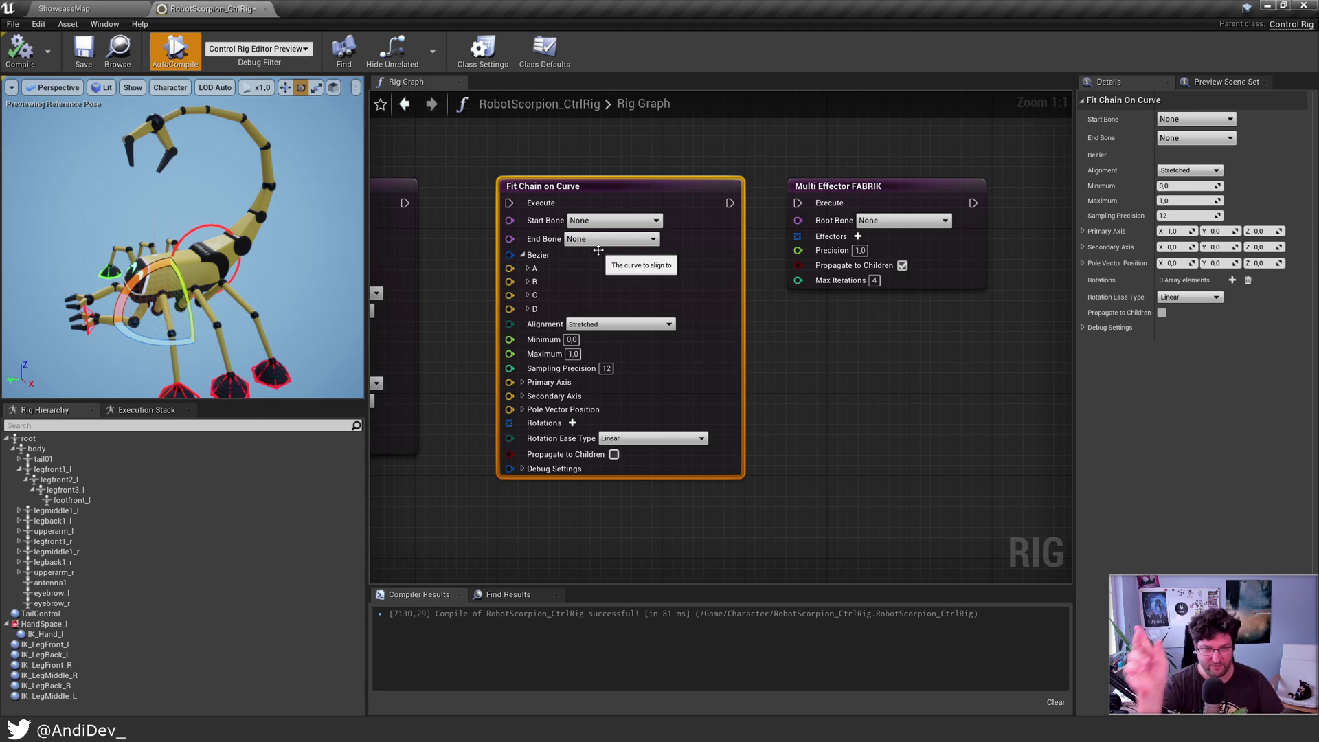
Step: Select Multi Effector FABRIK and move Begin Execute into an empty area clear of the leg chain
right_drag(734, 290, 461, 307)
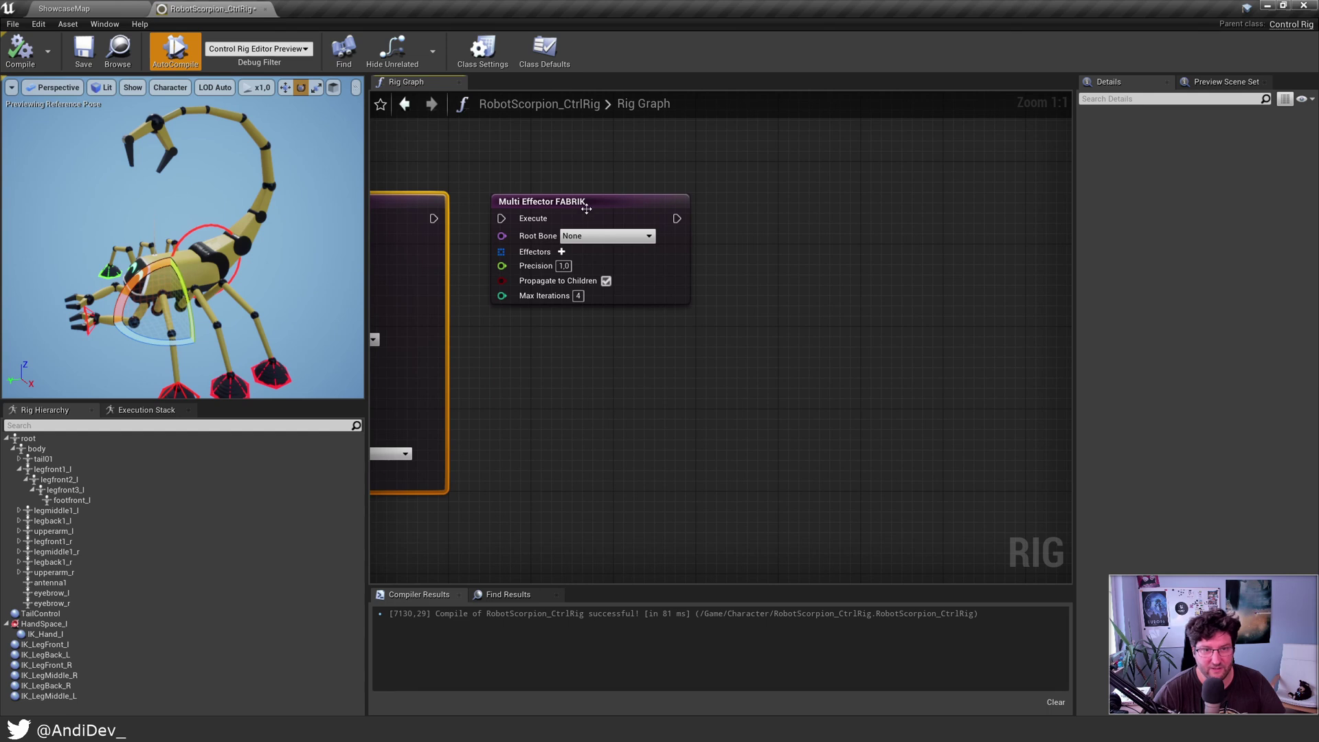
drag(583, 204, 607, 200)
drag(496, 149, 656, 307)
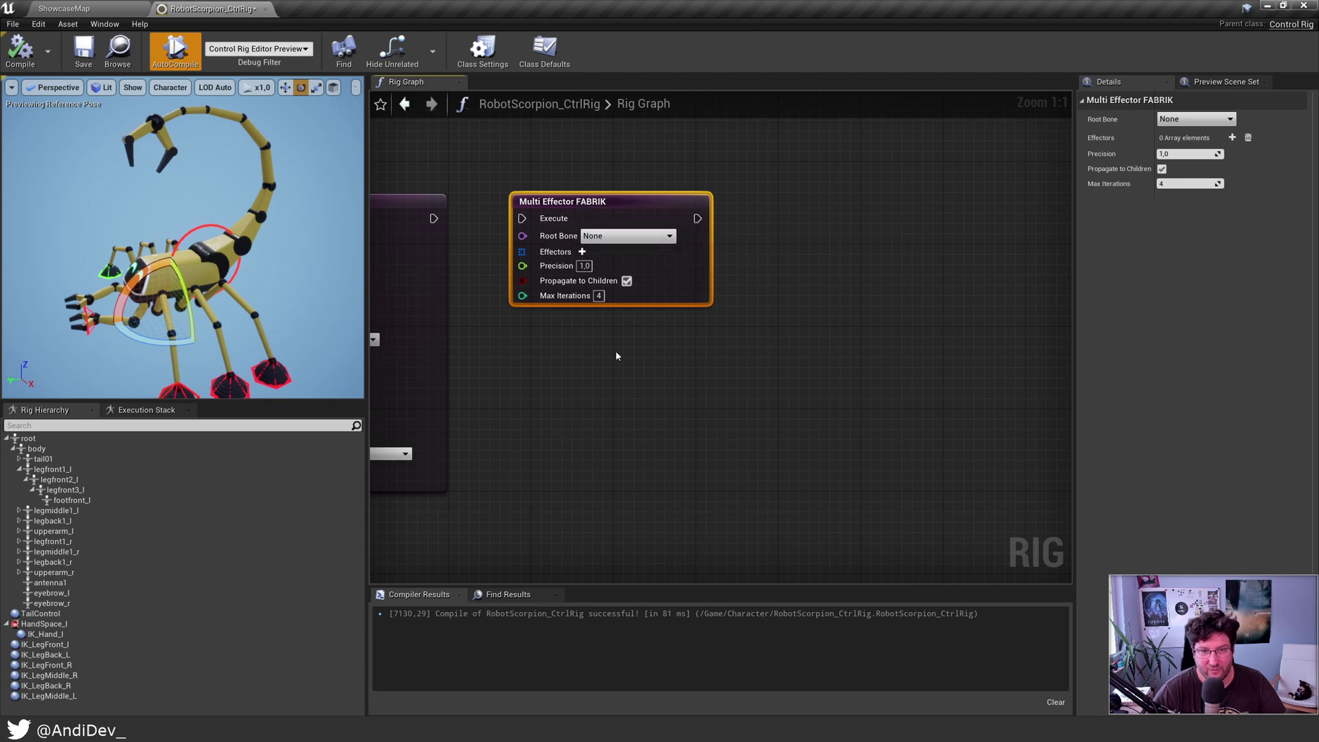
scroll(604, 361, down, 12)
scroll(674, 268, up, 9)
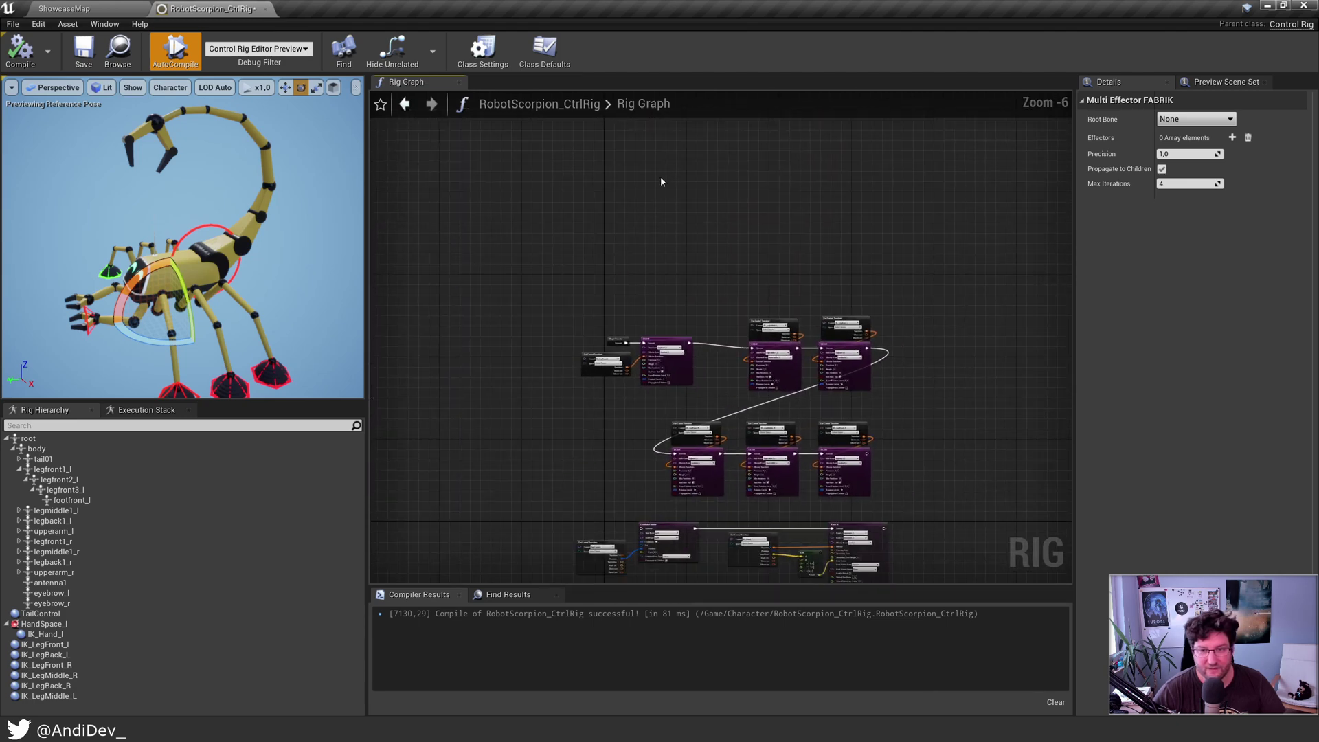
right_drag(589, 276, 669, 221)
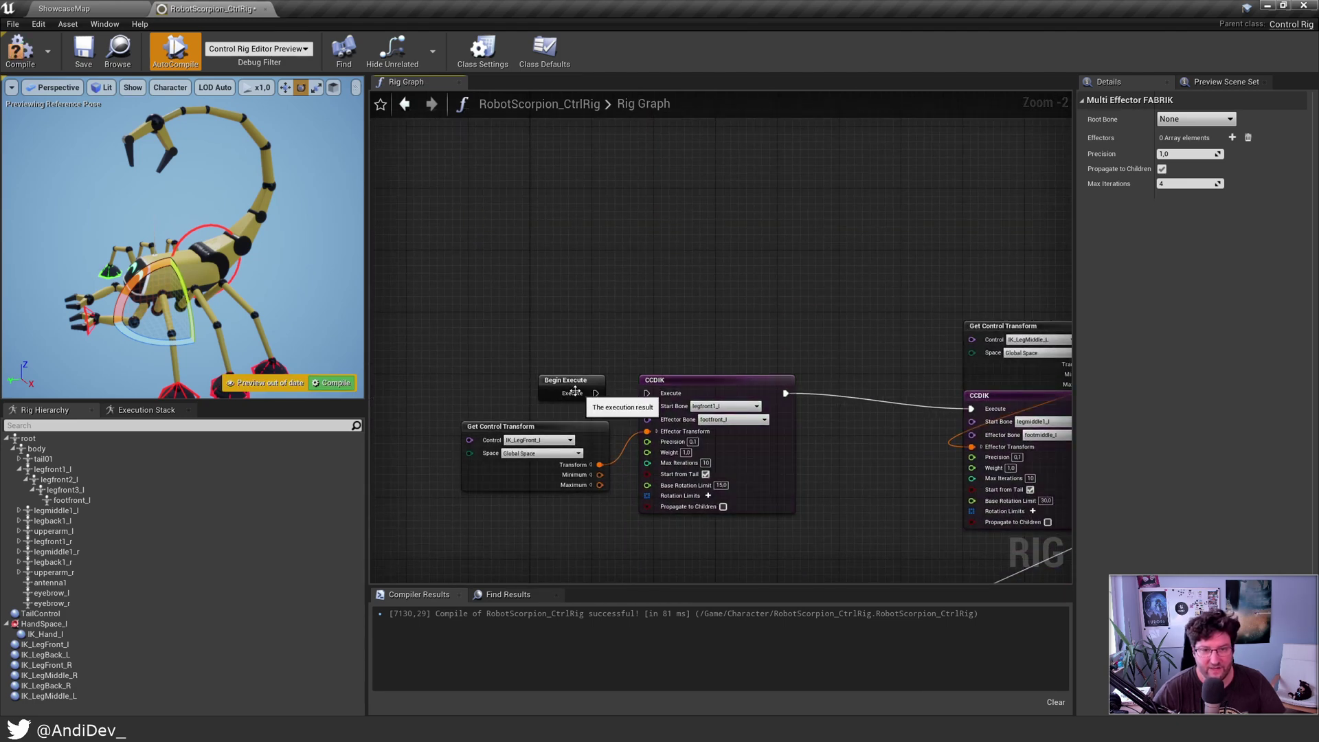
drag(571, 388, 571, 161)
right_drag(570, 161, 483, 365)
drag(483, 365, 483, 301)
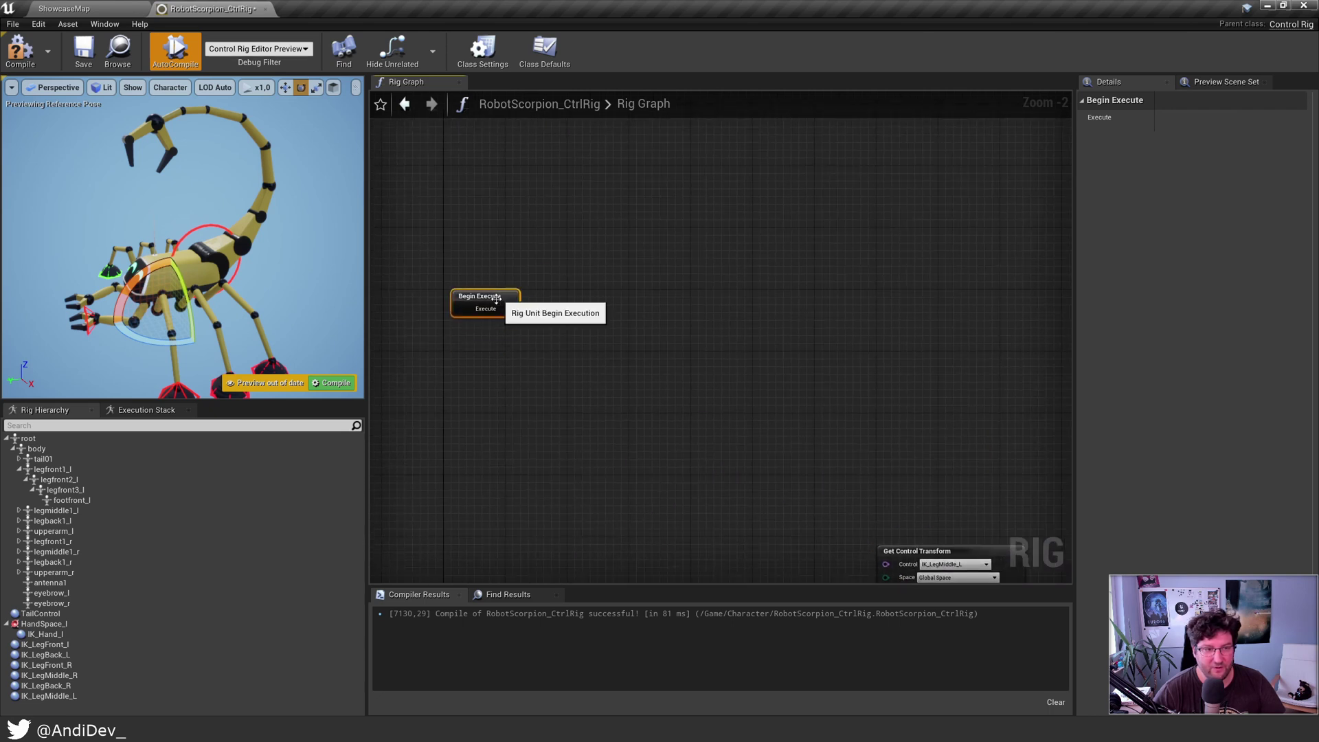
Step: Compile the rig and duplicate the Multi Effector FABRIK node with Ctrl+C/Ctrl+V
click(342, 380)
right_drag(494, 361, 526, 353)
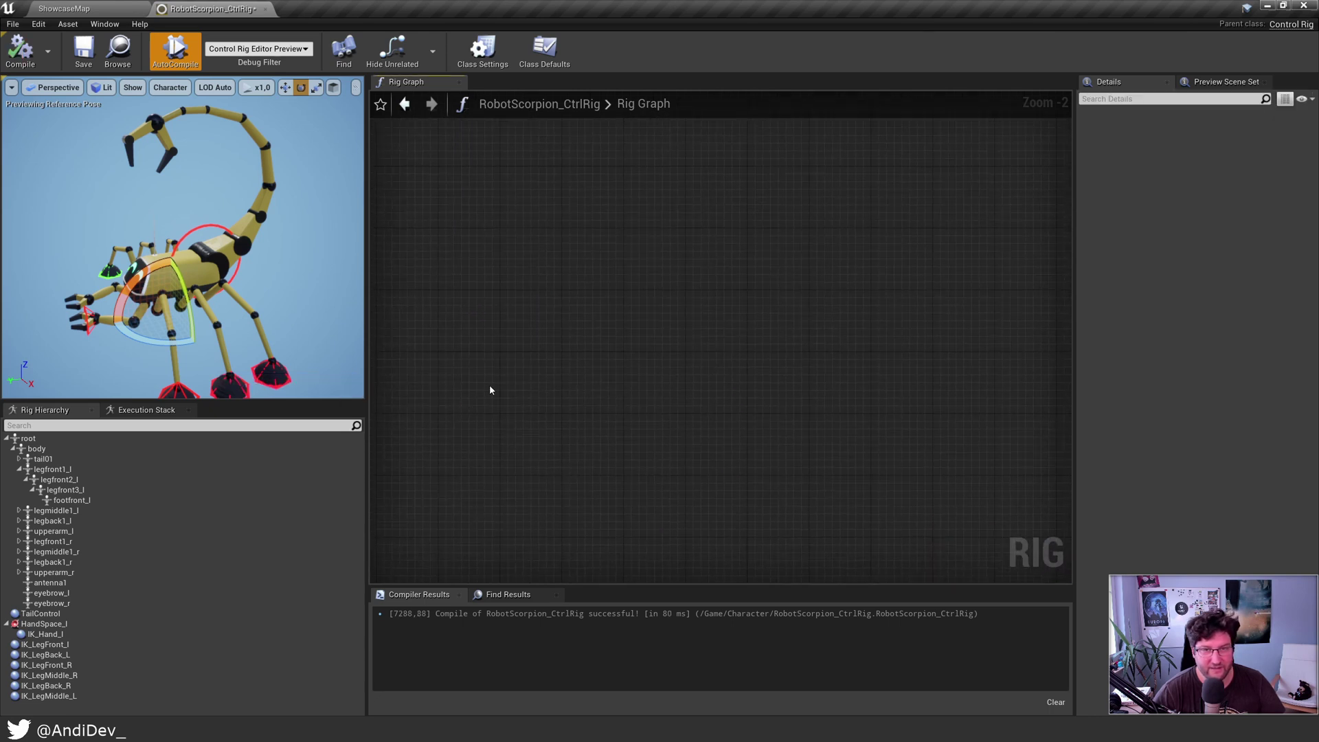
scroll(491, 390, down, 5)
right_drag(673, 255, 519, 474)
scroll(570, 299, up, 4)
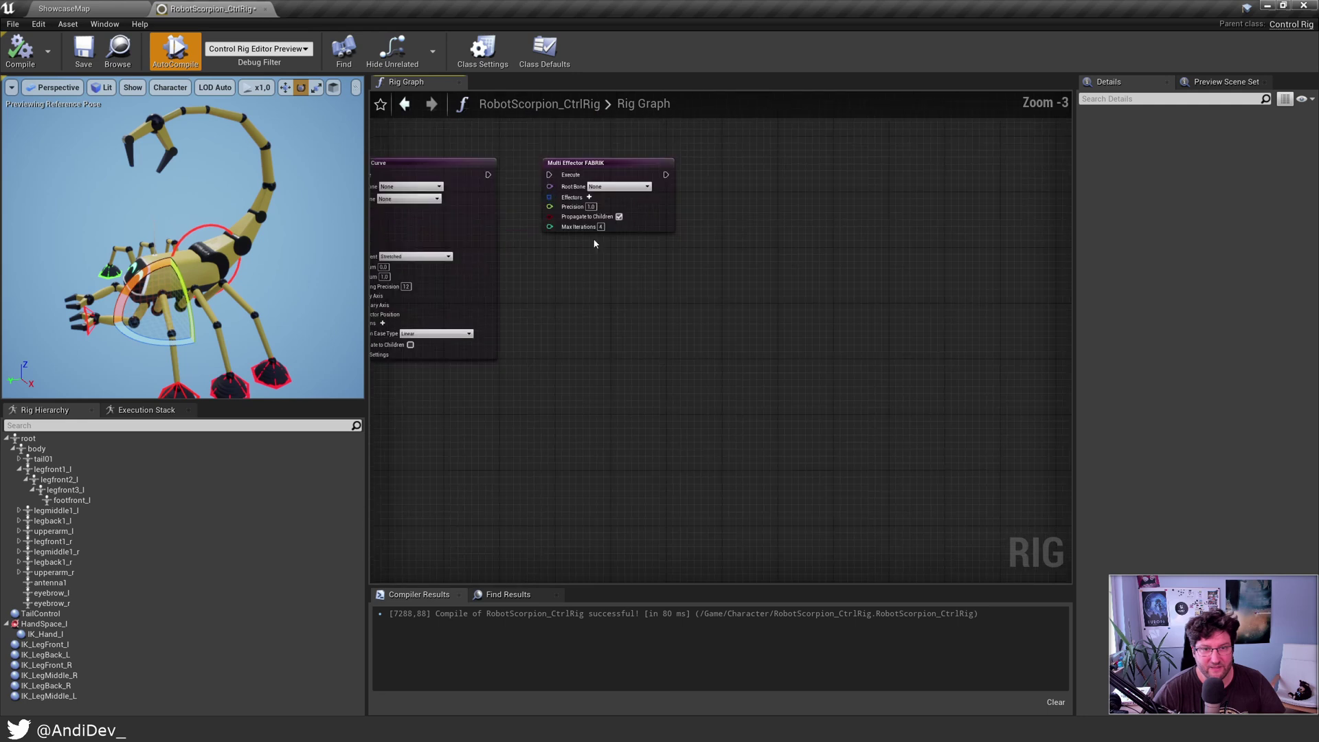
click(607, 170)
key(ctrl+c)
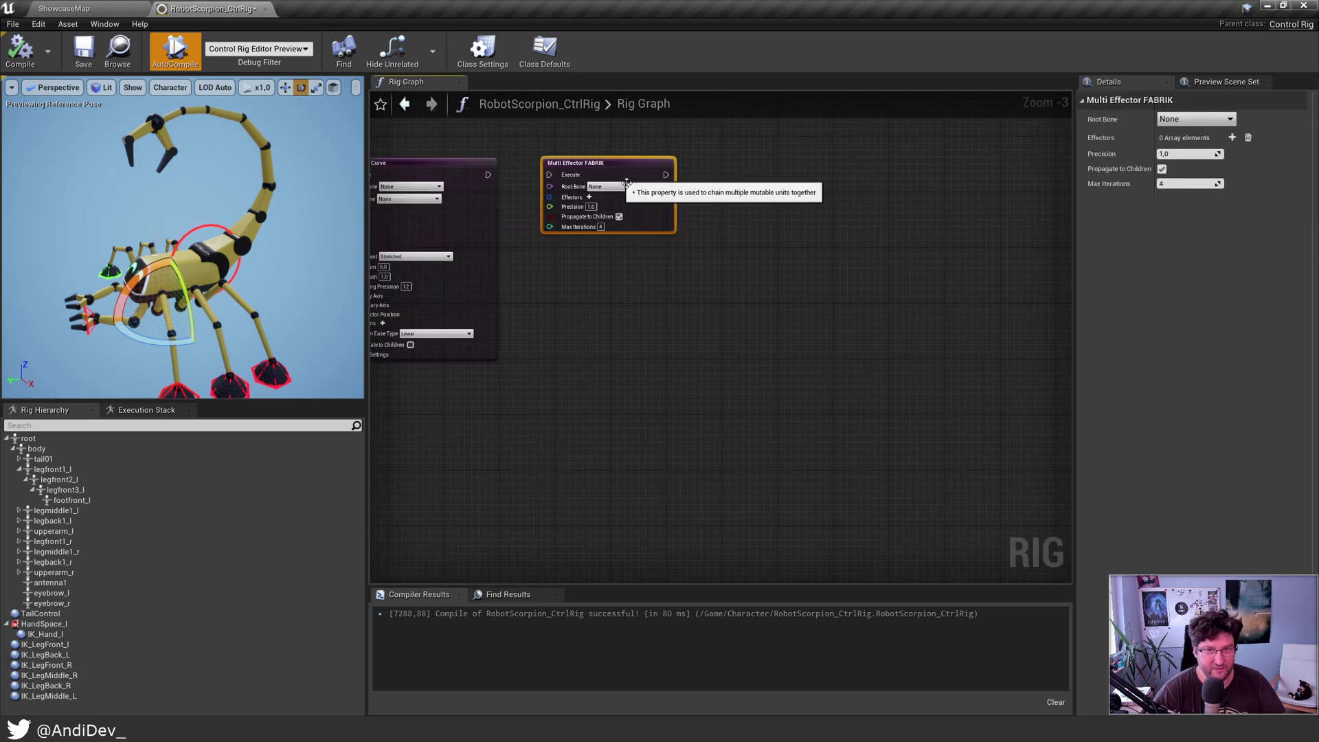
key(ctrl+v)
Step: Place the FABRIK copy right of Begin Execute and connect Begin Execute's Execute to it
drag(621, 224, 747, 341)
scroll(747, 341, down, 1)
scroll(748, 341, down, 4)
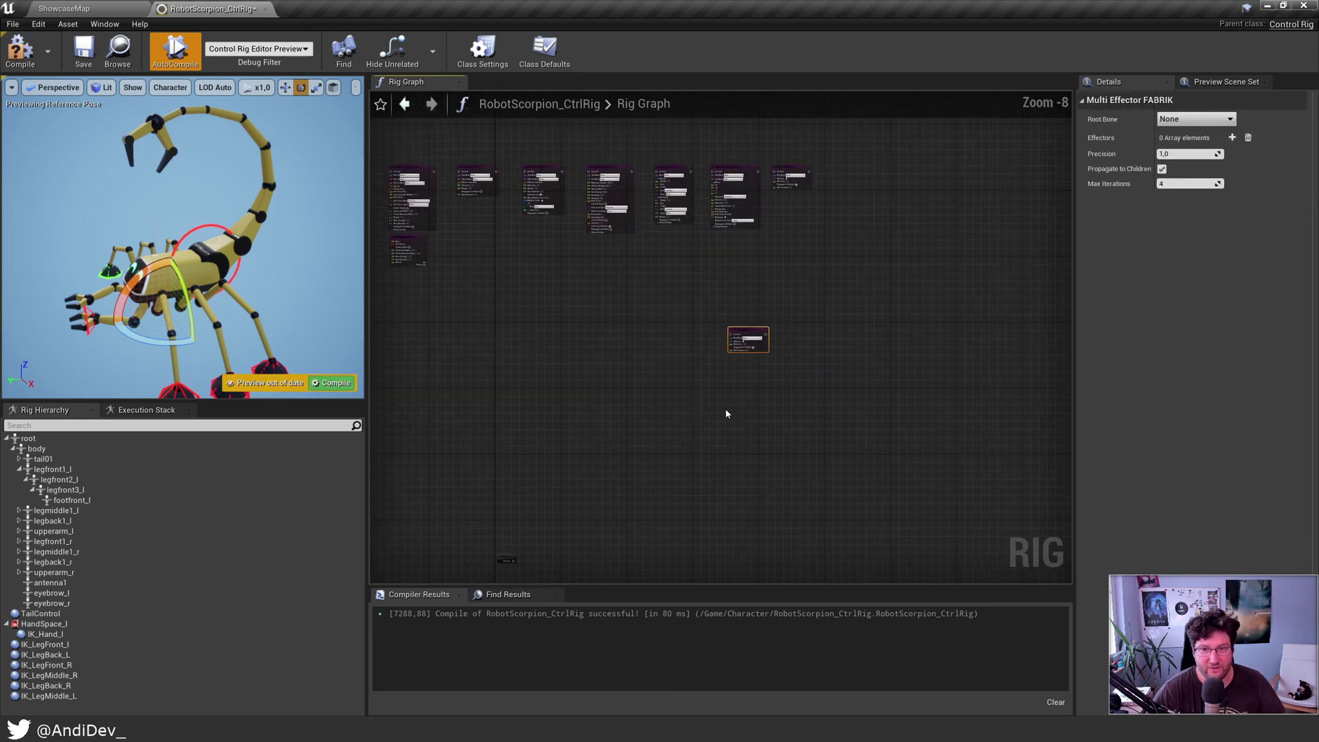
right_drag(773, 333, 792, 241)
drag(787, 248, 562, 492)
scroll(543, 481, up, 8)
drag(548, 382, 568, 352)
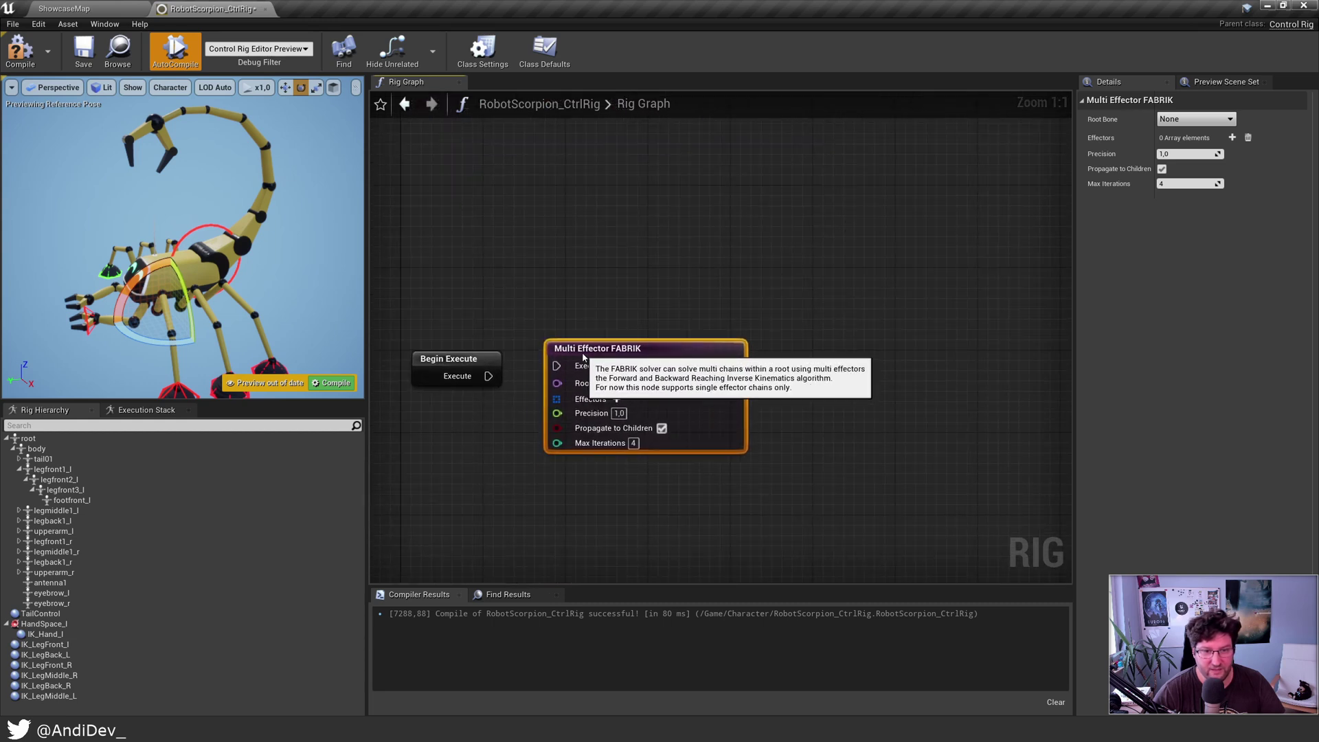
drag(489, 376, 624, 372)
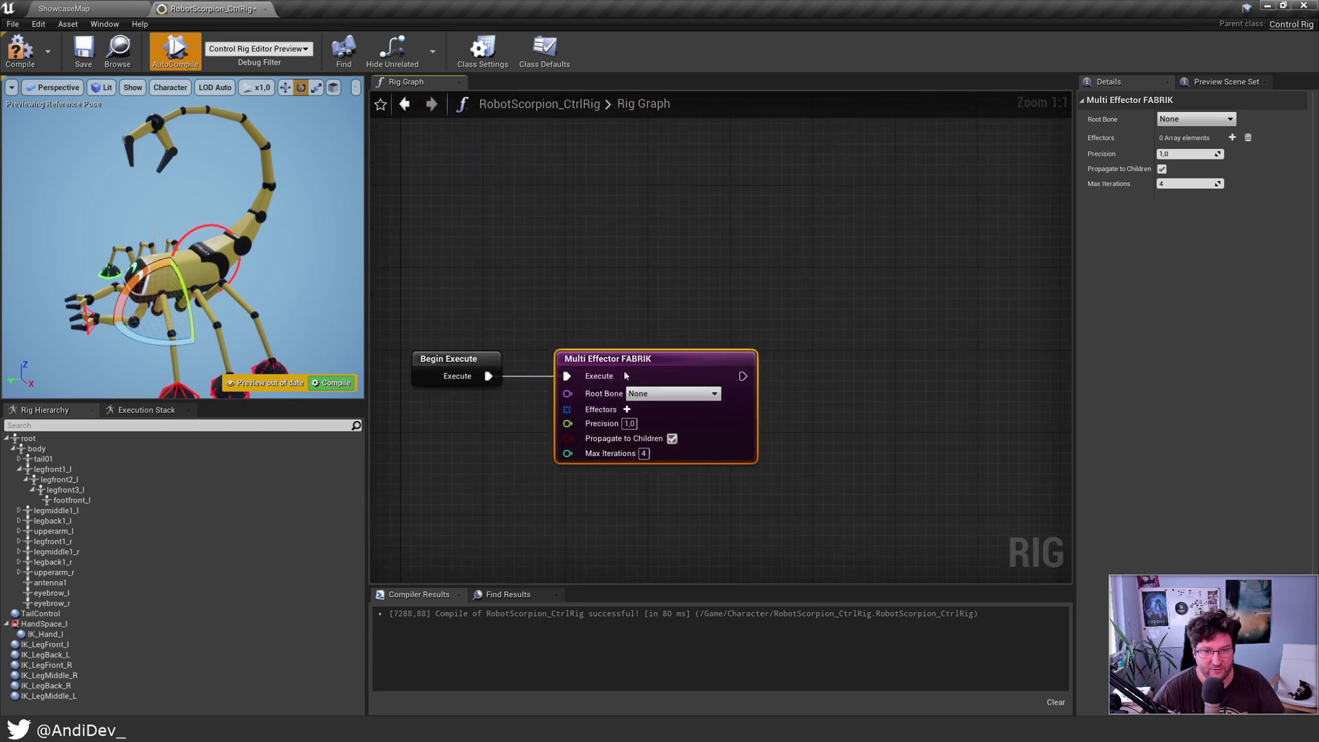
right_drag(519, 445, 574, 350)
Step: Root the Multi Effector FABRIK at the body bone and add a footfront_l effector
click(708, 301)
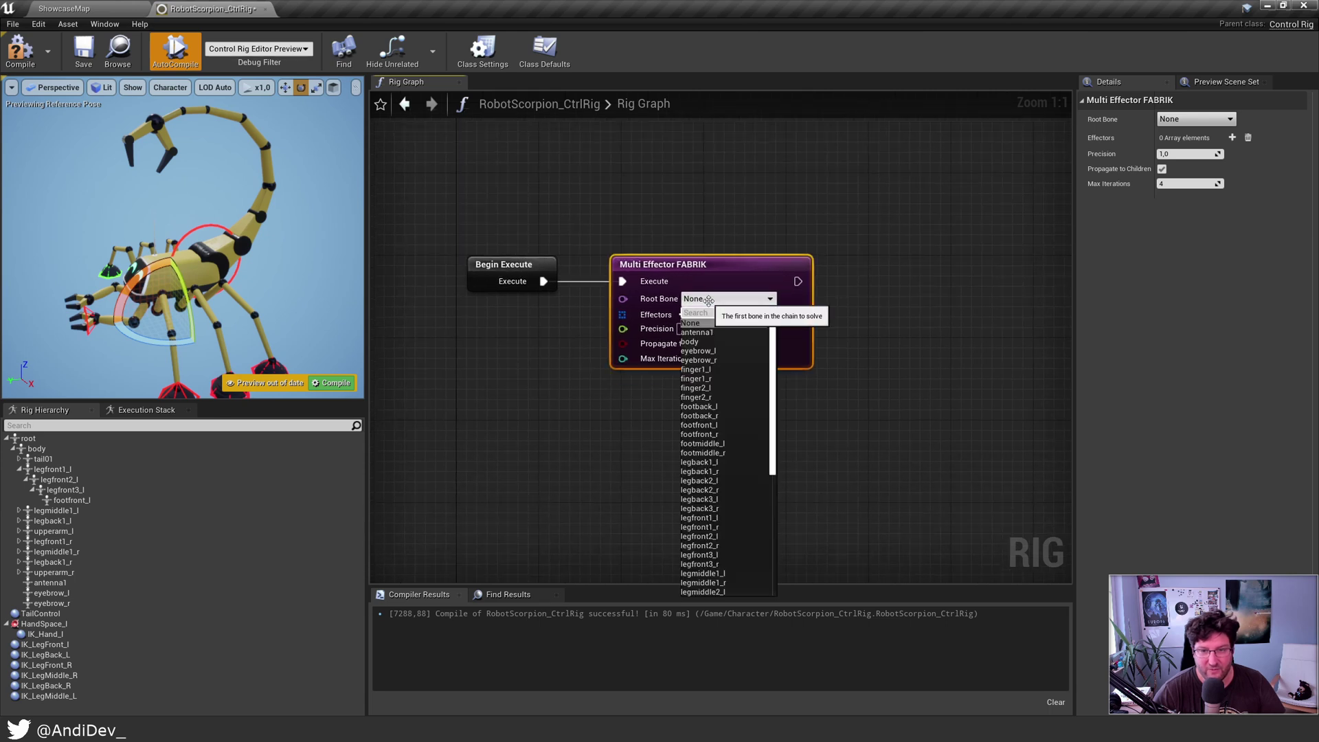
click(701, 342)
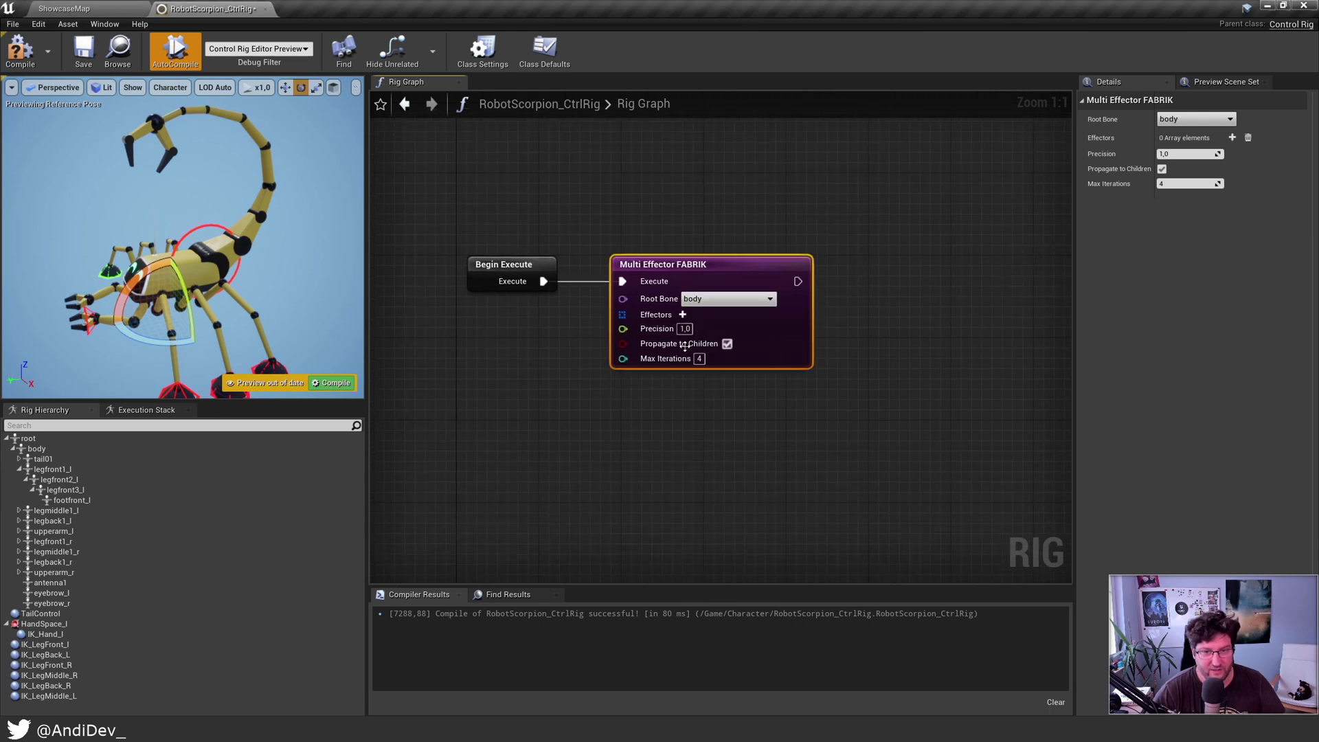
click(682, 314)
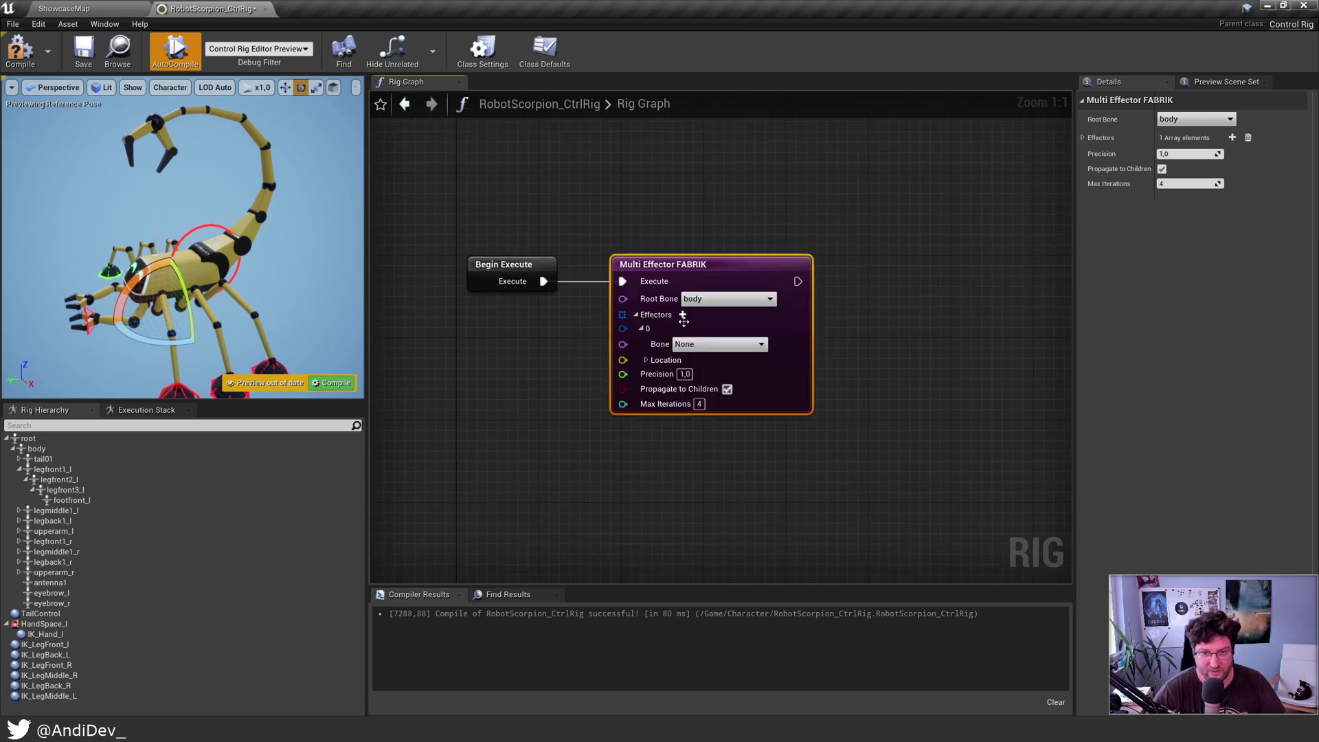
click(711, 345)
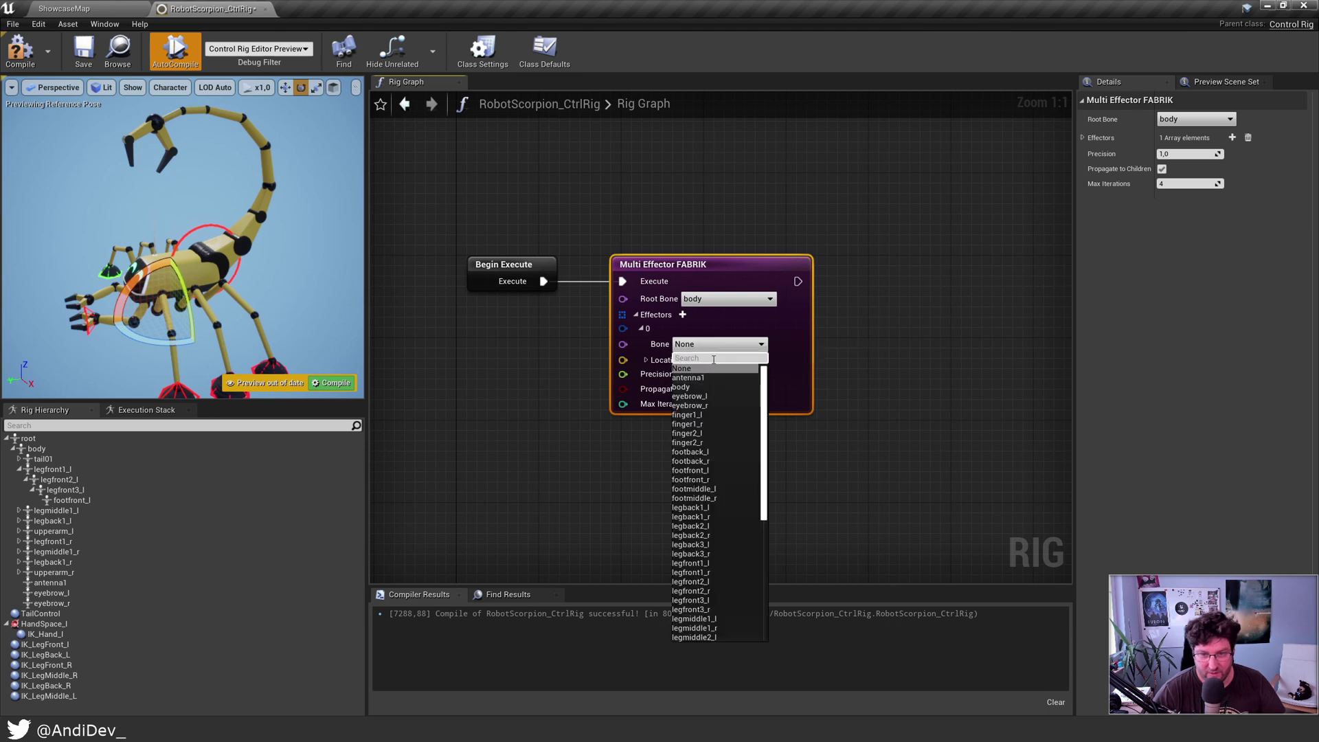
text(foot)
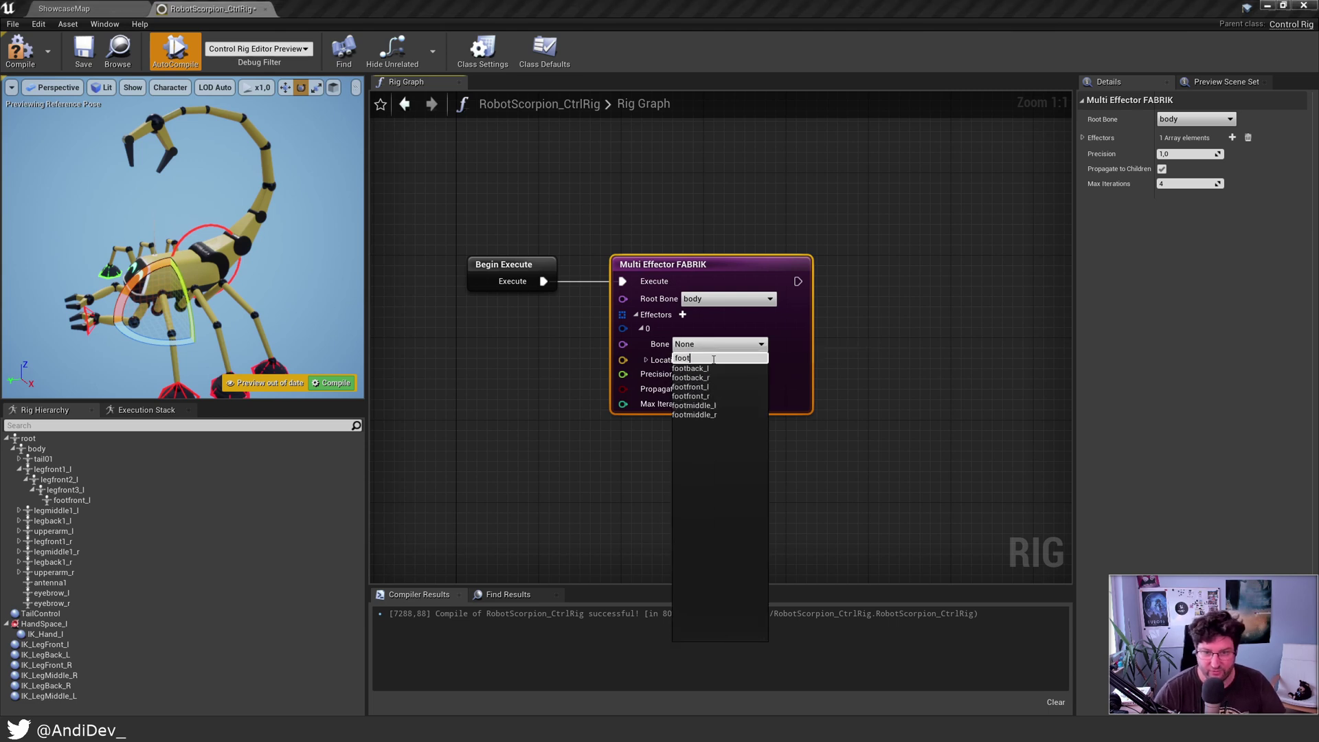
click(720, 389)
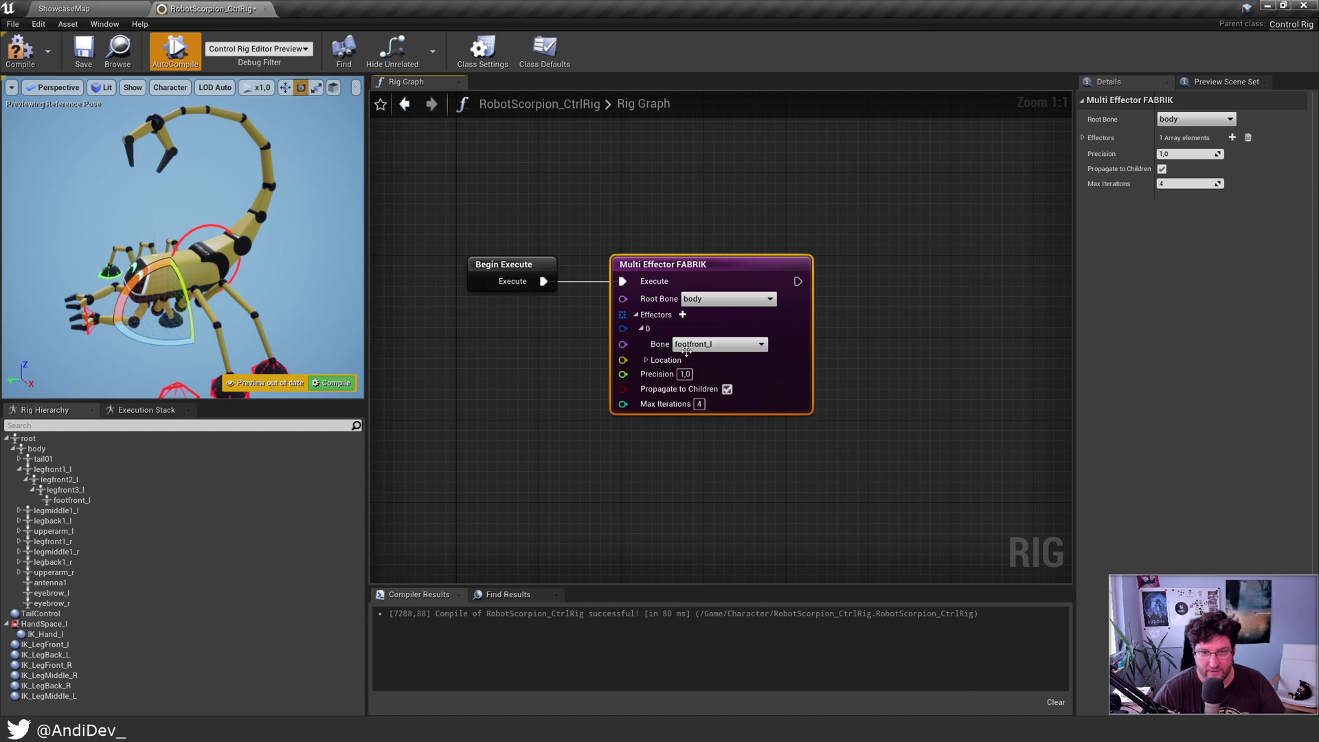
Step: Feed IK_LegFront_l's Get Control Transform translation into the footfront_l effector's Location
right_drag(469, 384, 545, 320)
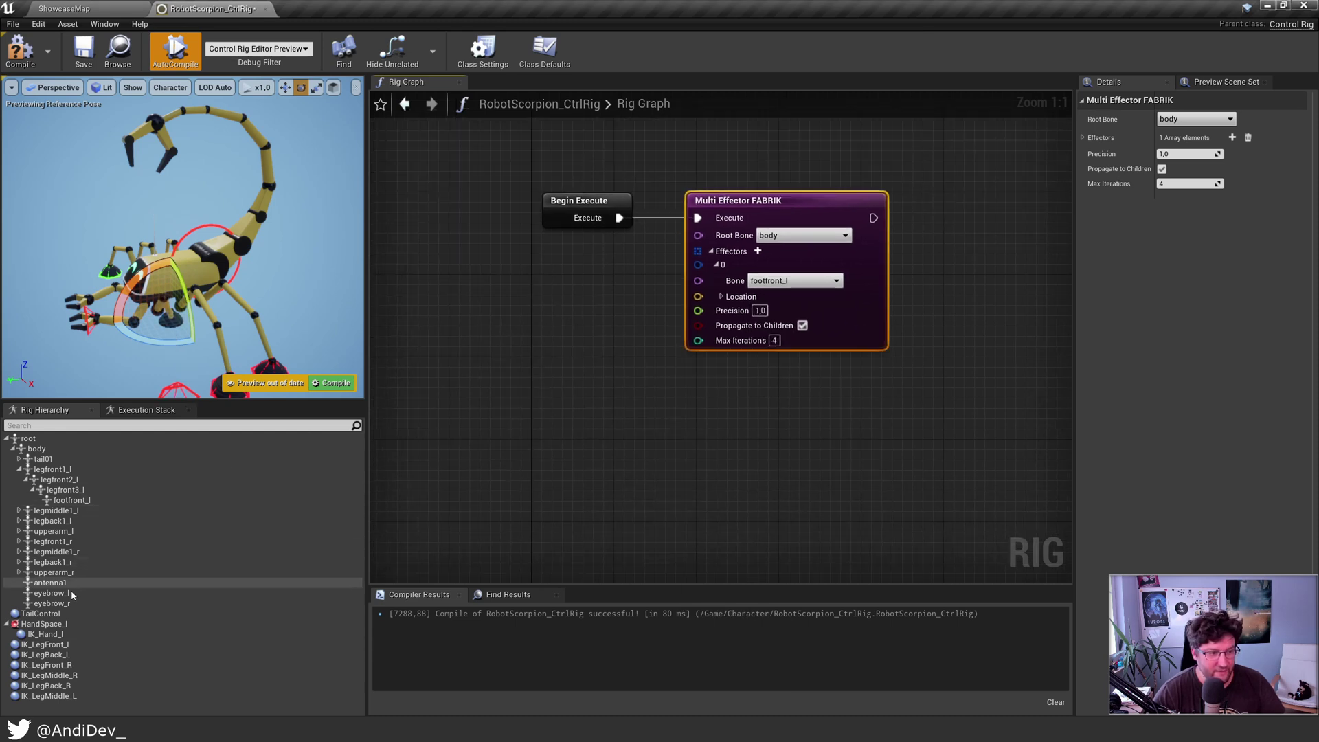
drag(45, 645, 532, 278)
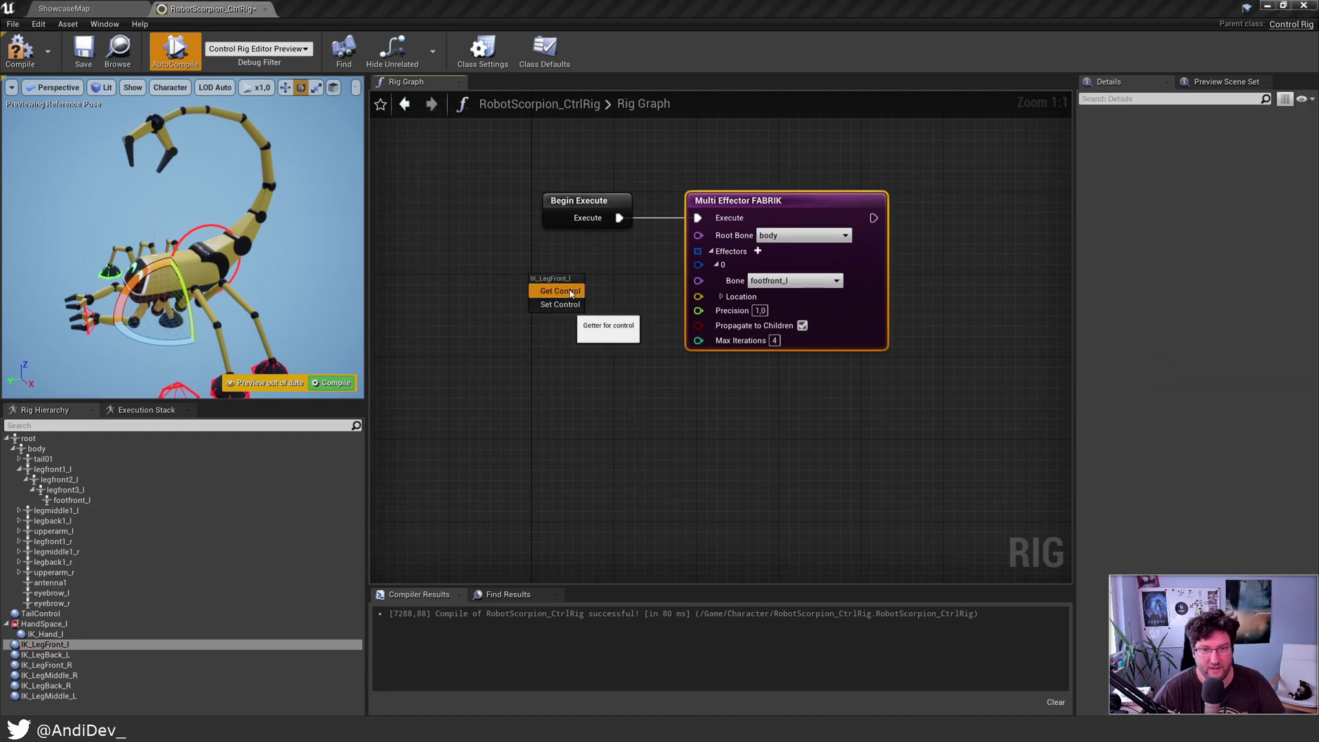
click(554, 289)
drag(639, 292, 550, 282)
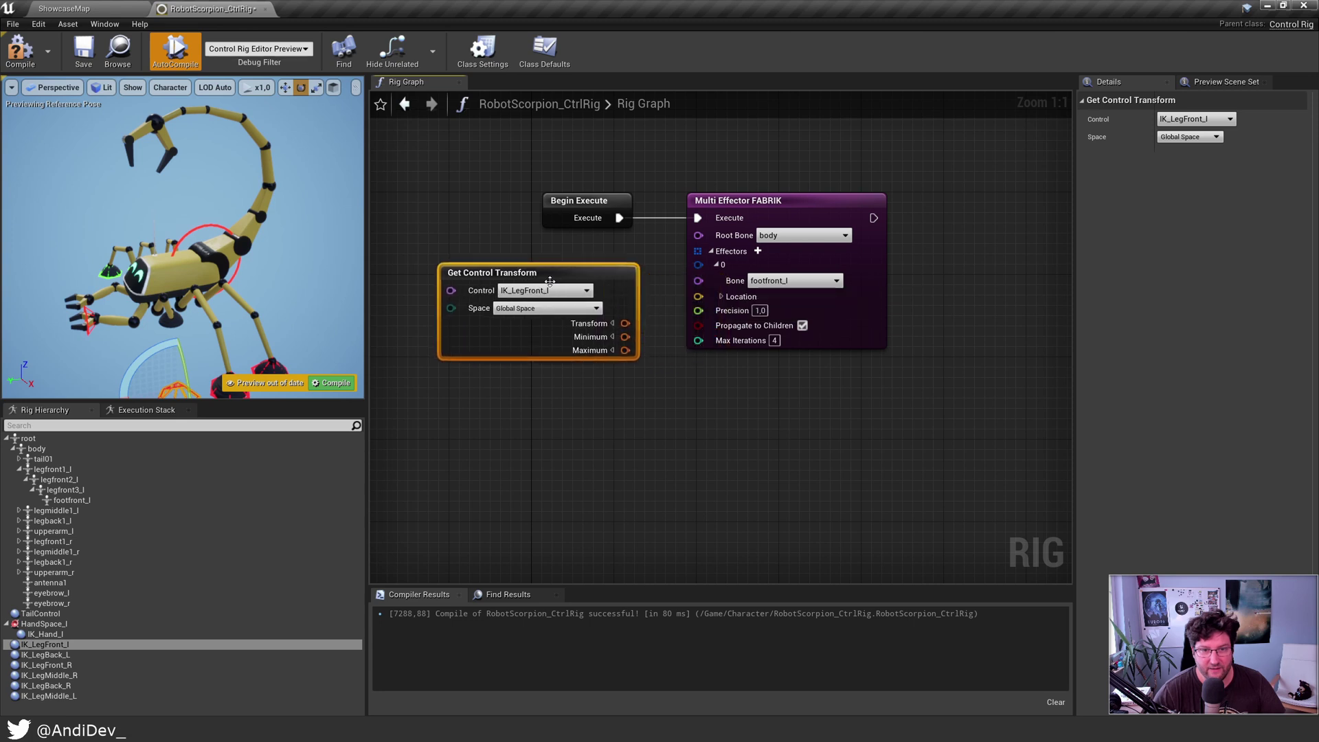
click(610, 323)
drag(625, 351, 699, 296)
drag(609, 268, 610, 248)
Step: Move the front-left foot control in the preview to test the leg
alt+drag(227, 247, 337, 268)
right_drag(272, 306, 260, 307)
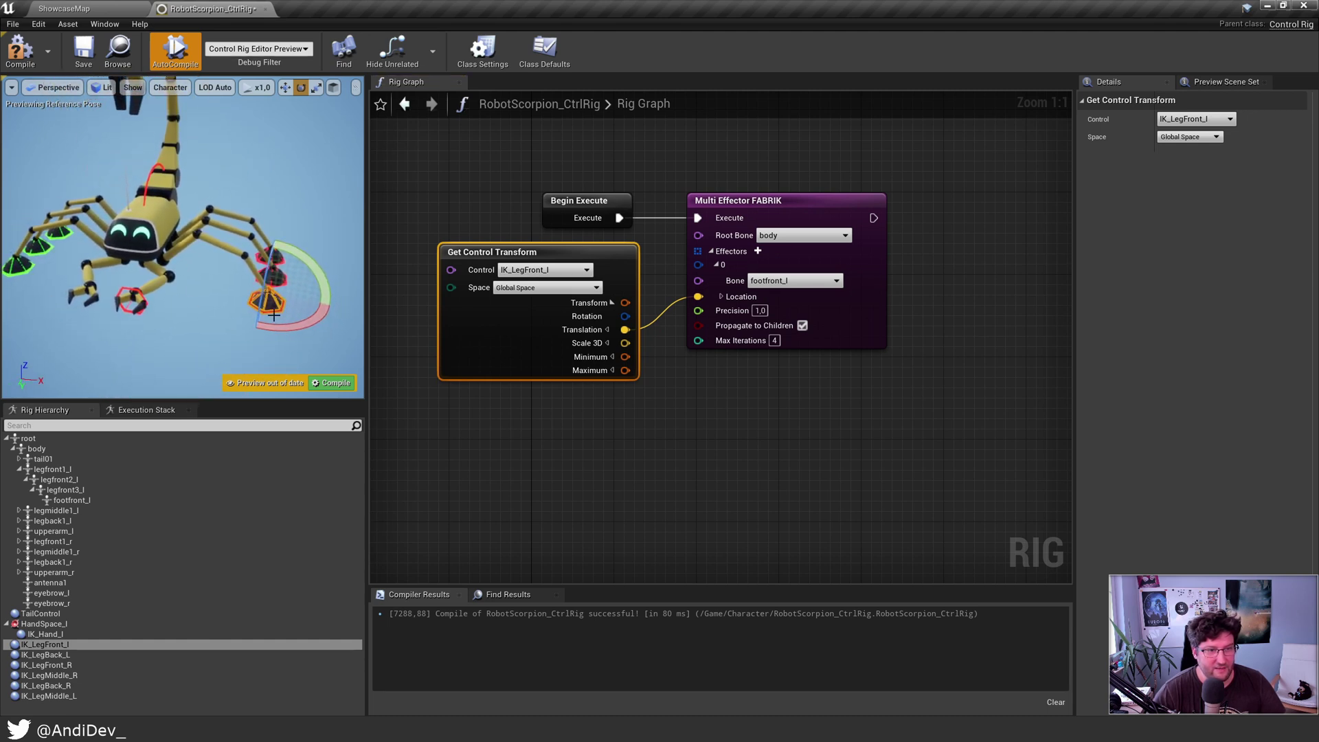
key(w)
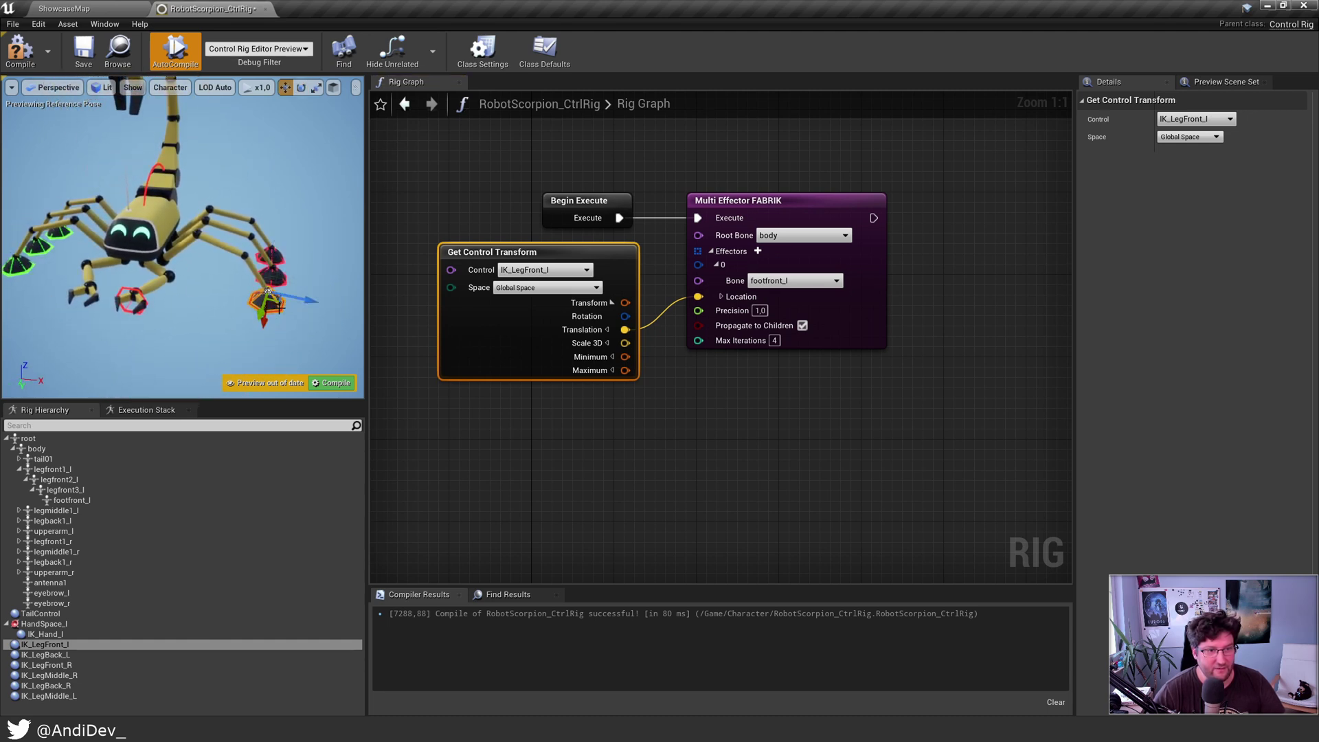
mouse_move(267, 291)
mouse_down()
mouse_move(287, 273)
mouse_move(227, 208)
mouse_move(261, 210)
mouse_move(295, 247)
mouse_move(292, 296)
mouse_move(275, 274)
mouse_move(267, 288)
mouse_up()
Step: Add a second FABRIK effector with its bone set to footfront_r
right_drag(711, 358, 656, 333)
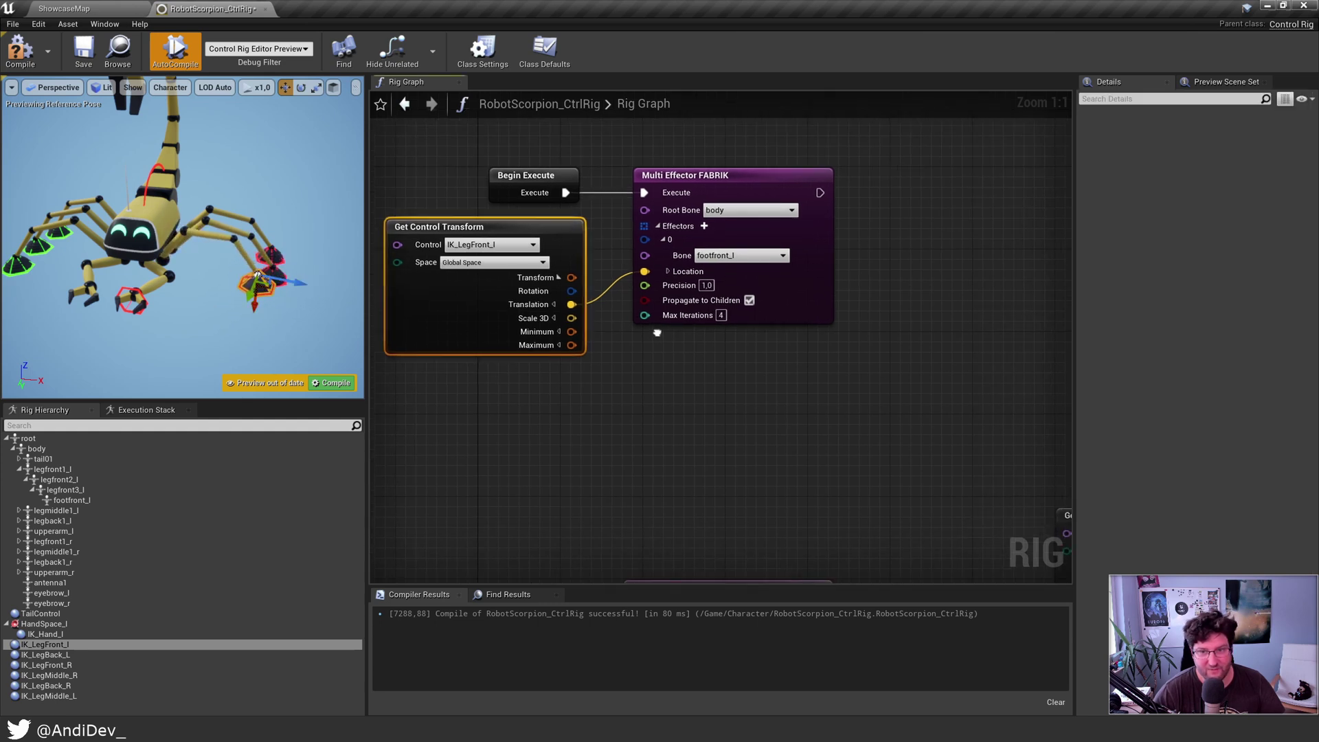
click(704, 227)
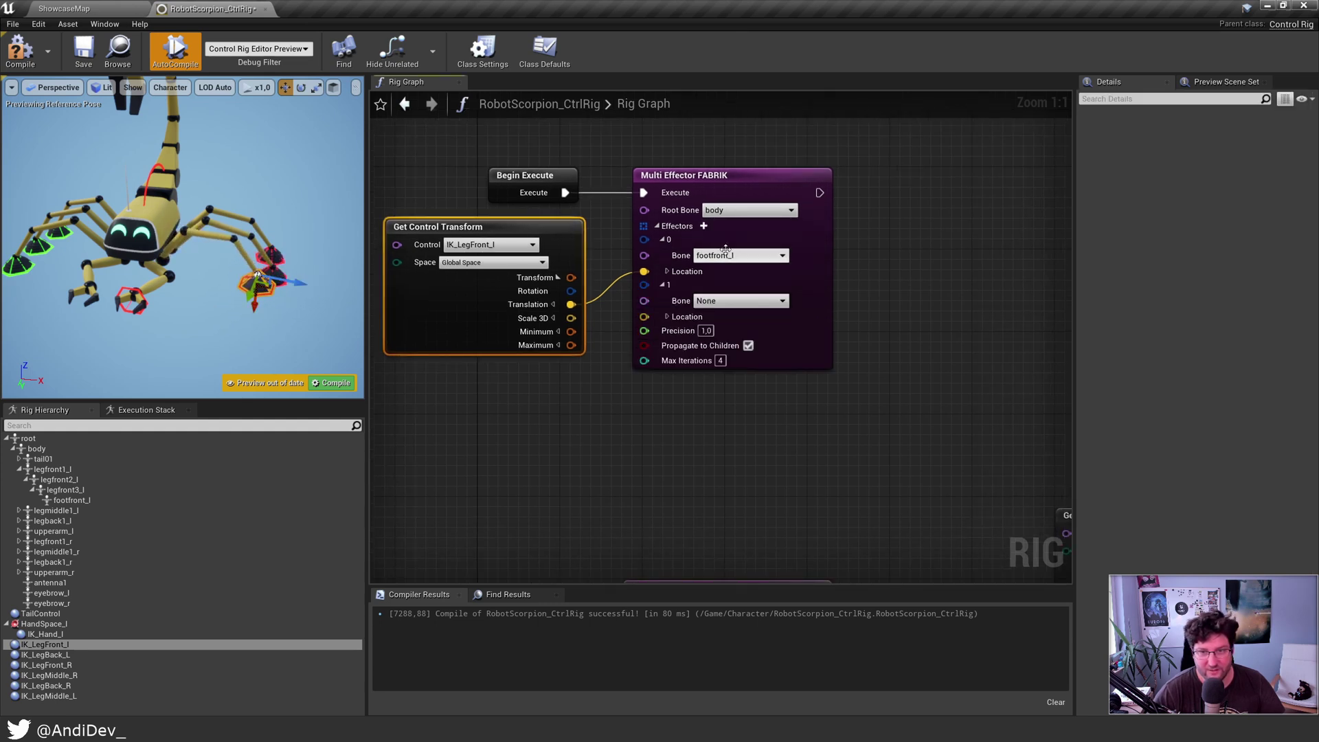
click(734, 302)
text(footfron)
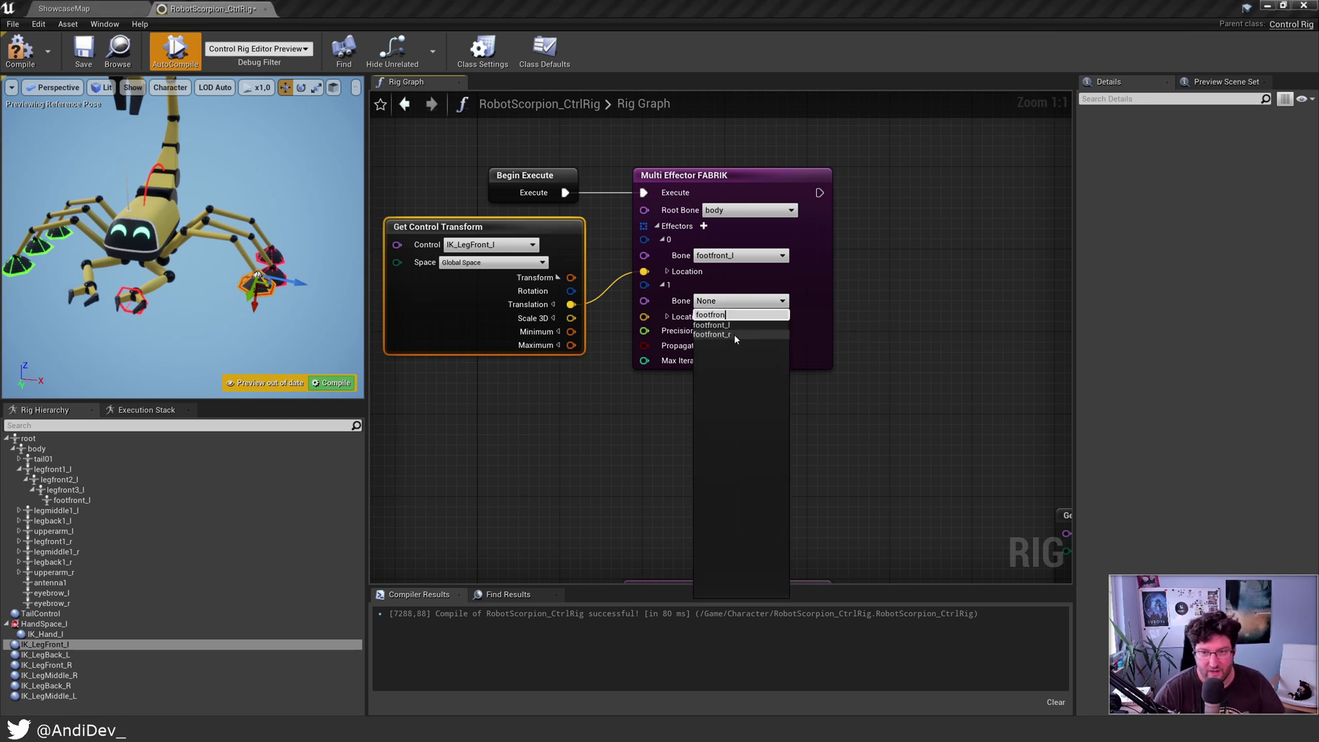
click(733, 334)
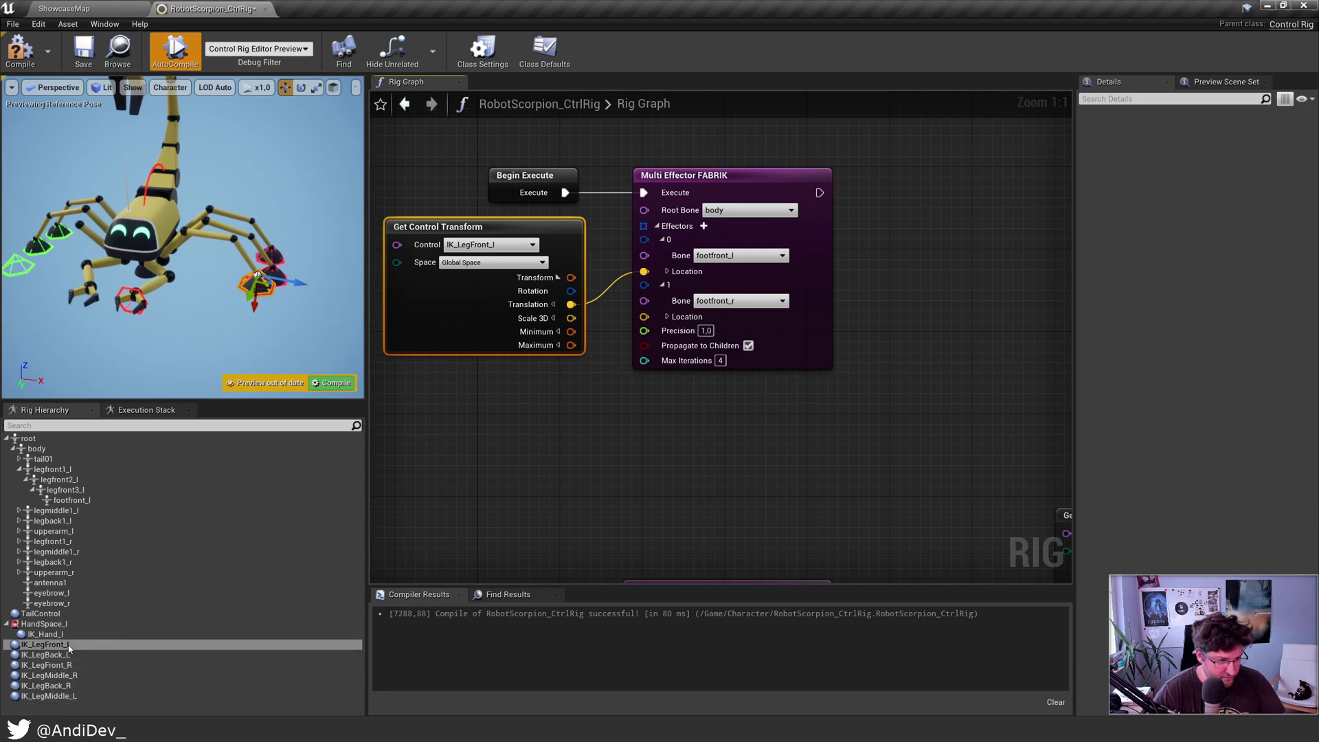
Step: Wire IK_LegFront_R's translation into the footfront_r effector's Location and recompile
drag(70, 666, 447, 421)
click(471, 432)
drag(611, 433, 562, 411)
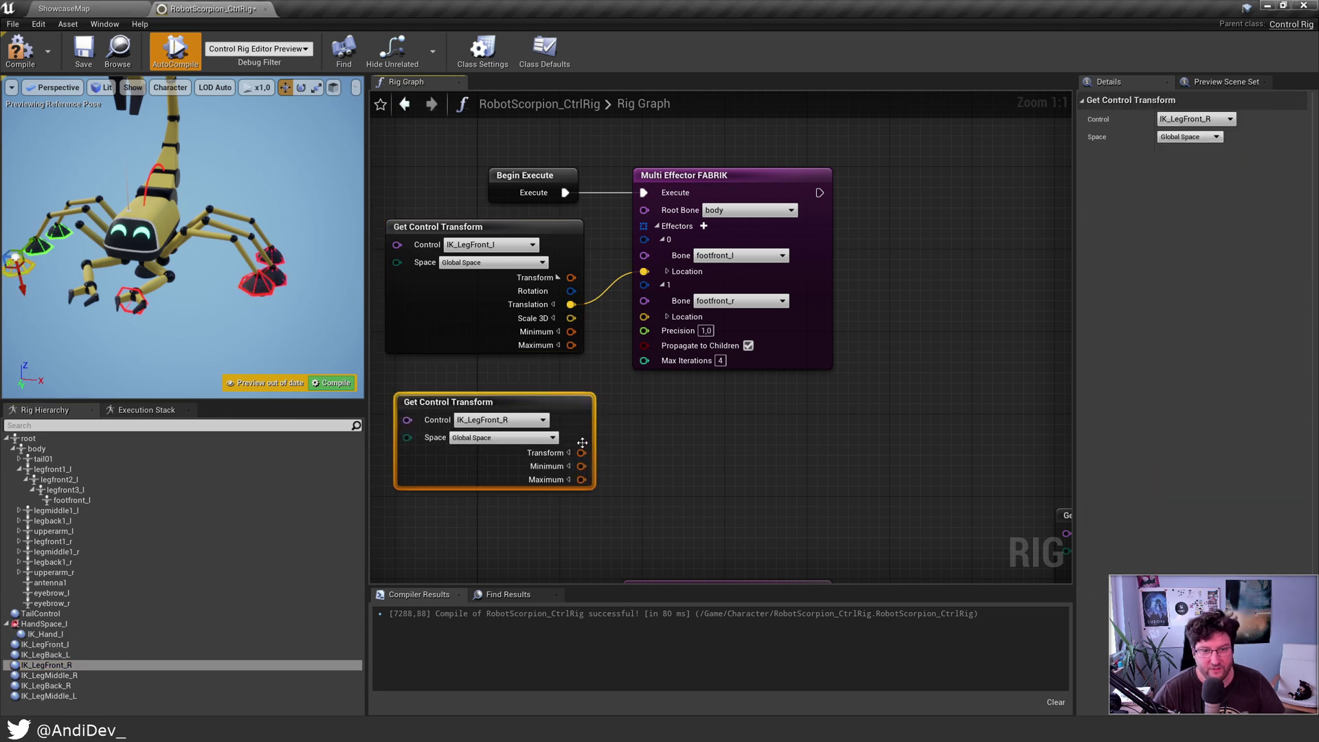
click(567, 452)
drag(582, 480, 644, 316)
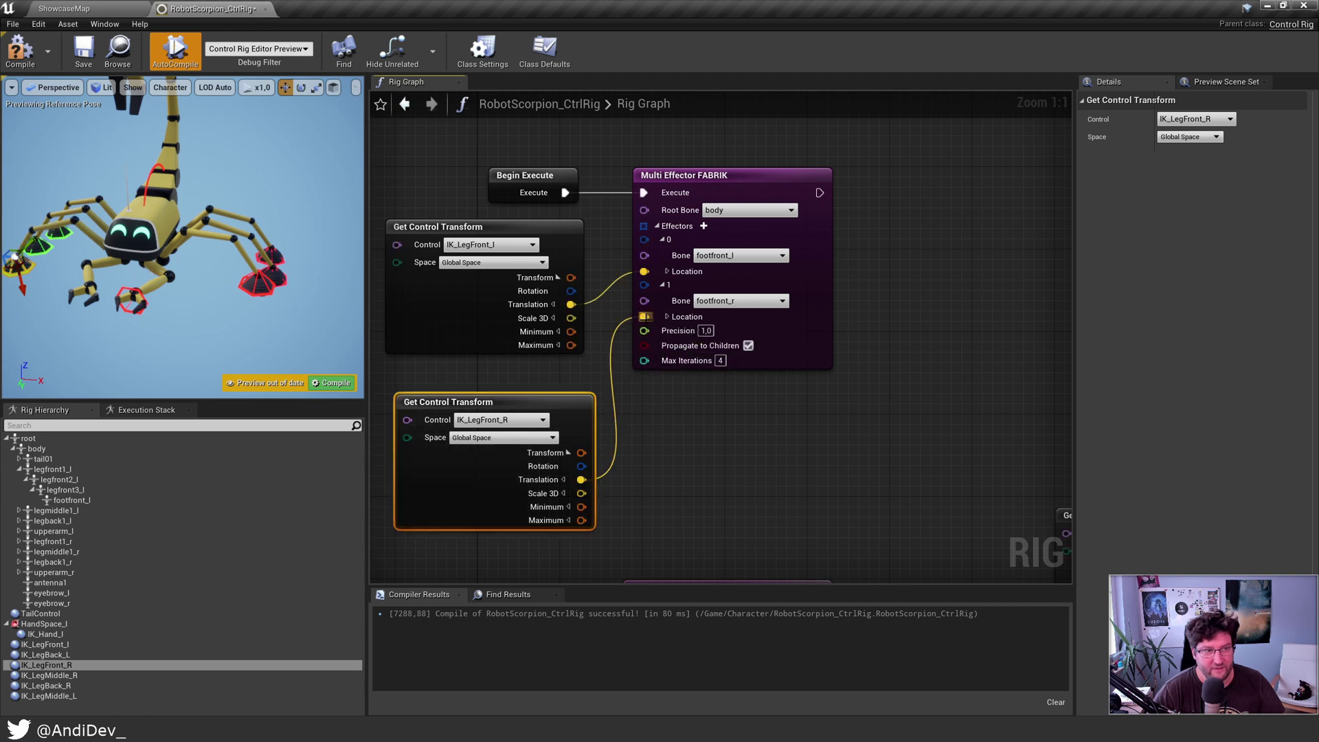
click(329, 383)
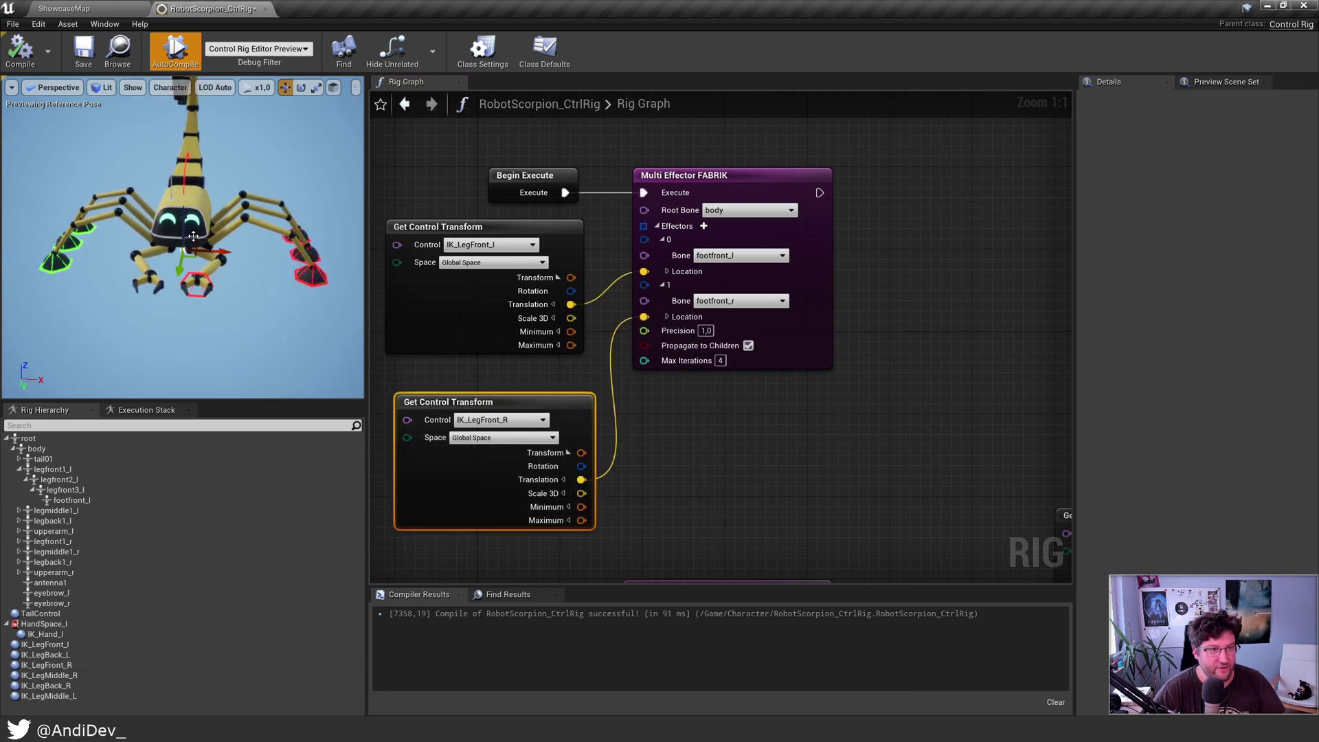
Step: Lift the body bone in the preview with Control Bone Transform to test the legs
right_click(58, 449)
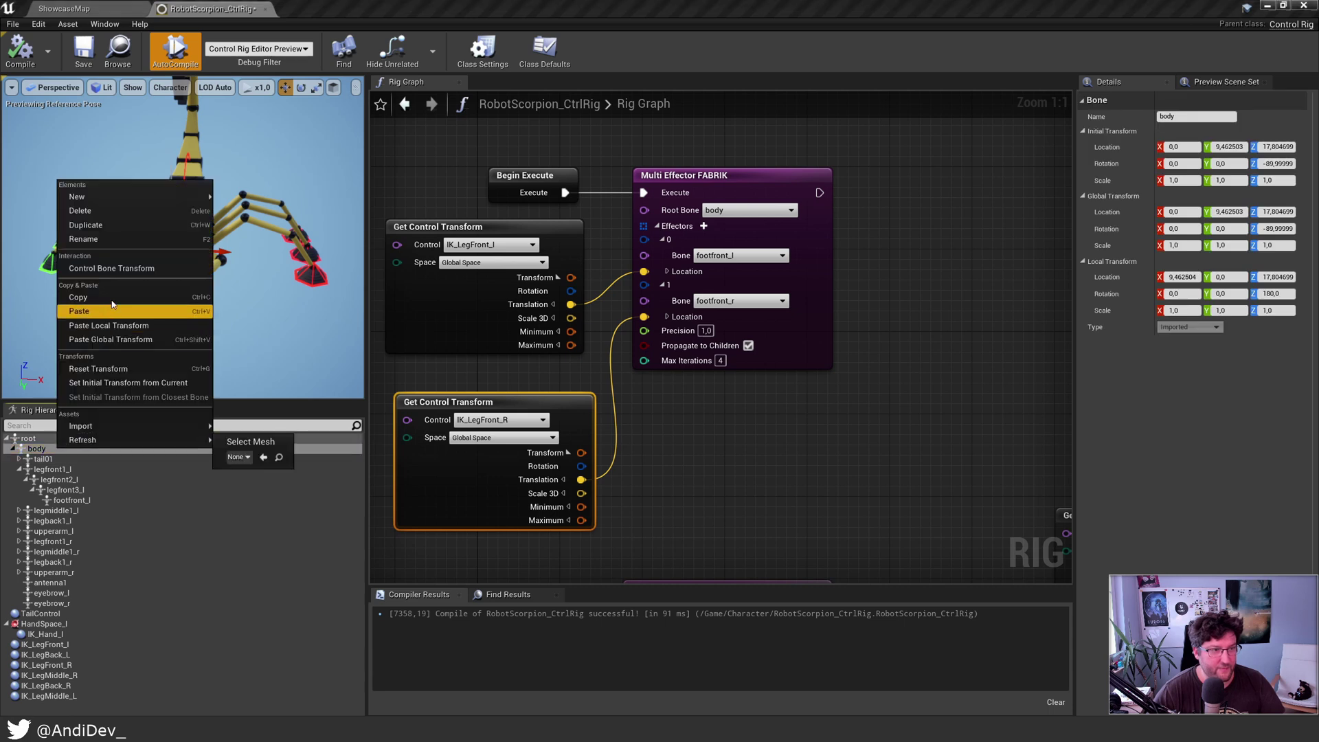
click(122, 272)
mouse_move(196, 211)
mouse_down()
mouse_move(199, 152)
mouse_move(155, 187)
mouse_move(198, 195)
mouse_up()
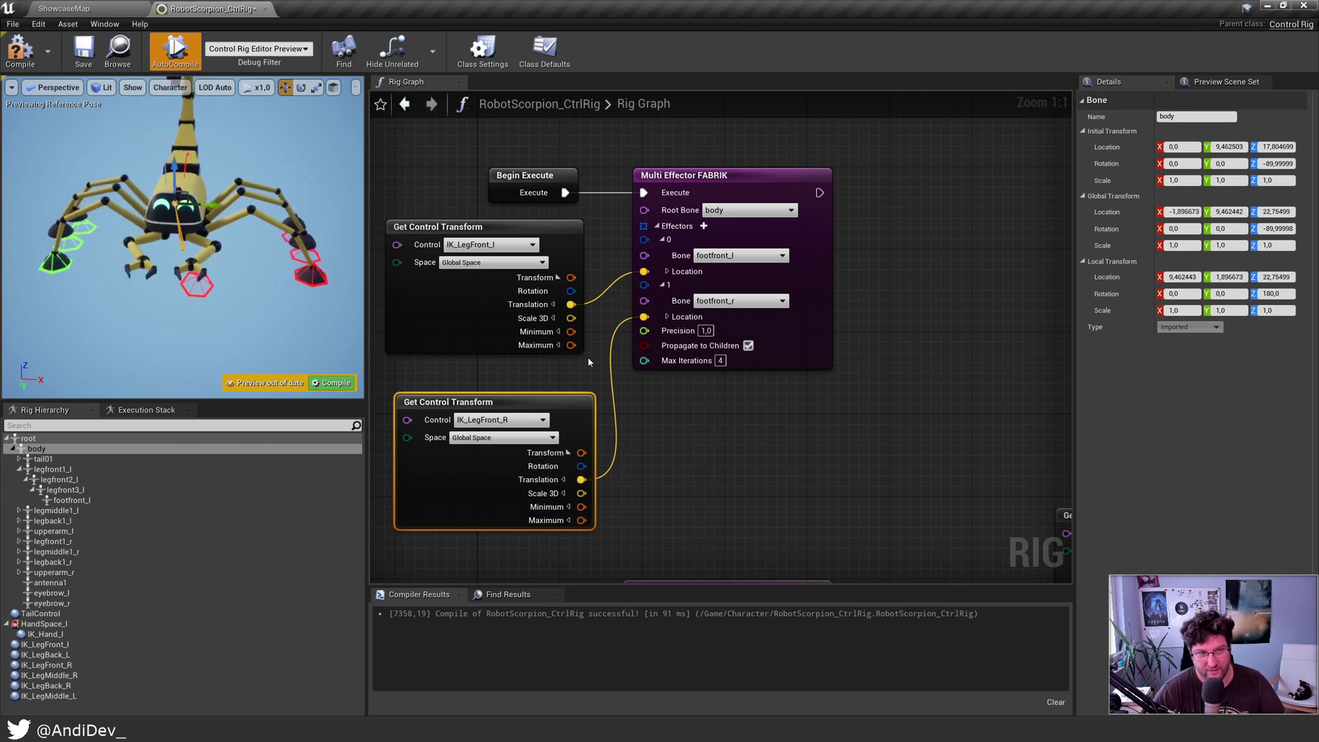
Step: Box-select the FABRIK demo and getter nodes in the rig graph
right_drag(589, 363, 566, 376)
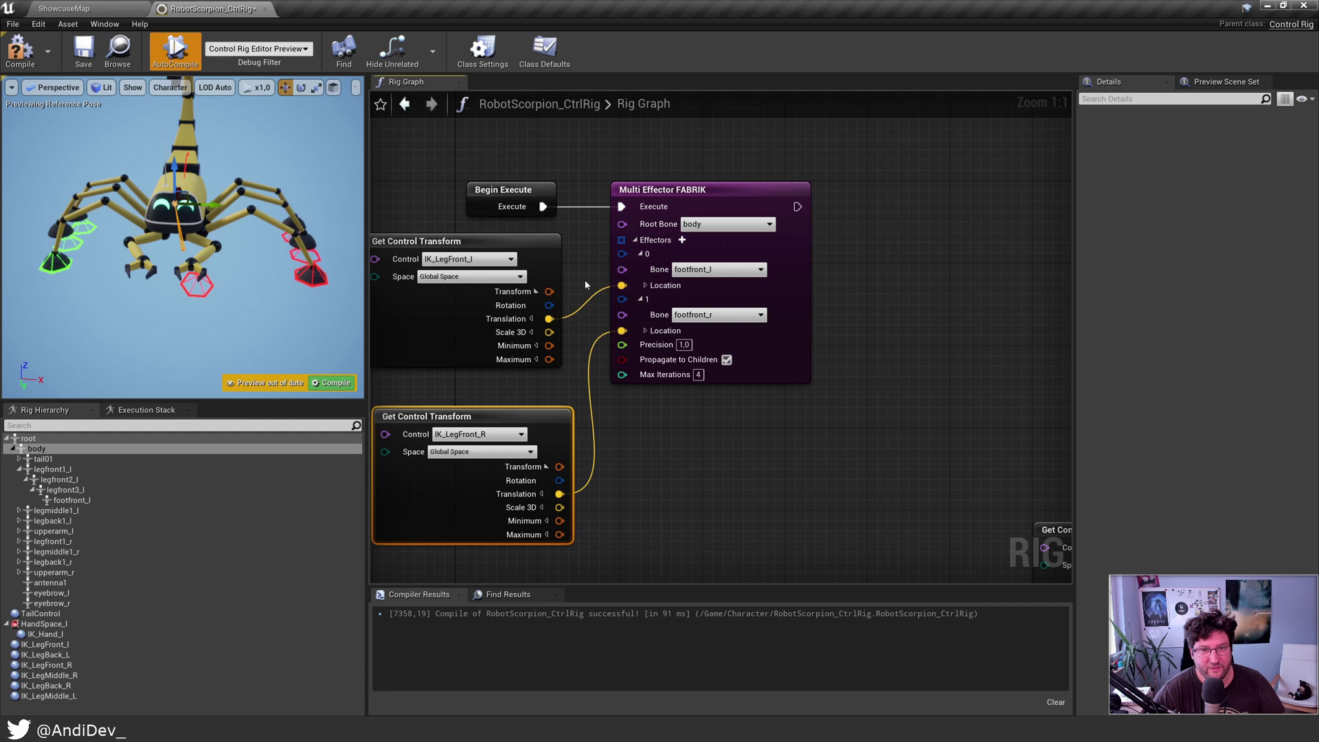
right_drag(421, 236, 538, 225)
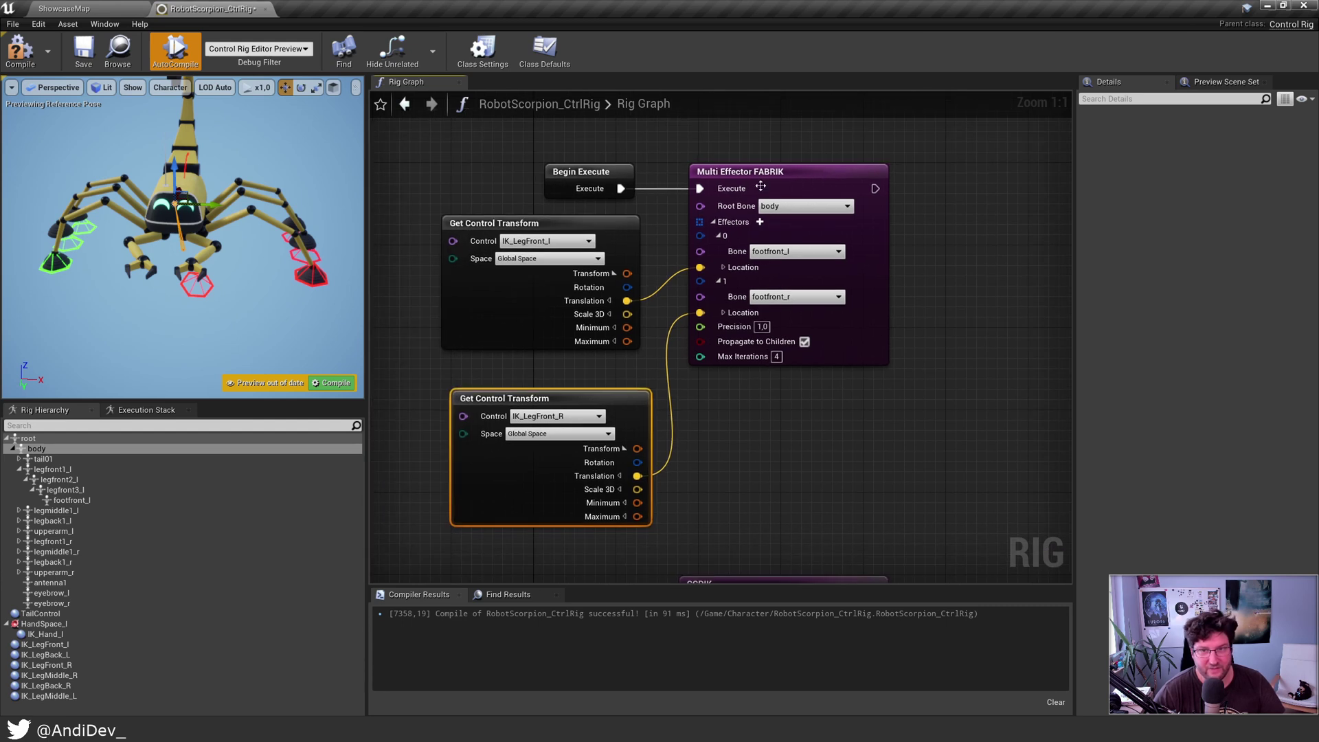
right_drag(717, 189, 616, 226)
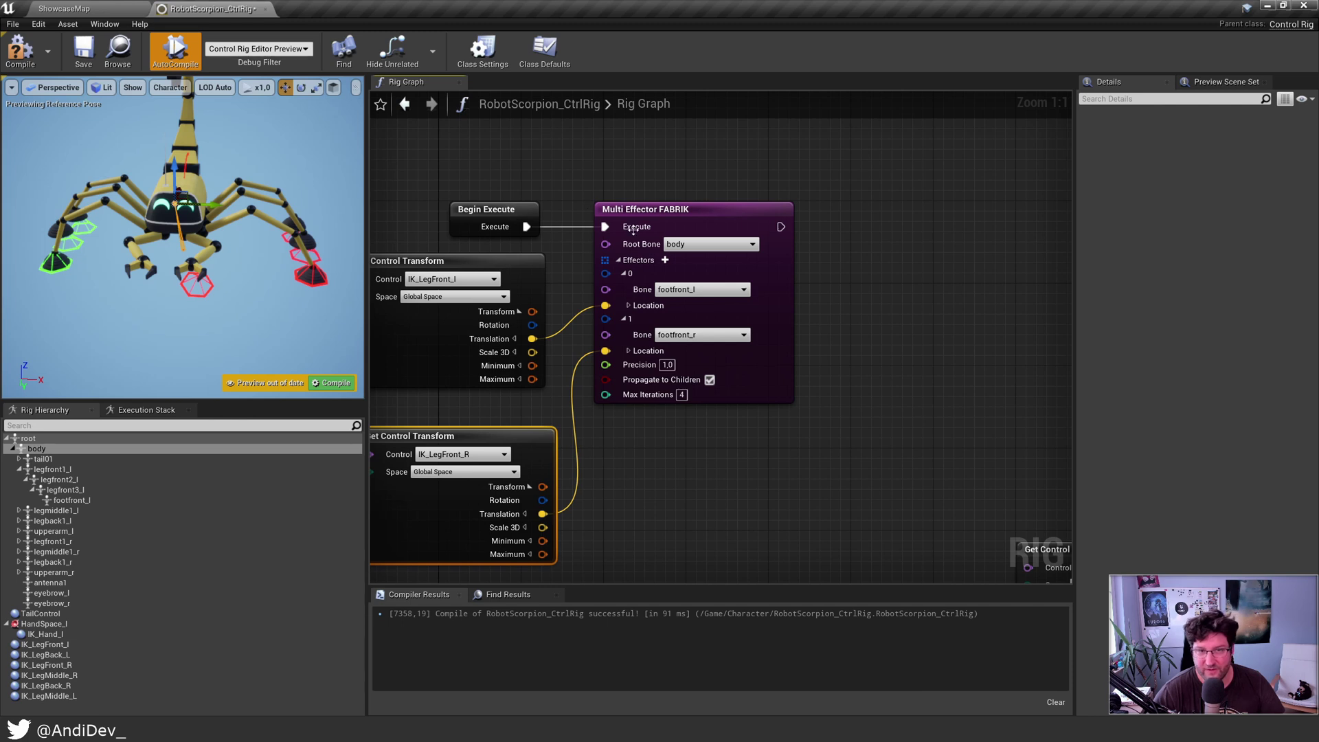
scroll(633, 231, down, 3)
drag(408, 264, 698, 421)
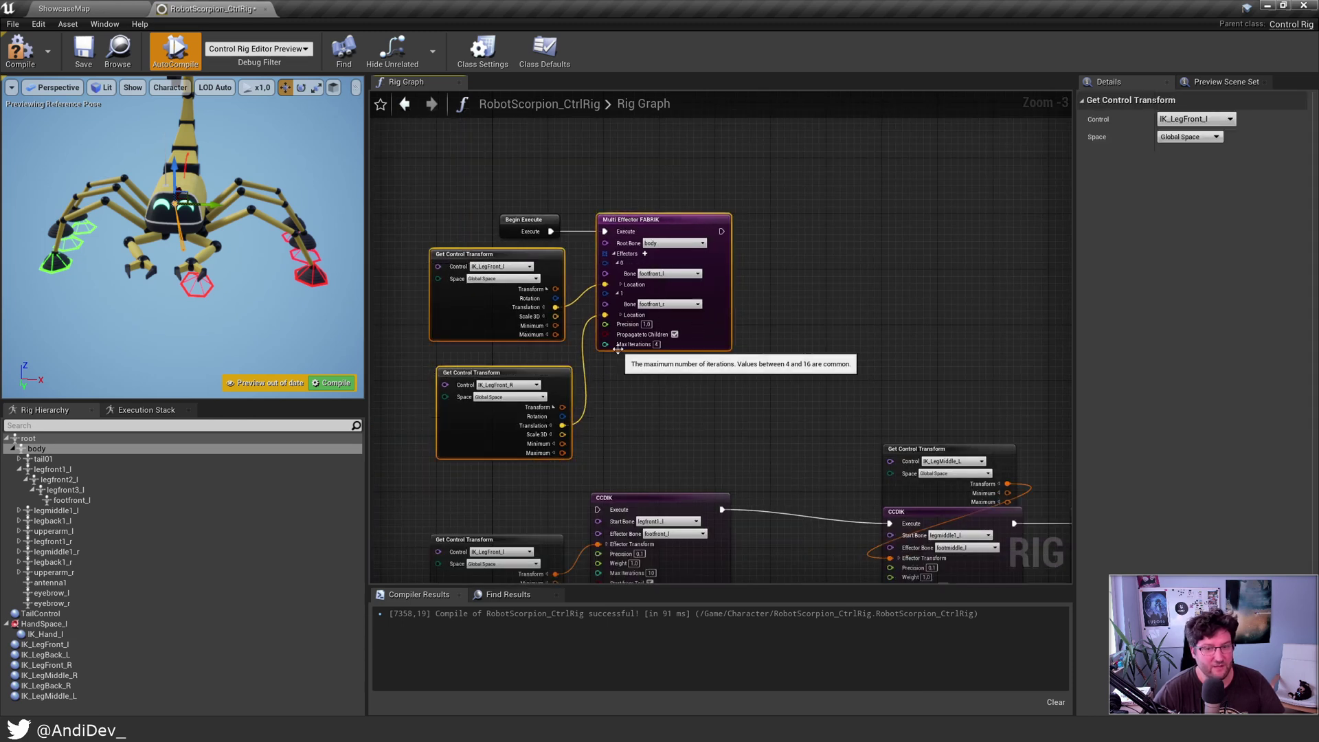
Step: Delete the FABRIK demo nodes and place Begin Execute beside the first CCDIK node
key(Delete)
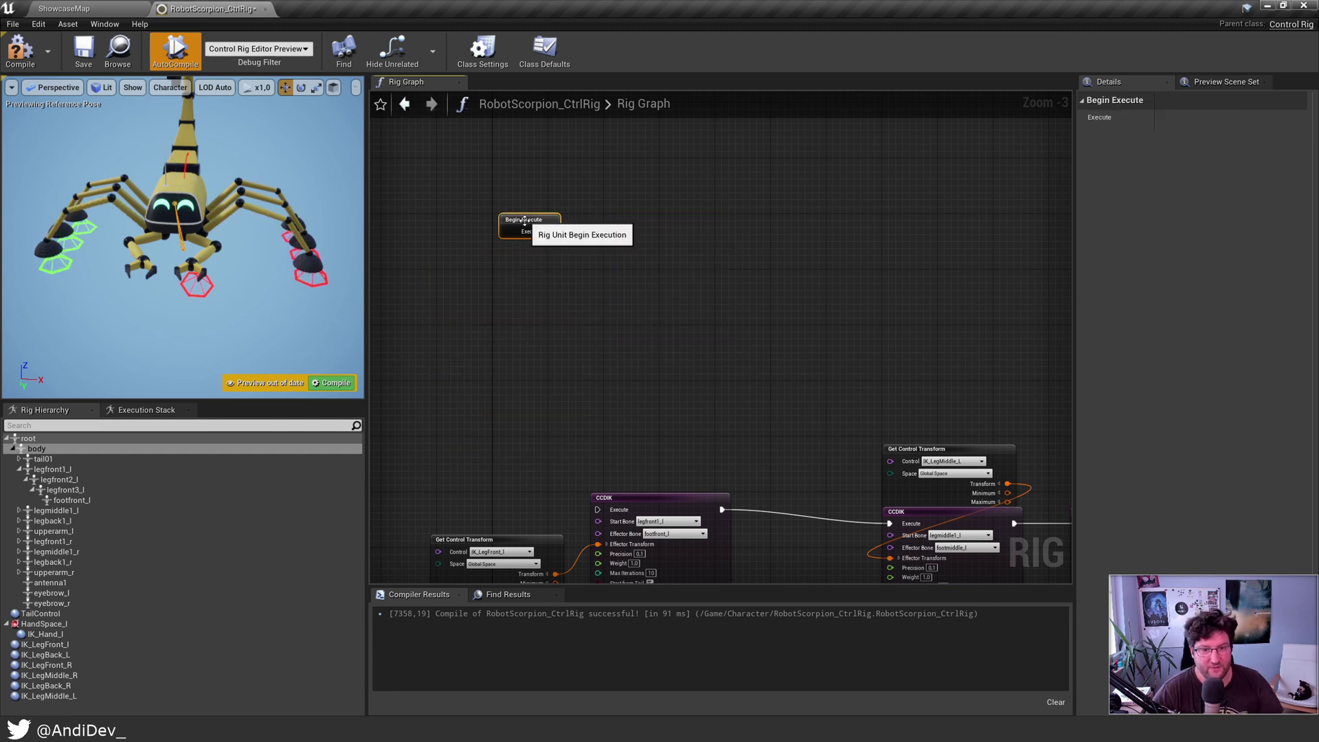
drag(535, 221, 530, 491)
right_drag(538, 493, 538, 405)
Step: Wire Begin Execute to the first CCDIK node's Execute, straighten the wire, and recompile
drag(540, 416, 594, 422)
key(q)
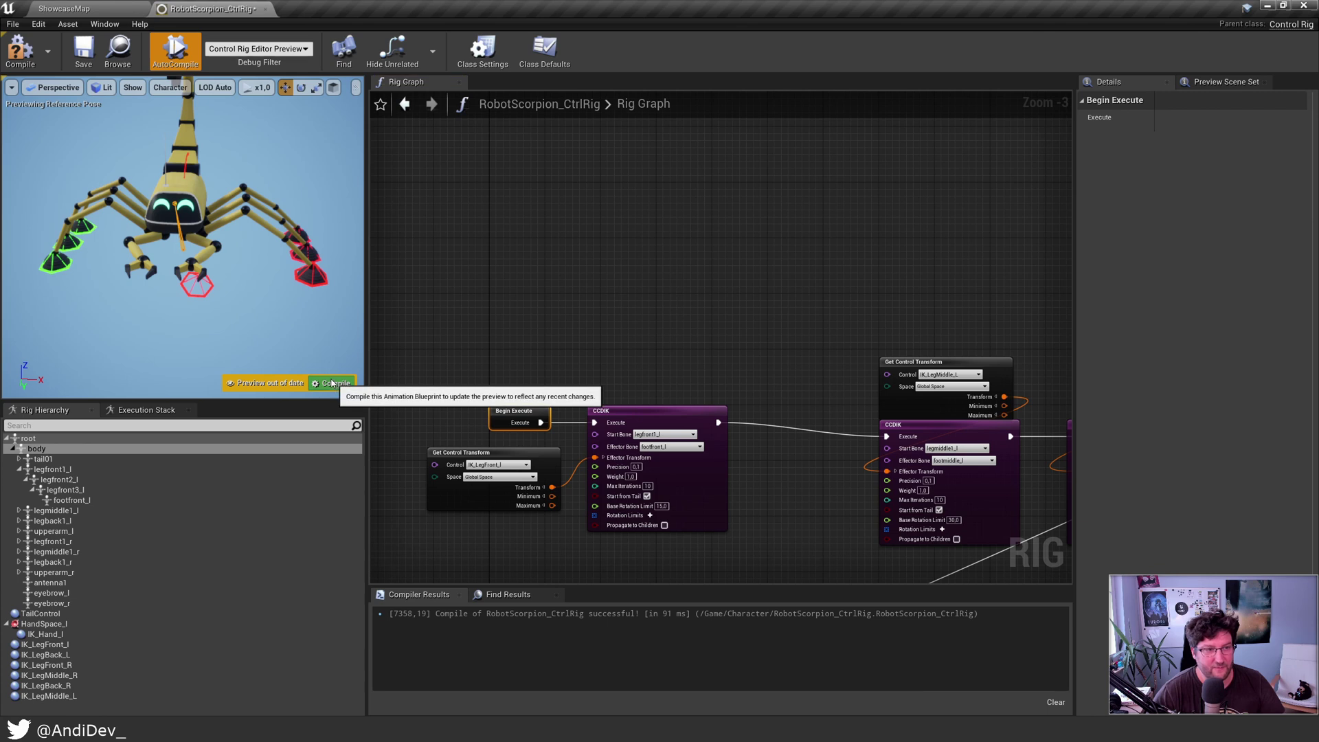
click(336, 383)
right_drag(268, 289, 261, 235)
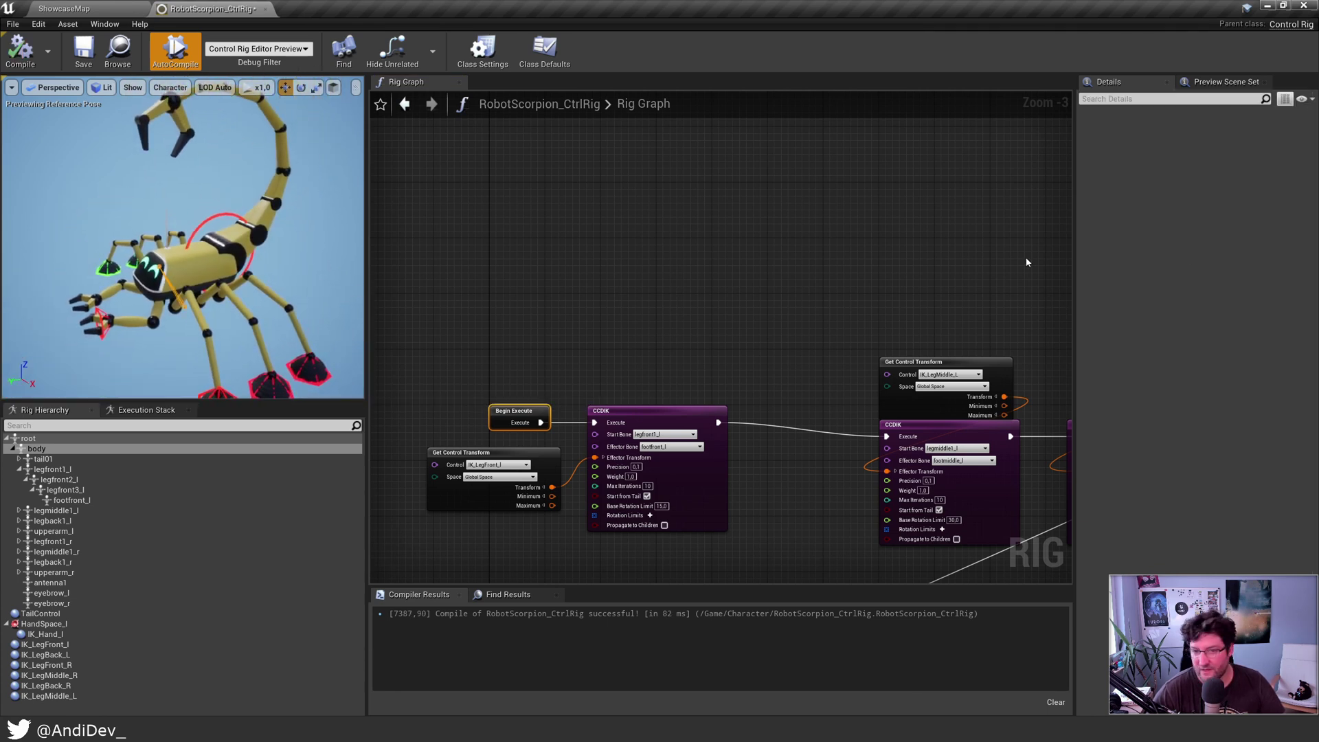
right_drag(856, 264, 818, 199)
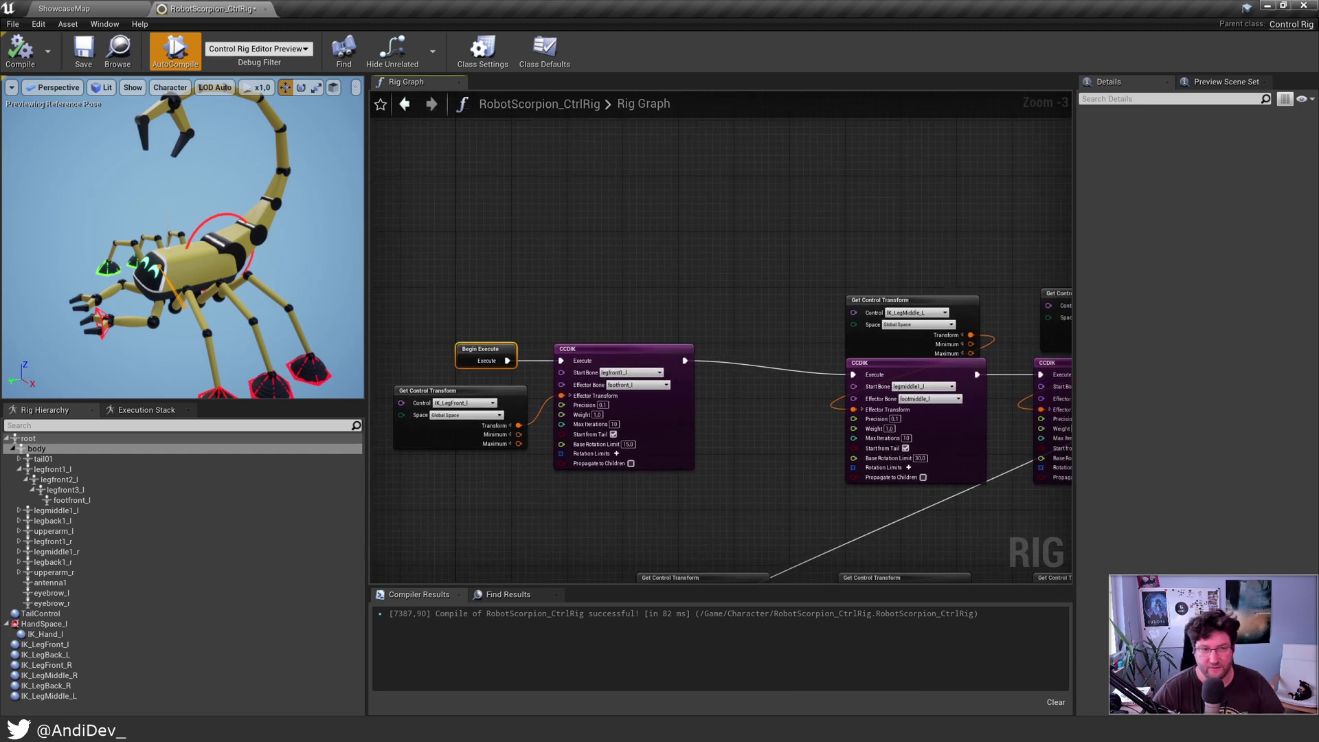